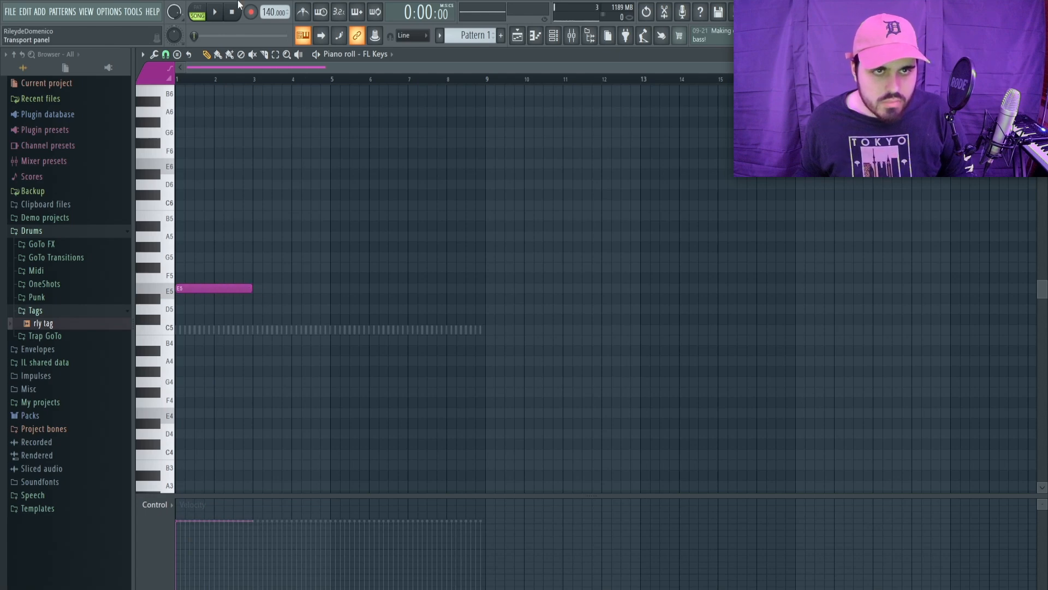
Step: Set the tempo to 167 BPM and continue the E5 note with consecutive two-bar notes G5, B4 and D5
drag(267, 12, 267, 2)
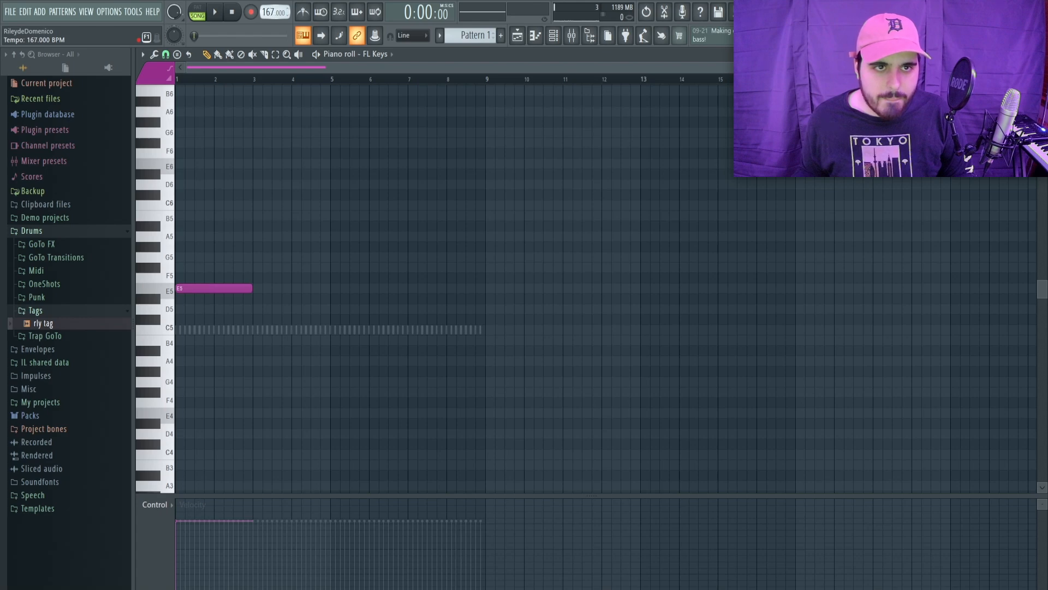
click(256, 259)
click(333, 342)
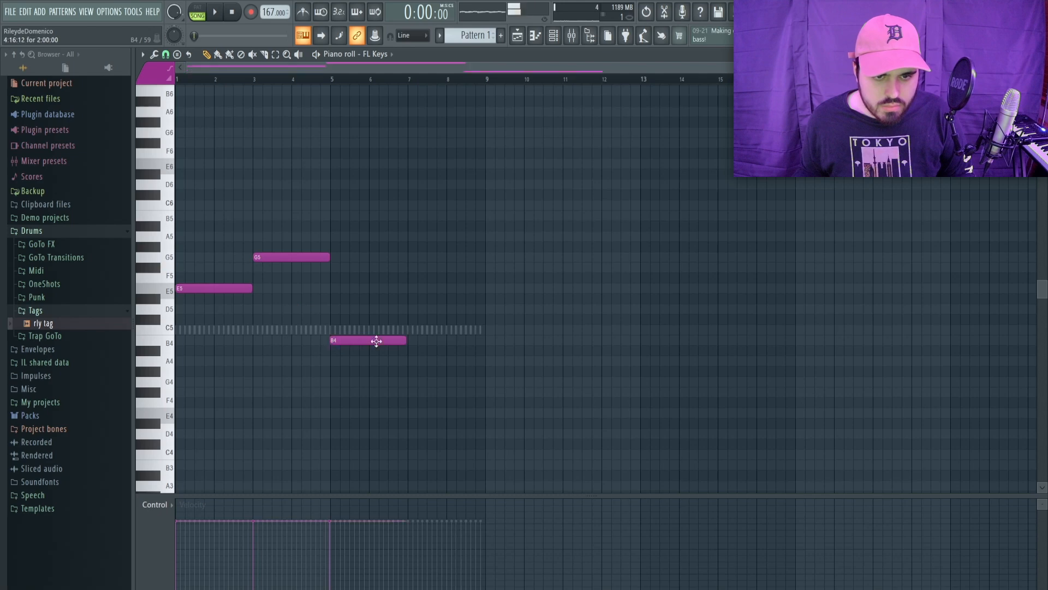
click(411, 310)
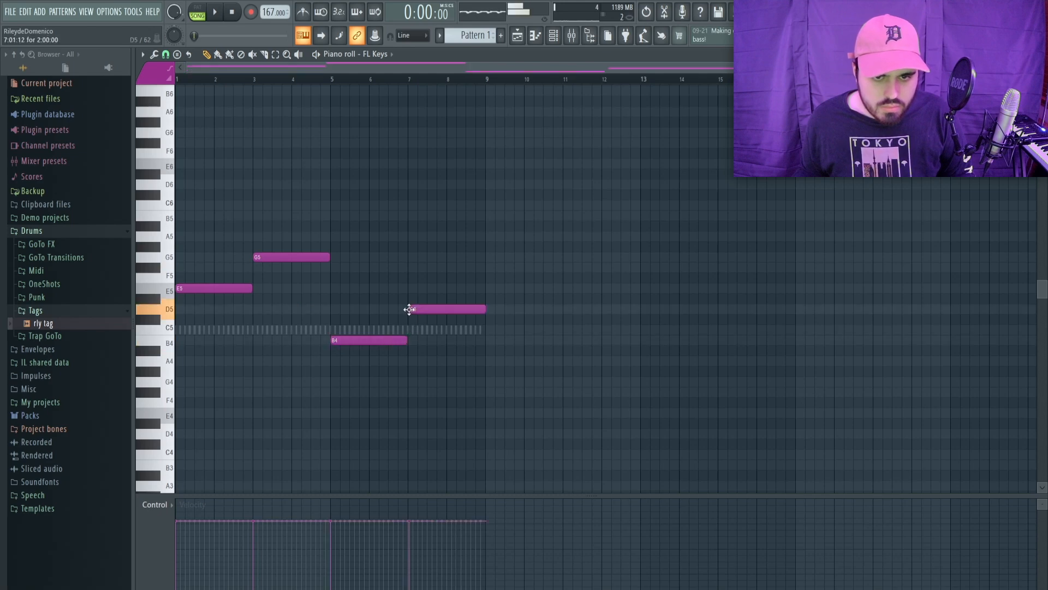
Step: Play back the four-note root progression
key(space)
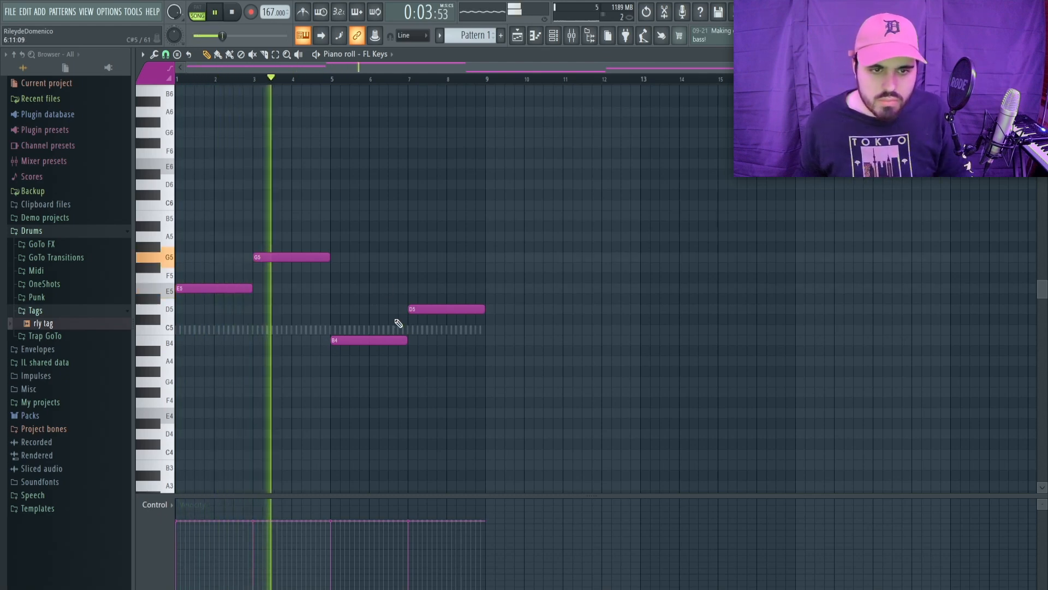
scroll(398, 322, up, 3)
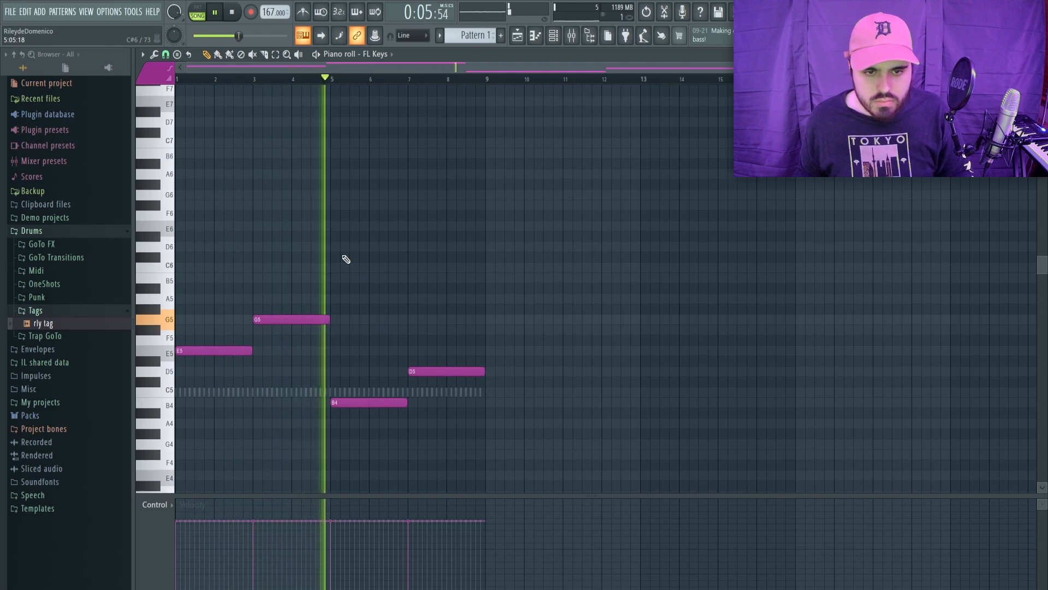
scroll(346, 259, down, 4)
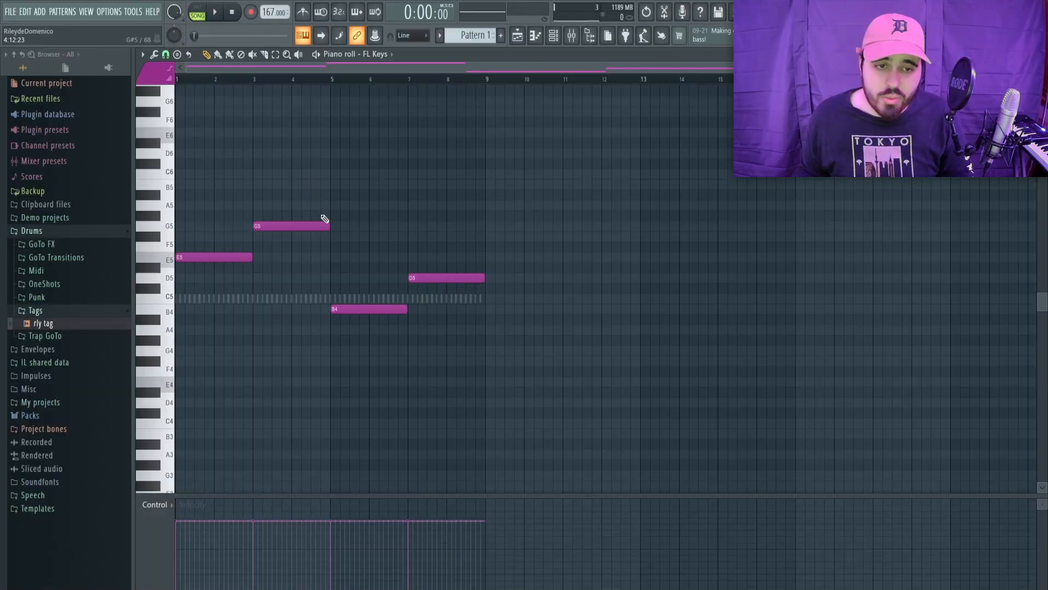
Step: Highlight the root notes in sequence from E5 through D5 and back to E5 to review the progression, and clear the selection
click(233, 259)
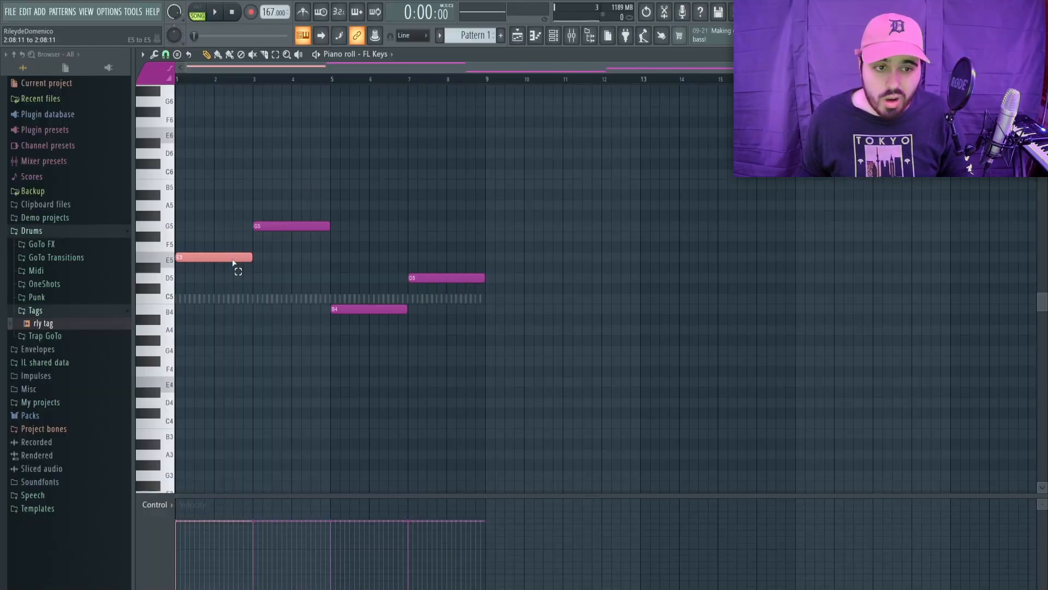
shift+click(326, 225)
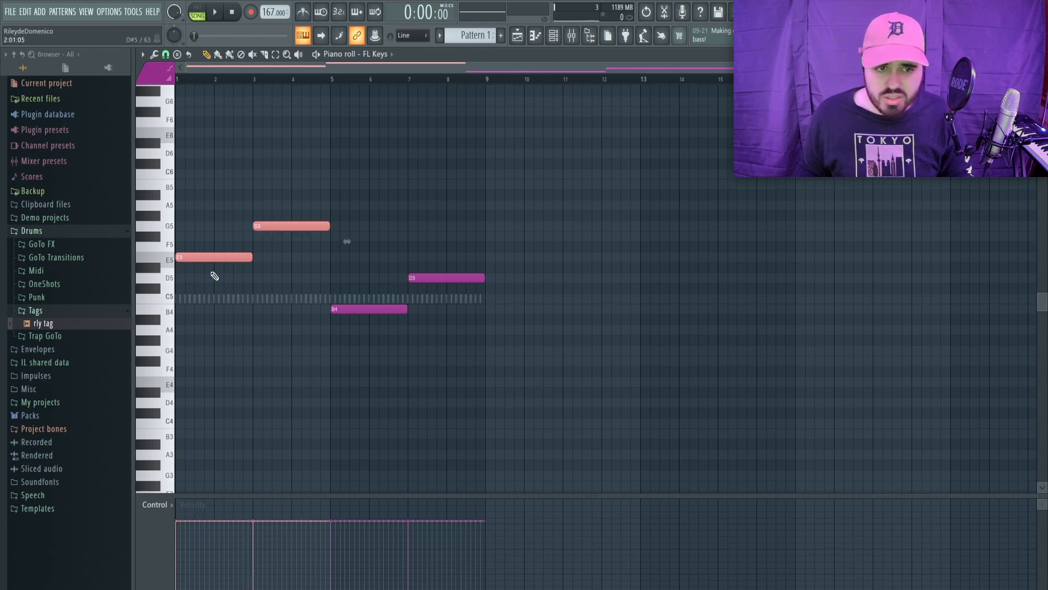
shift+click(355, 314)
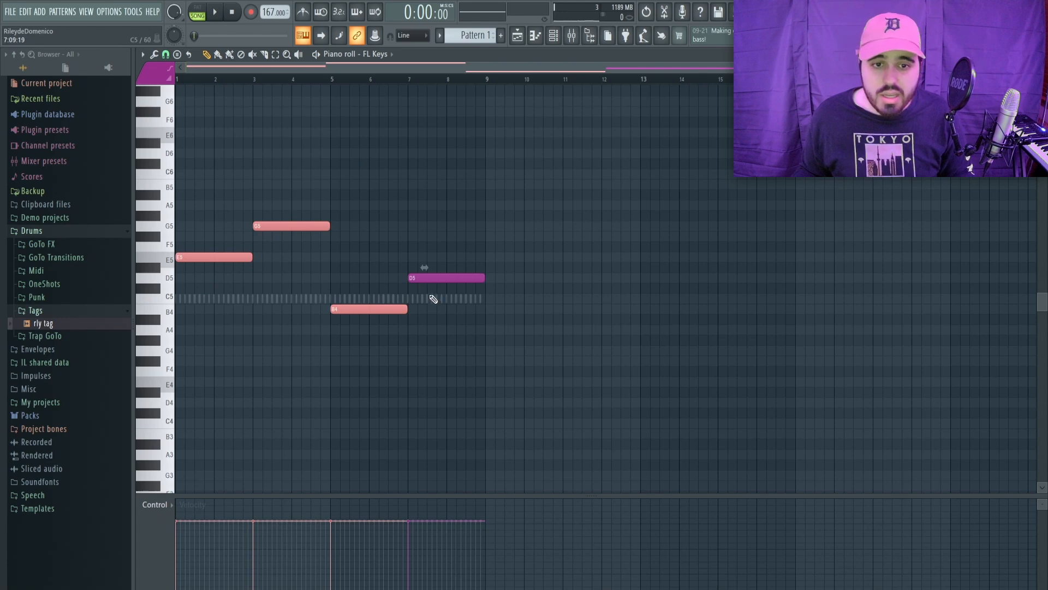
click(437, 280)
shift+click(437, 281)
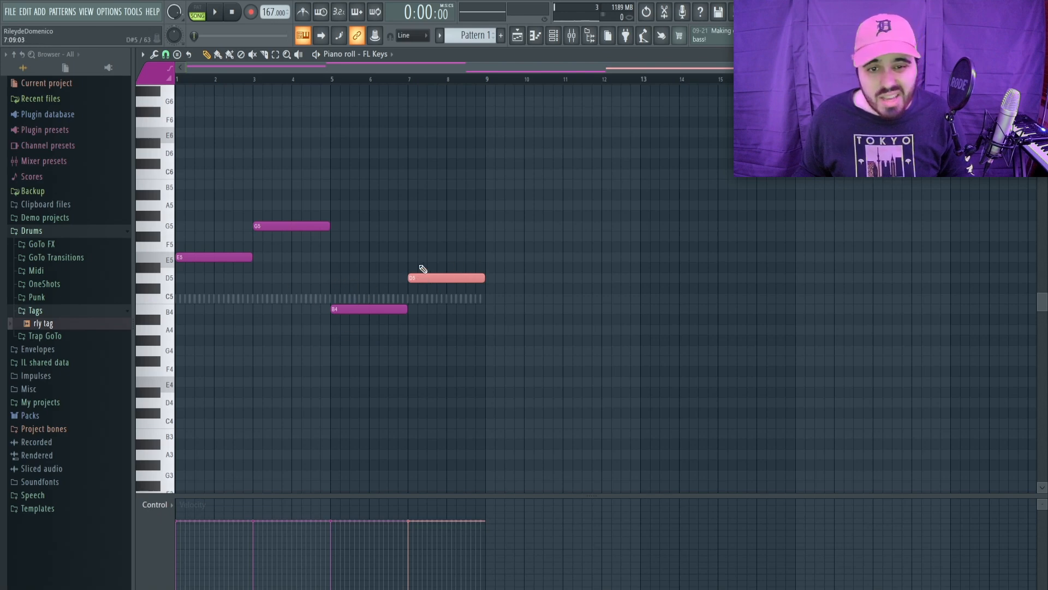
shift+click(208, 261)
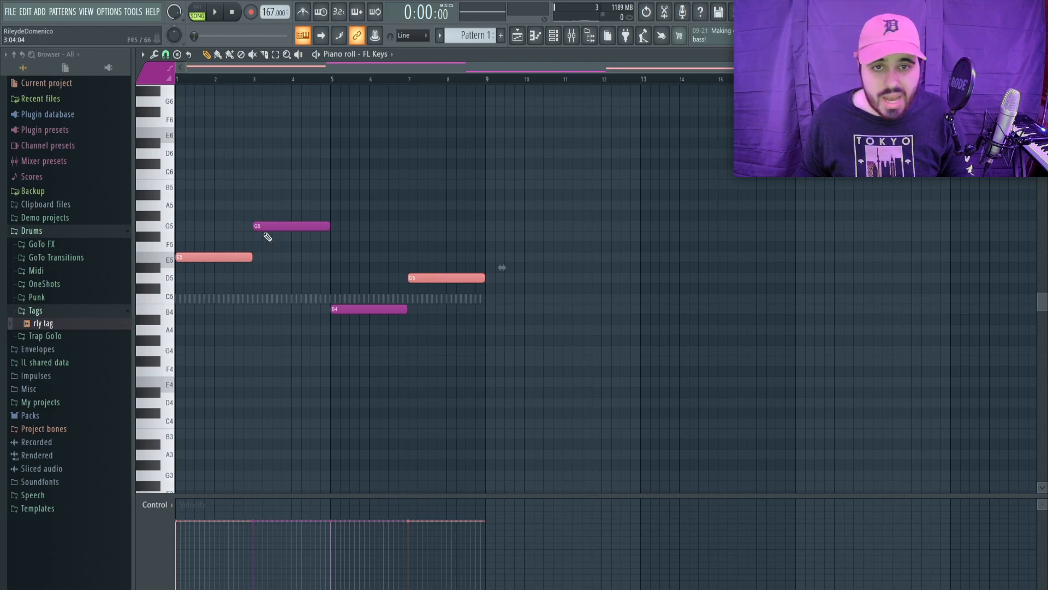
ctrl+click(289, 267)
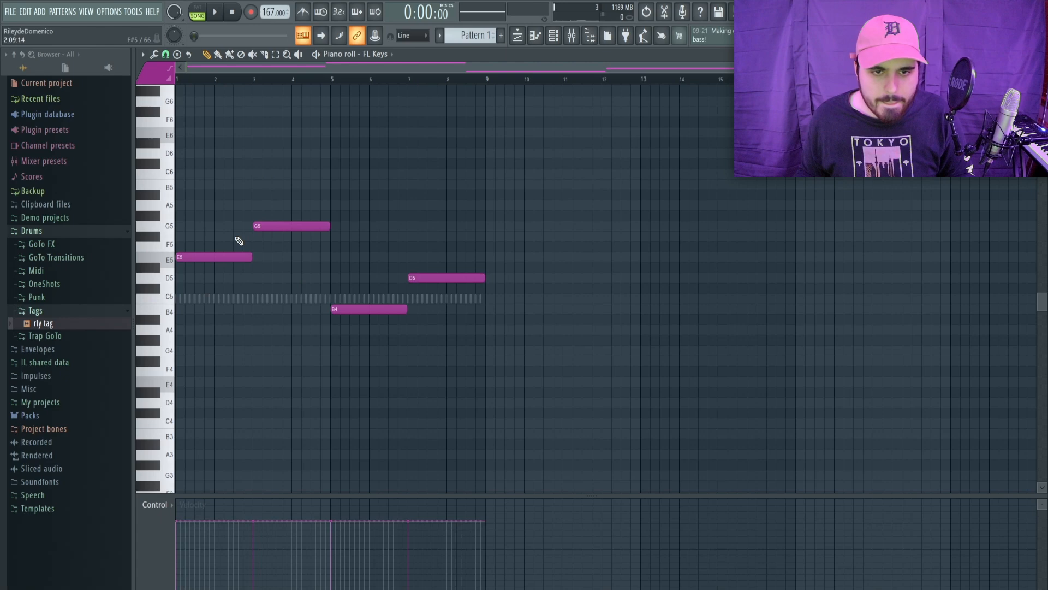
Step: Transpose all four root notes down one octave and deselect them
scroll(191, 229, up, 2)
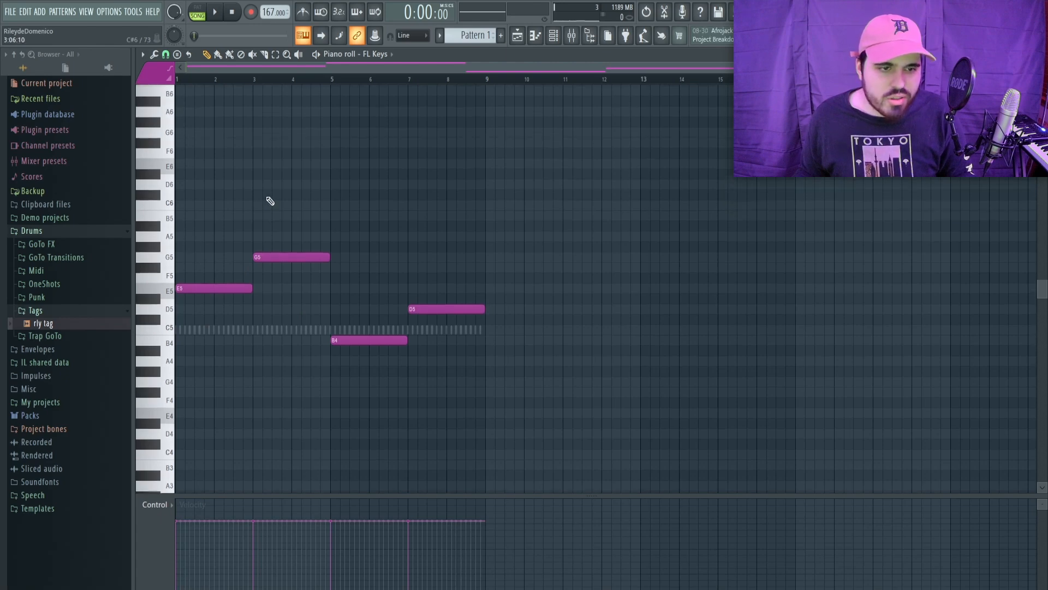
key(ctrl+a)
key(ctrl+Down)
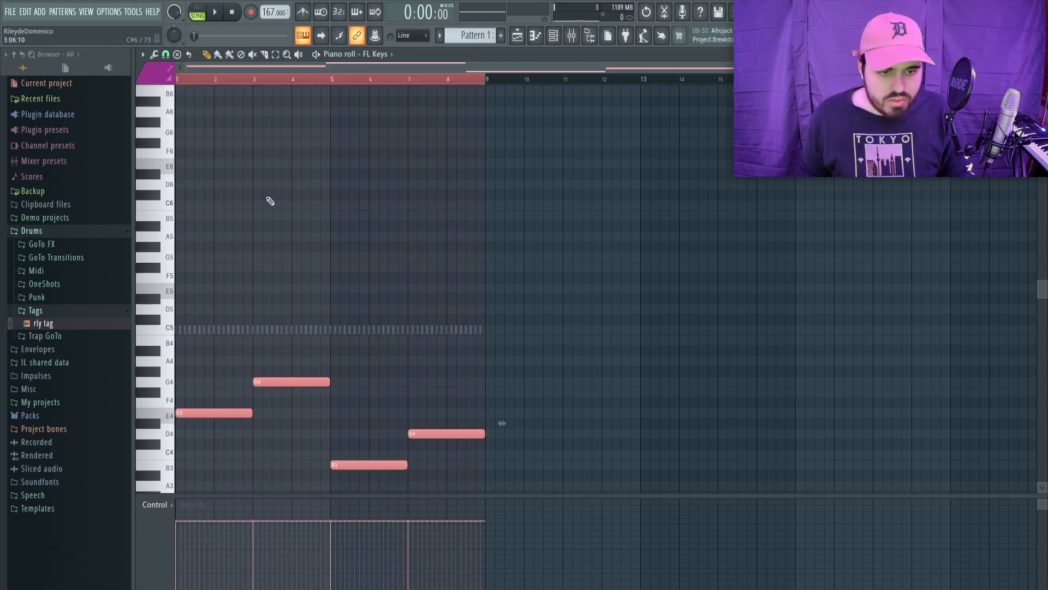
key(space)
ctrl+click(267, 197)
key(space)
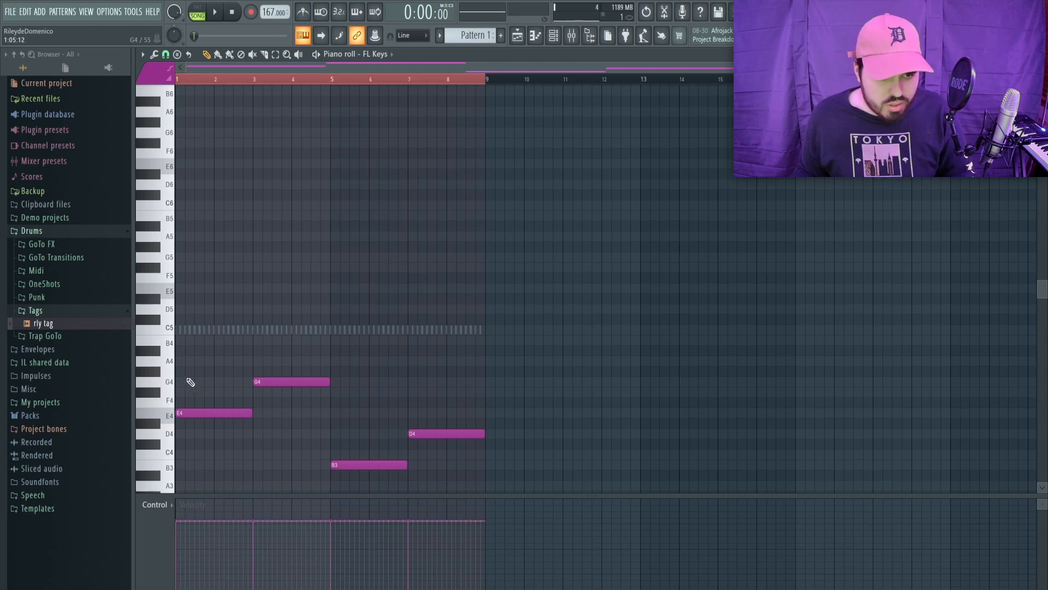
Step: Stack G4 and B4 above the E4 root in bar 1, and B4 and D5 above the G4 root in bar 3
click(189, 382)
click(182, 340)
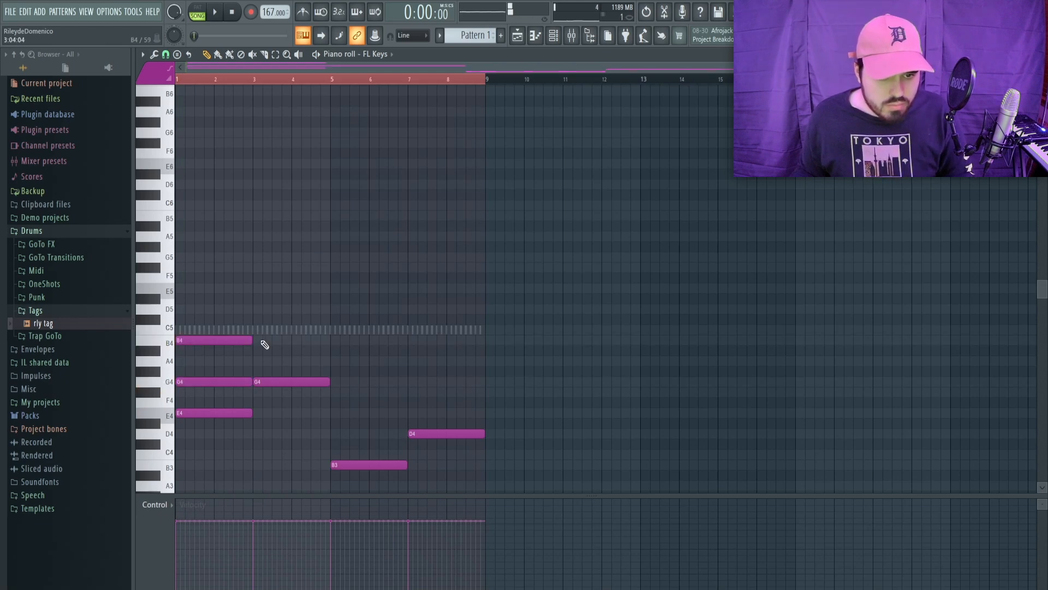
click(255, 340)
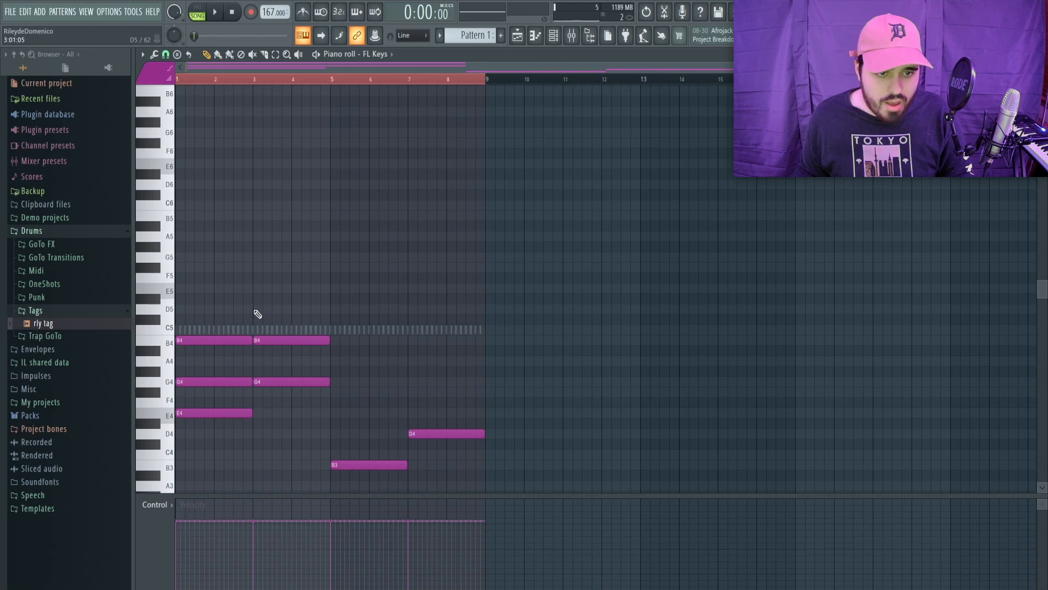
click(257, 311)
Step: Add D4 and F#4 above the B3 root in bar 5
scroll(327, 349, down, 2)
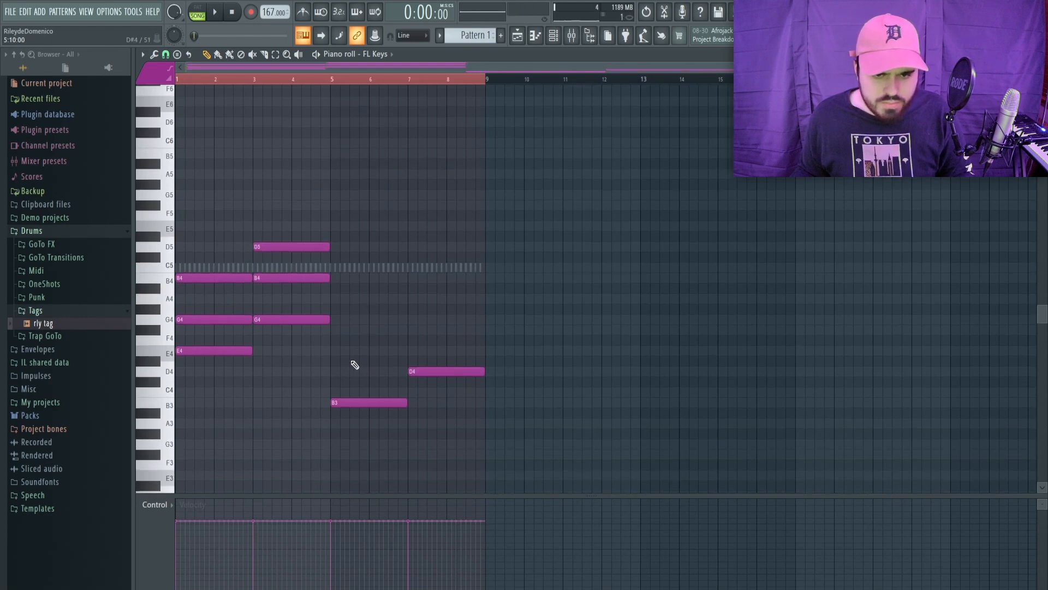
click(334, 372)
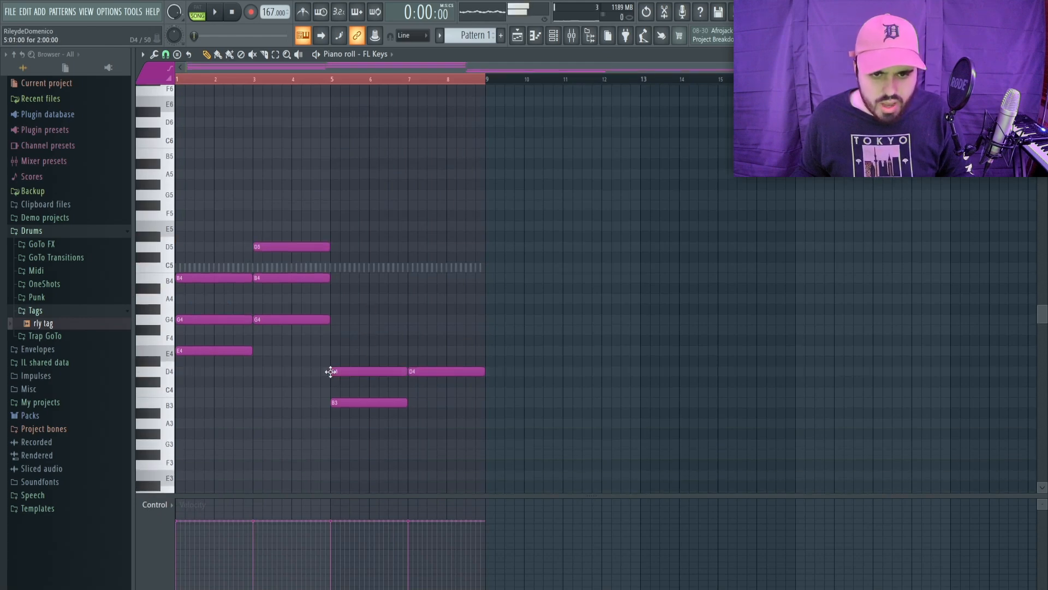
click(334, 331)
Step: Duplicate the four root notes E4, G4, B3 and D4 one octave lower as bass notes
ctrl+click(228, 352)
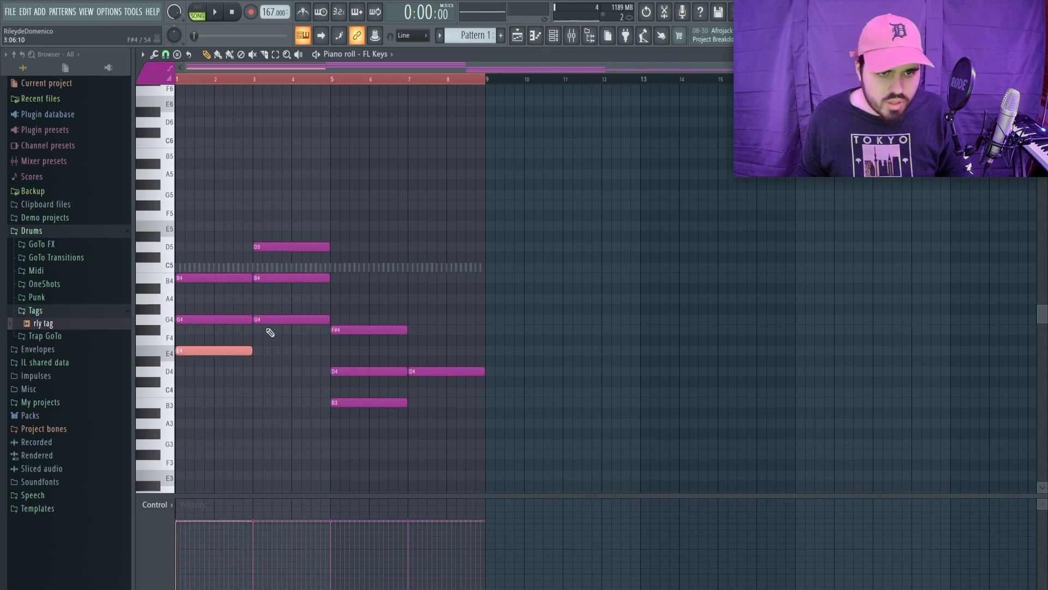
ctrl+click(268, 320)
ctrl+click(375, 399)
ctrl+click(417, 373)
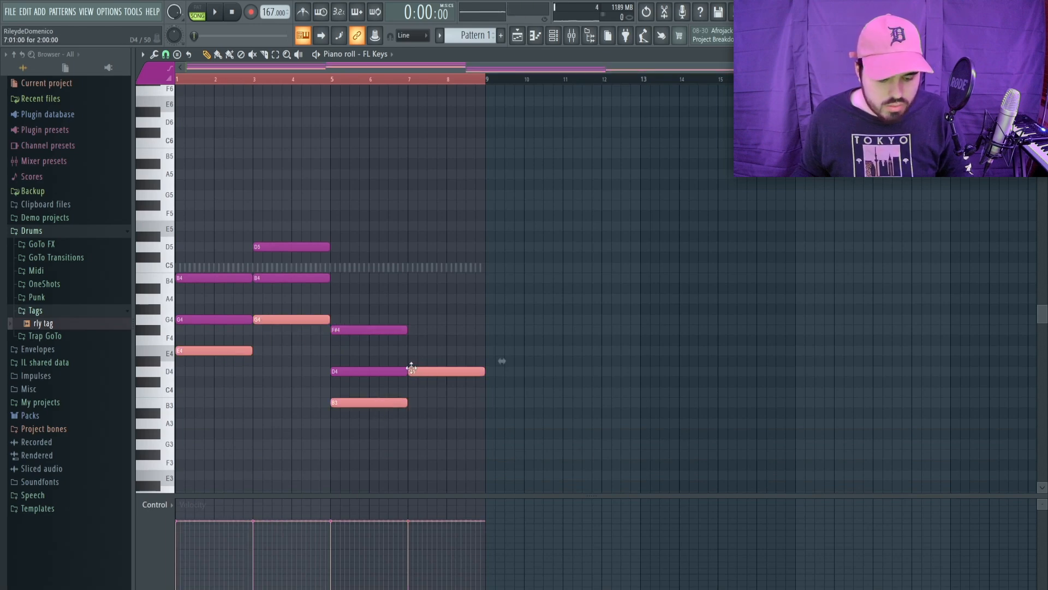
key(ctrl+c)
key(ctrl+v)
key(ctrl+Down)
ctrl+click(245, 364)
Step: Complete the last chord by adding F#4 and A4 above the D4 root in bar 7
click(411, 330)
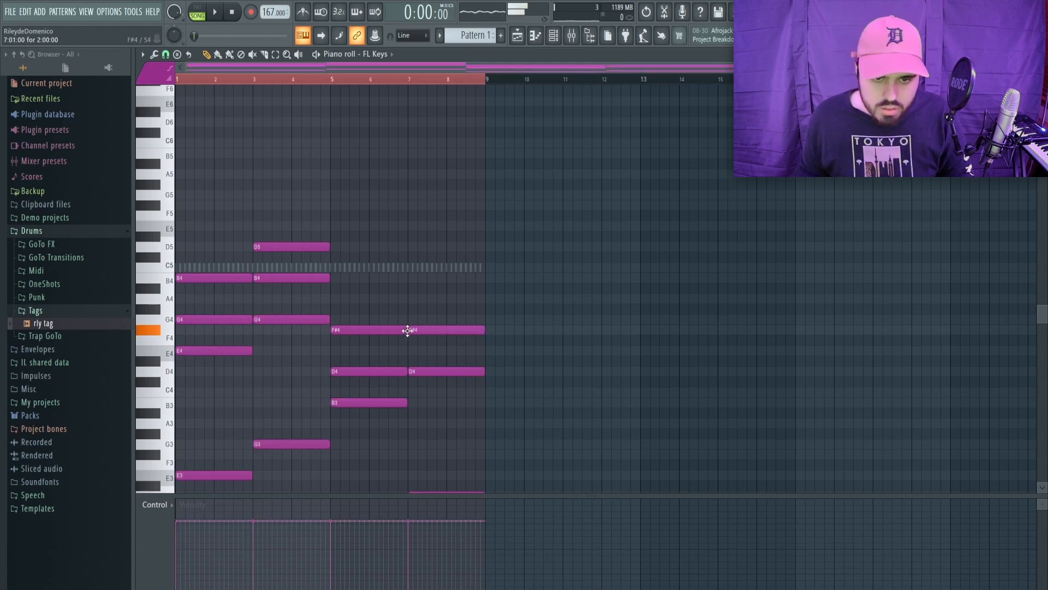
click(409, 298)
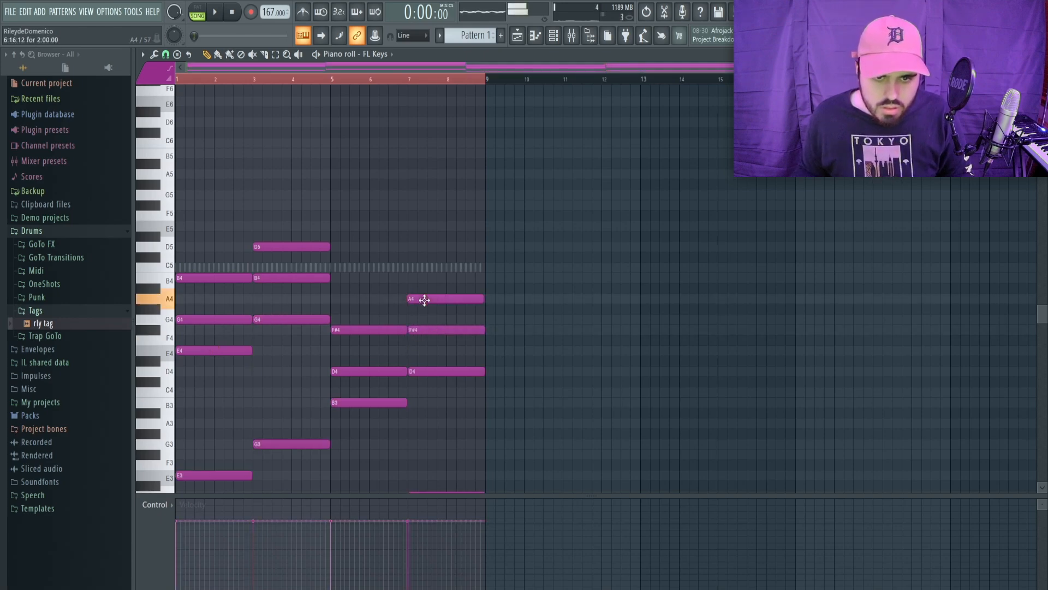
click(166, 54)
click(178, 110)
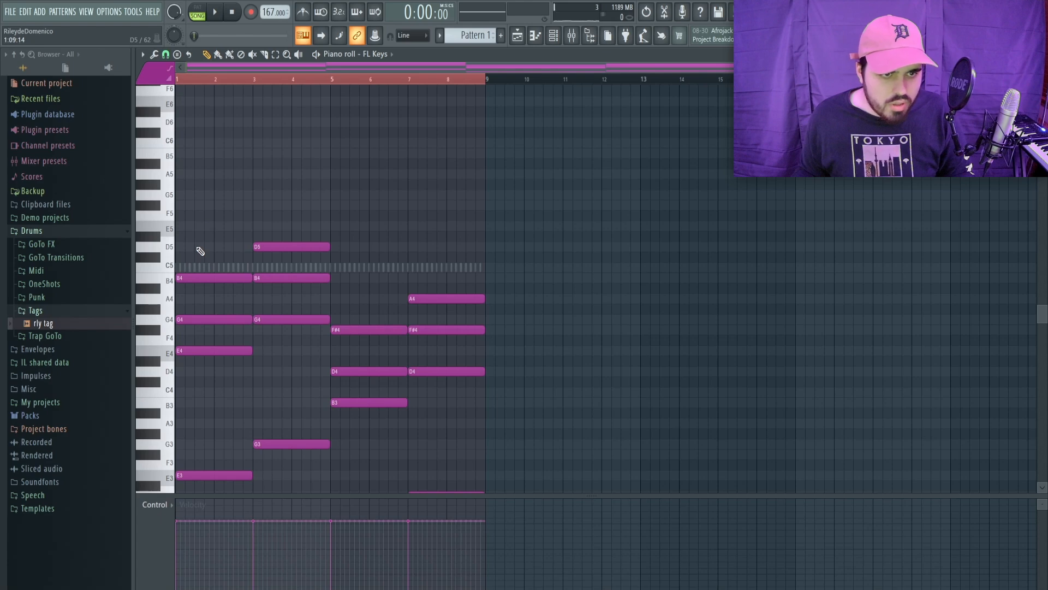
Step: Raise the G4 note of the first chord by one octave and deselect it
click(197, 321)
key(ctrl+Up)
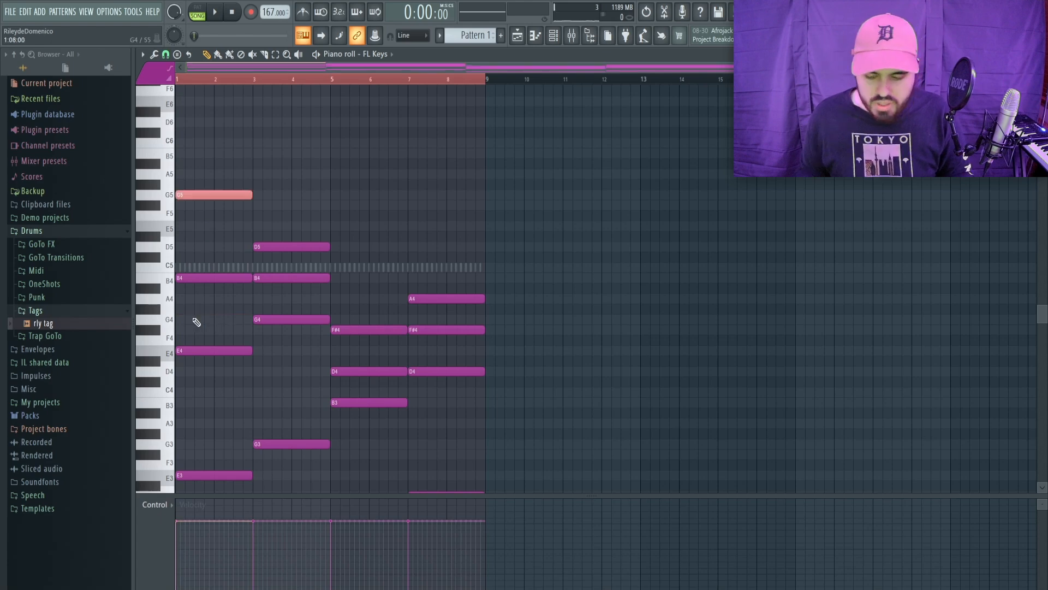
ctrl+click(336, 166)
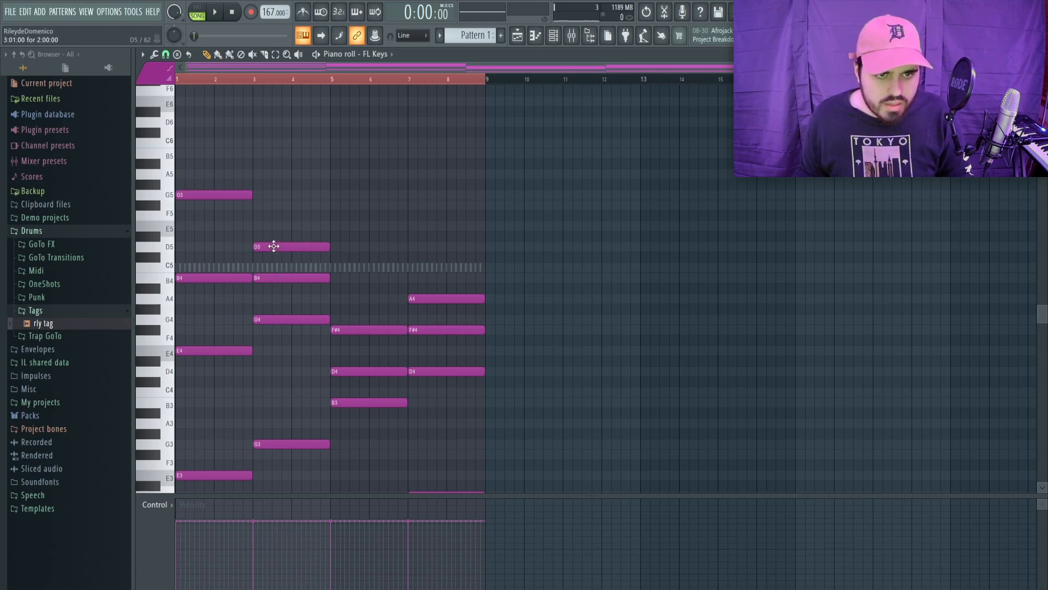
Step: Replace the second chord's D5 with F#5 and play back the progression
click(258, 212)
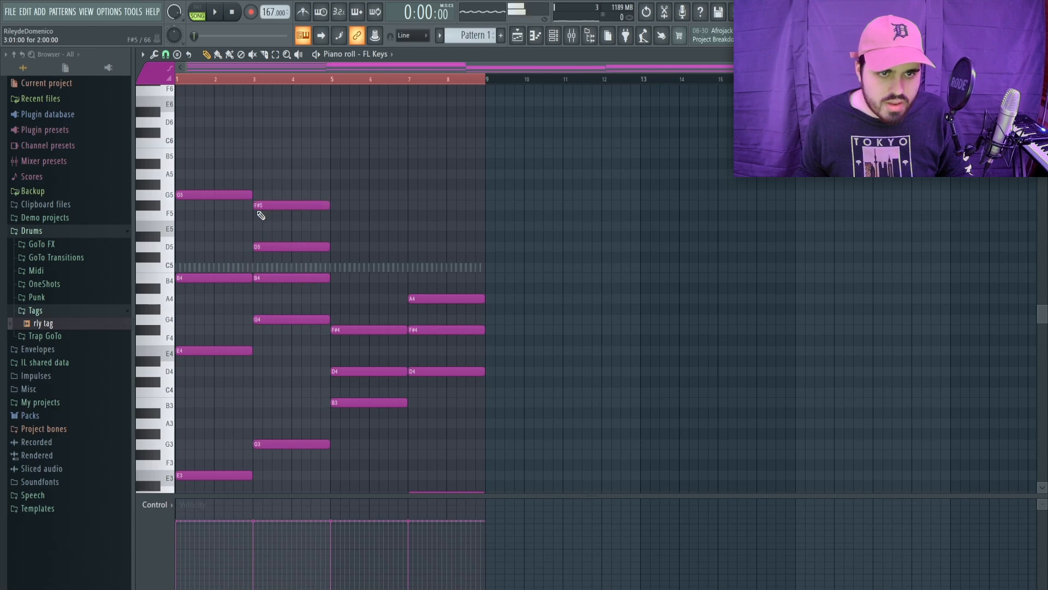
right_click(276, 246)
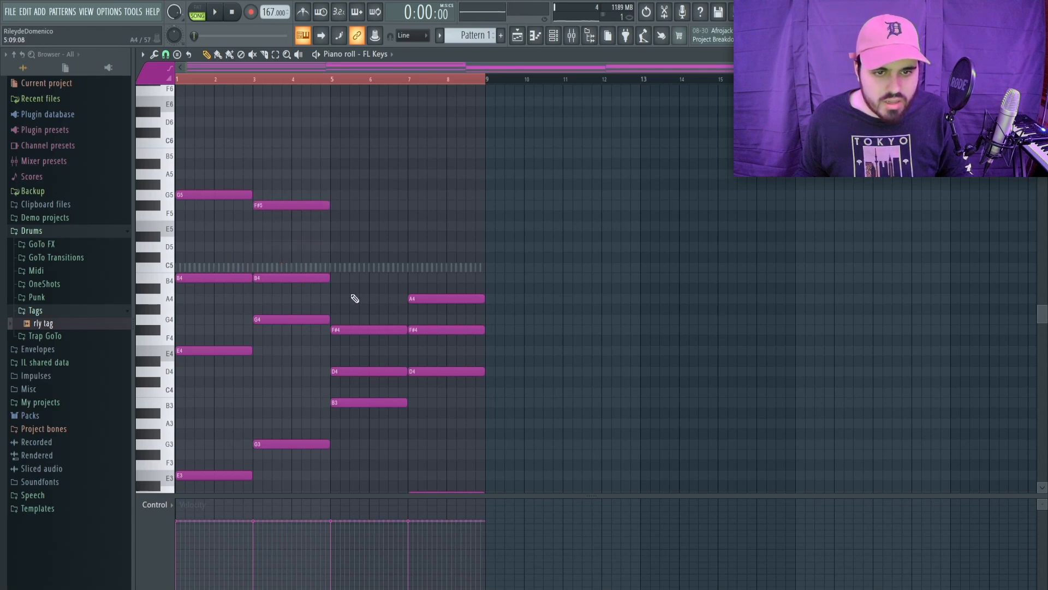
key(space)
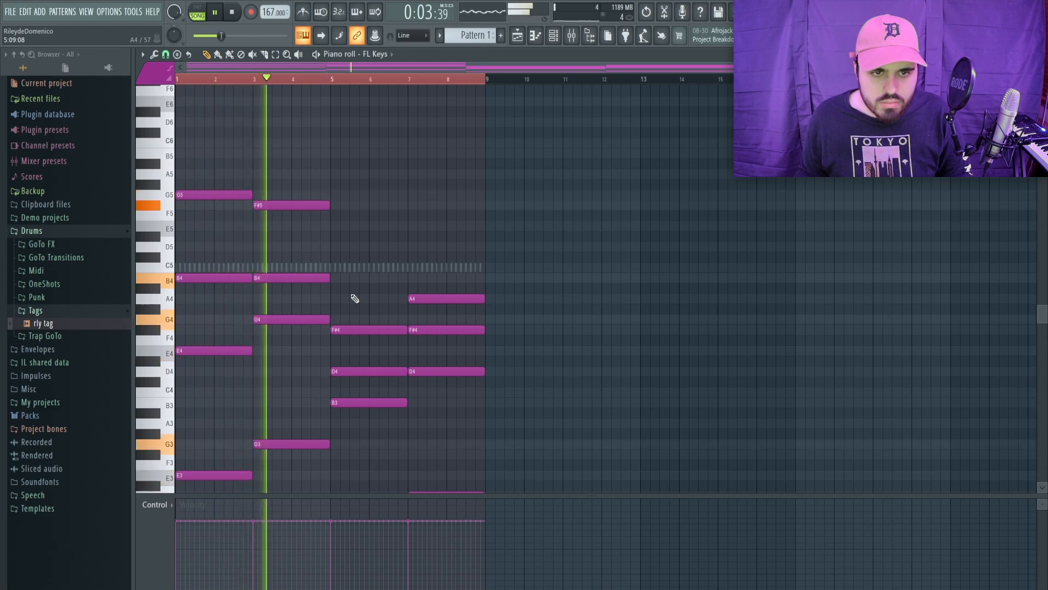
key(space)
Step: Transpose the whole chord progression up one octave, deselect it and listen to the result
key(ctrl+a)
key(ctrl+Up)
key(space)
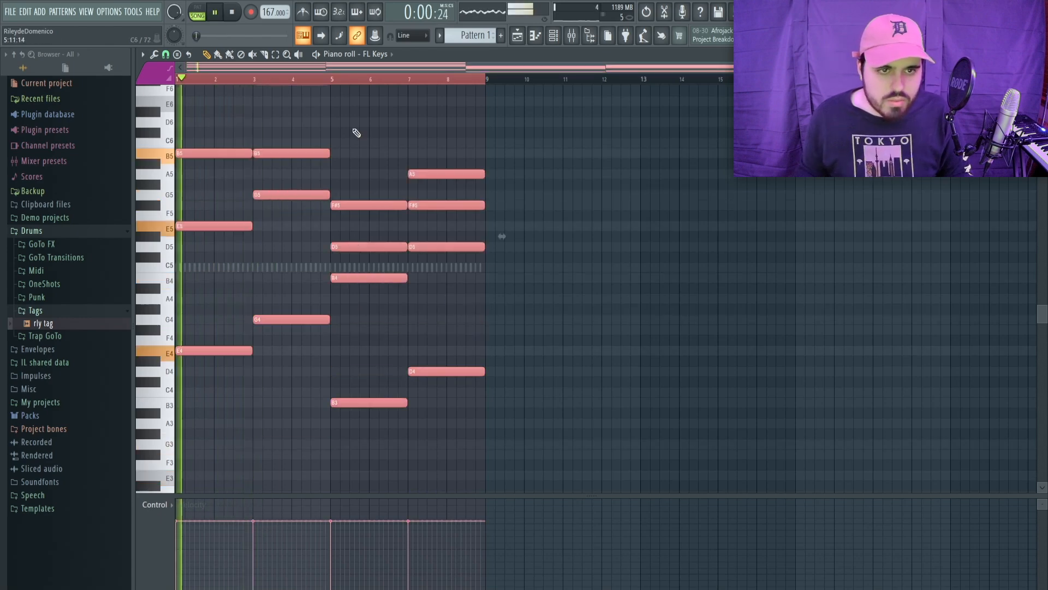
key(ctrl+d)
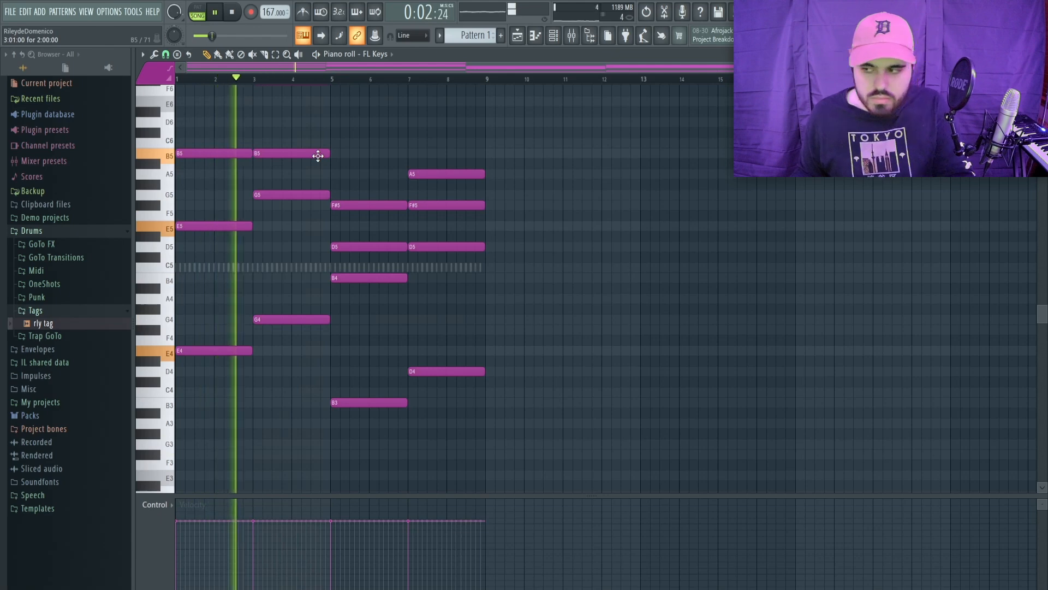
scroll(385, 191, up, 1)
key(space)
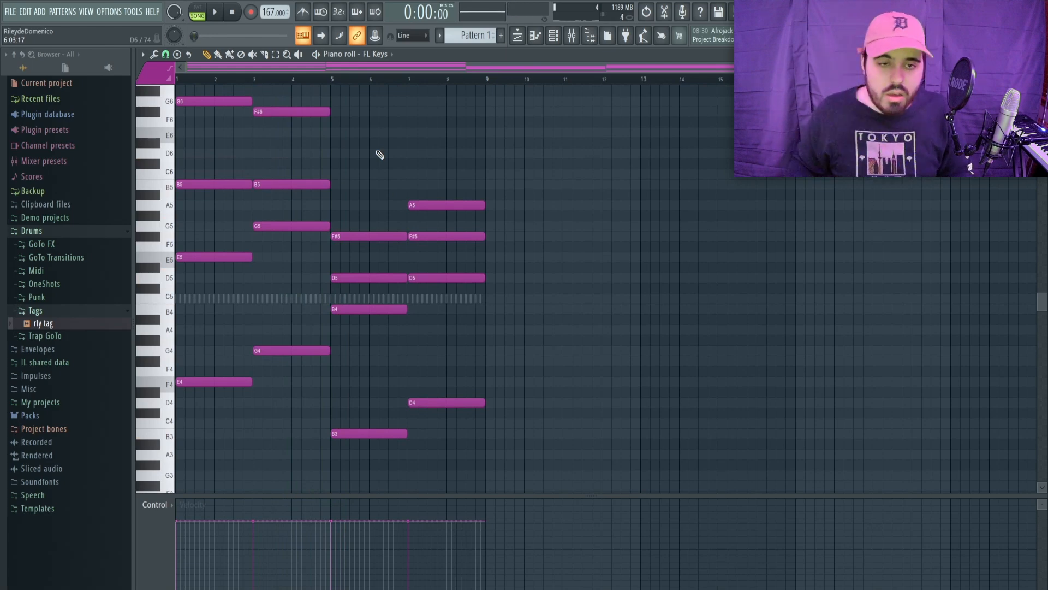
Step: Raise the B4 and D5 notes of the third chord by one octave and clear the selection
drag(363, 326, 361, 277)
key(ctrl+Up)
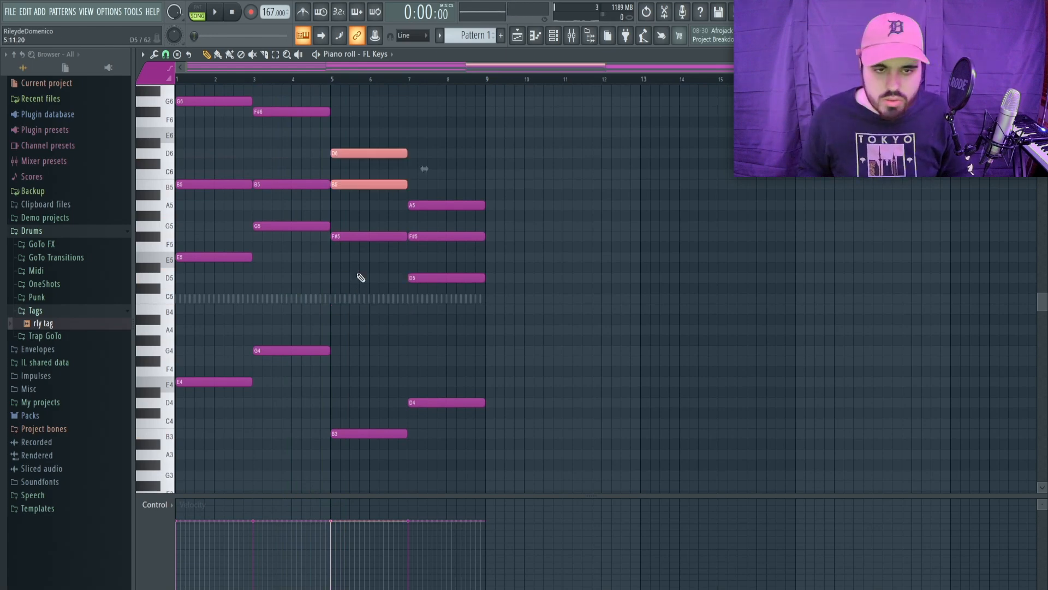
ctrl+click(363, 267)
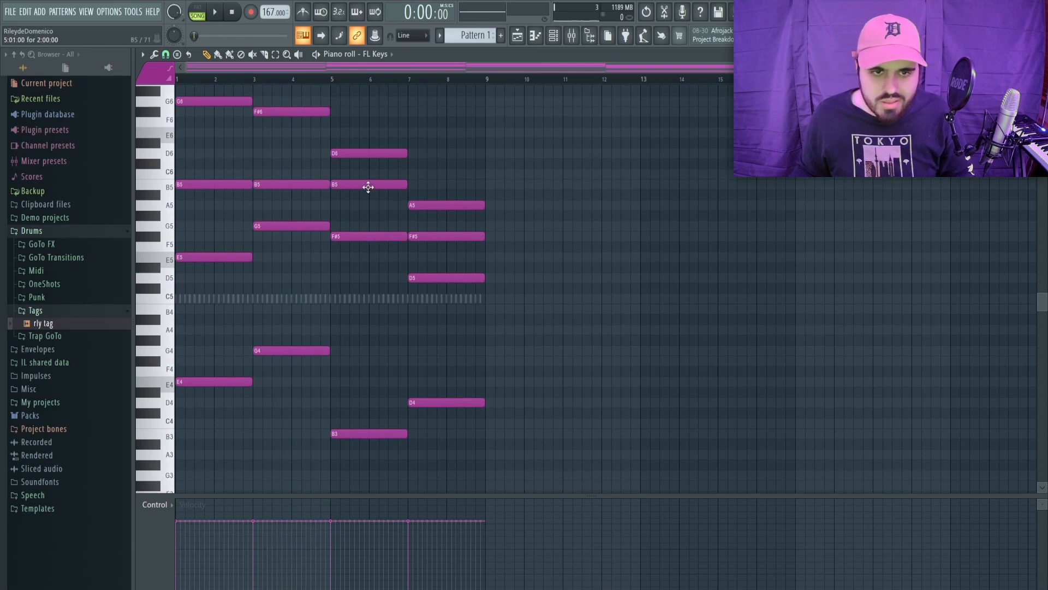
Step: Select the B5 notes shared by the first three chords to examine the common tone
drag(368, 186, 172, 192)
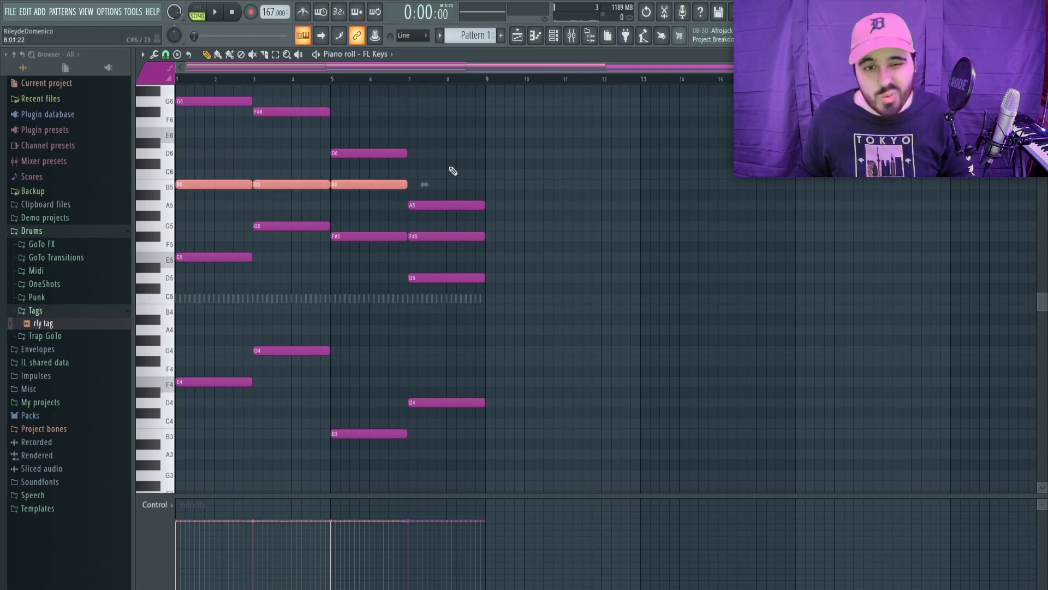
Step: Examine the motion between the first two chords by selecting E5 with G5, and separately G6 with F#6, clearing the selection after each pair
click(454, 141)
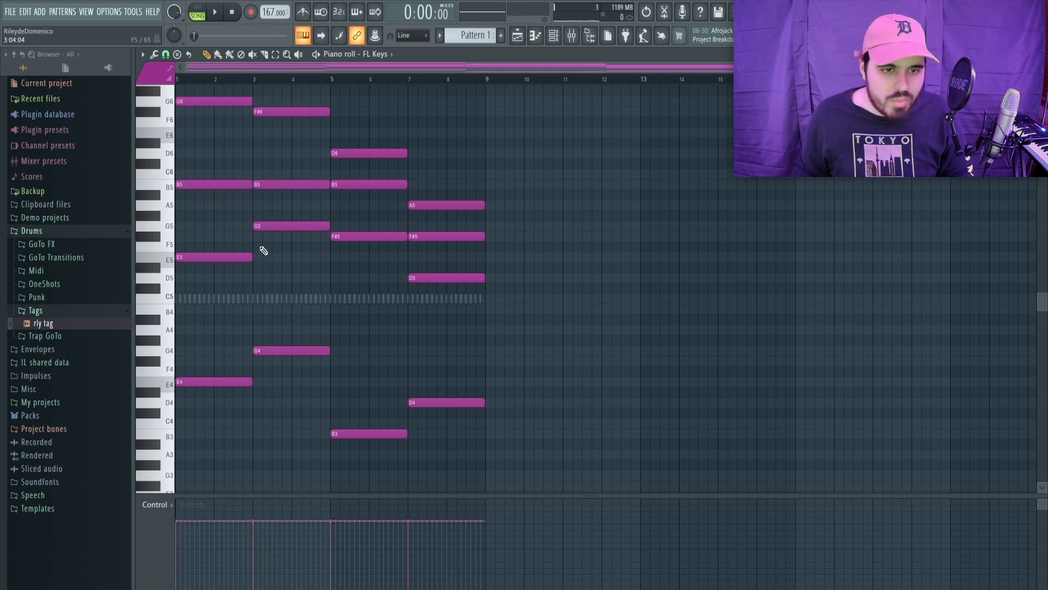
click(243, 253)
ctrl+click(265, 226)
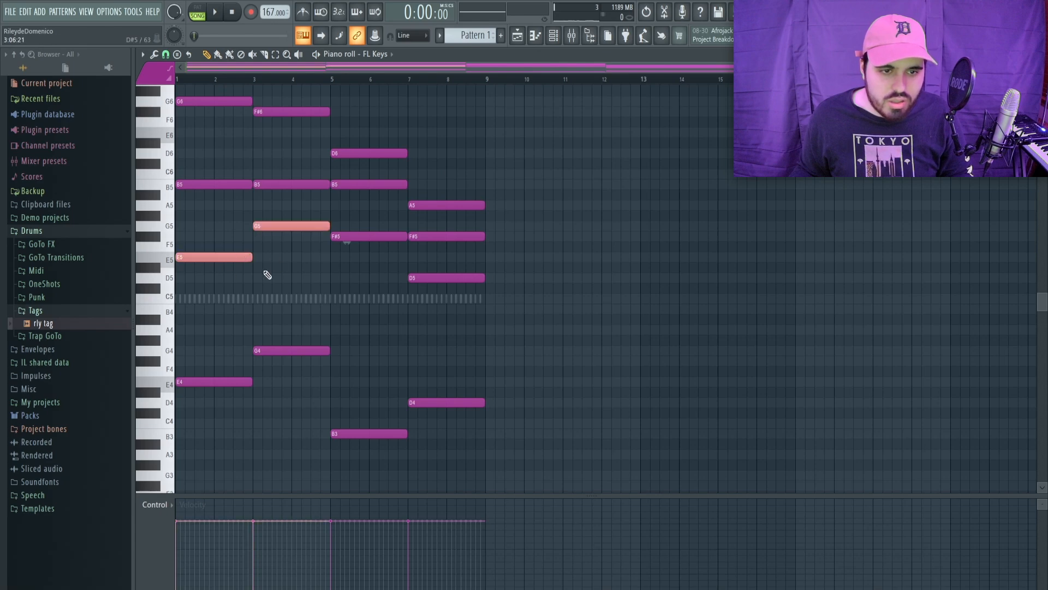
click(245, 133)
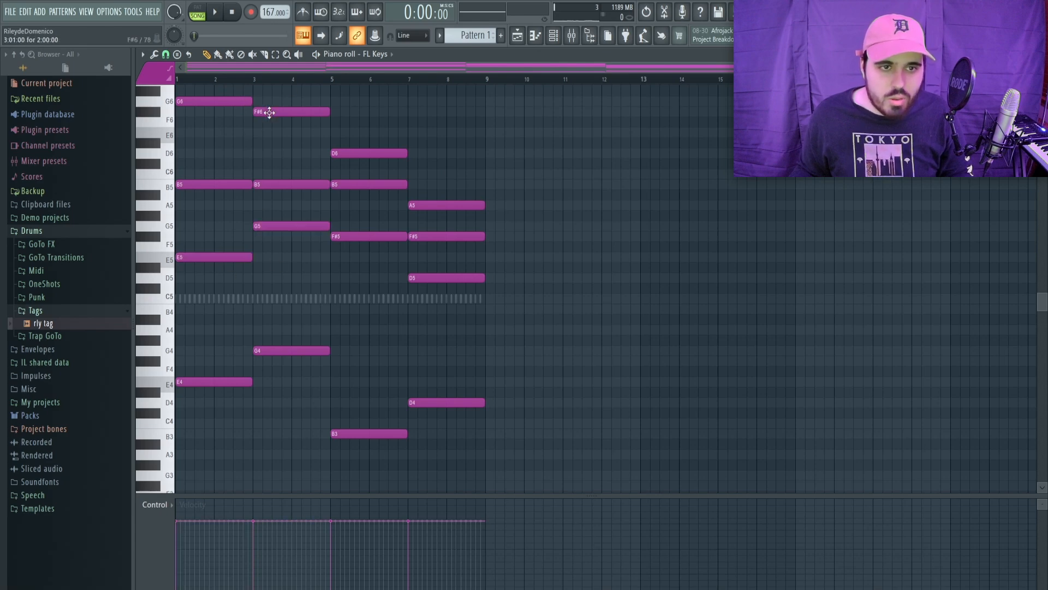
click(246, 102)
ctrl+click(260, 111)
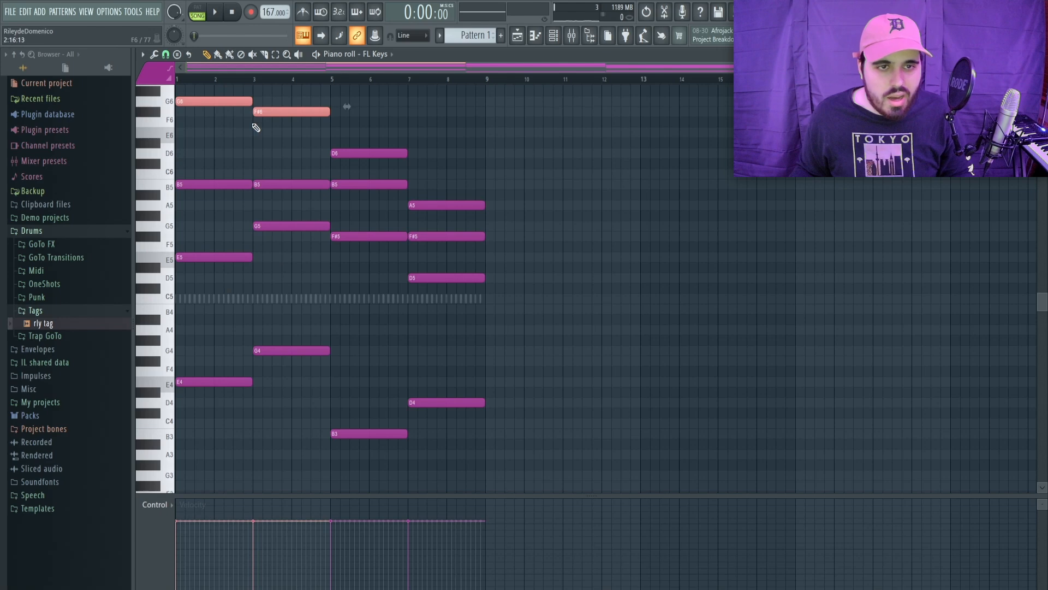
click(268, 158)
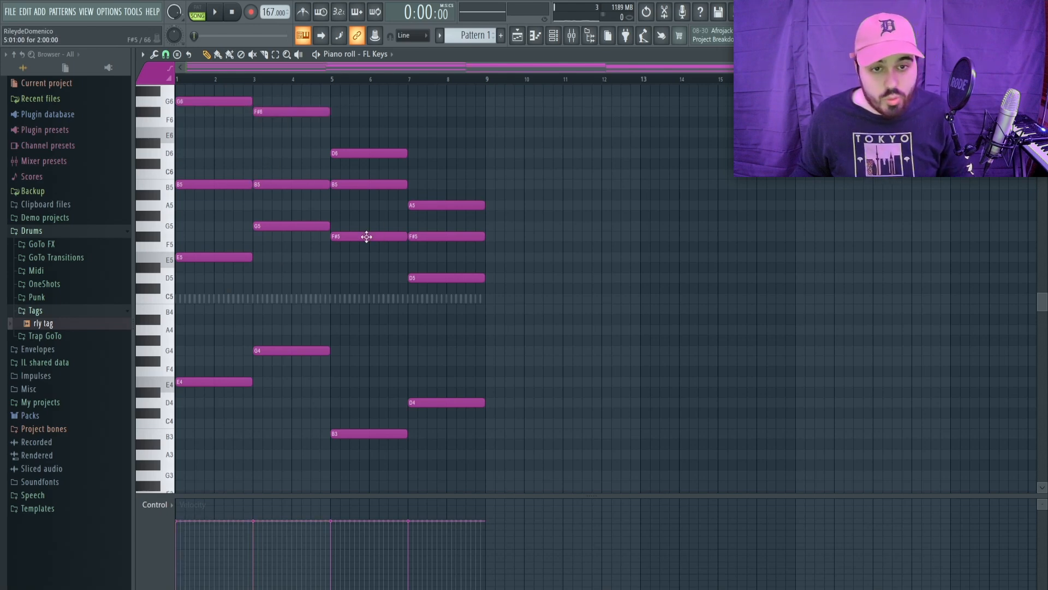
Step: Try raising the fourth chord's D5 by one octave while listening to the progression, and return it to its original octave
key(space)
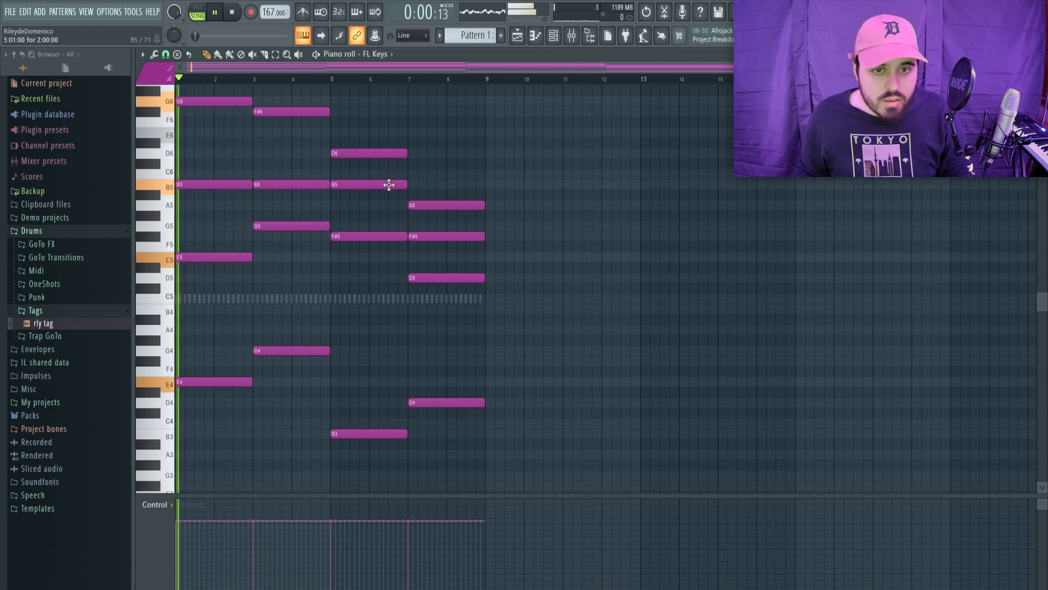
click(430, 277)
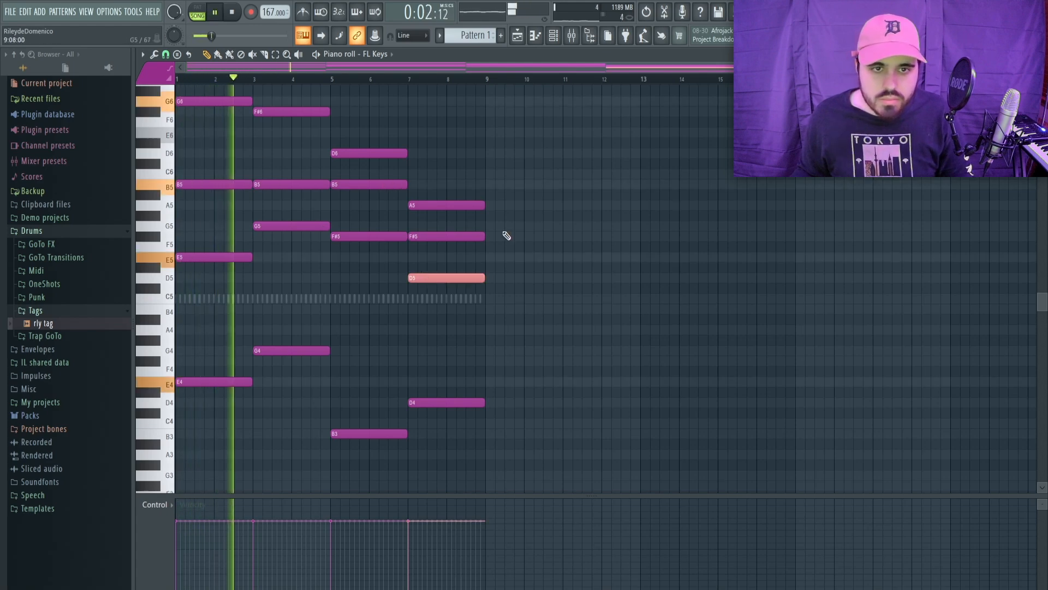
key(ctrl+Up)
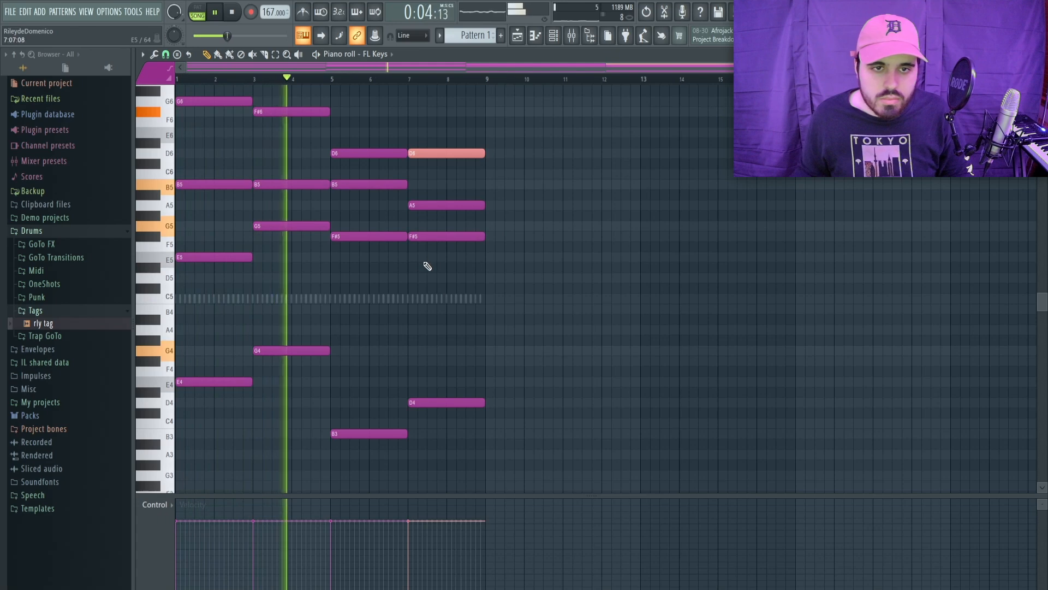
scroll(431, 261, up, 2)
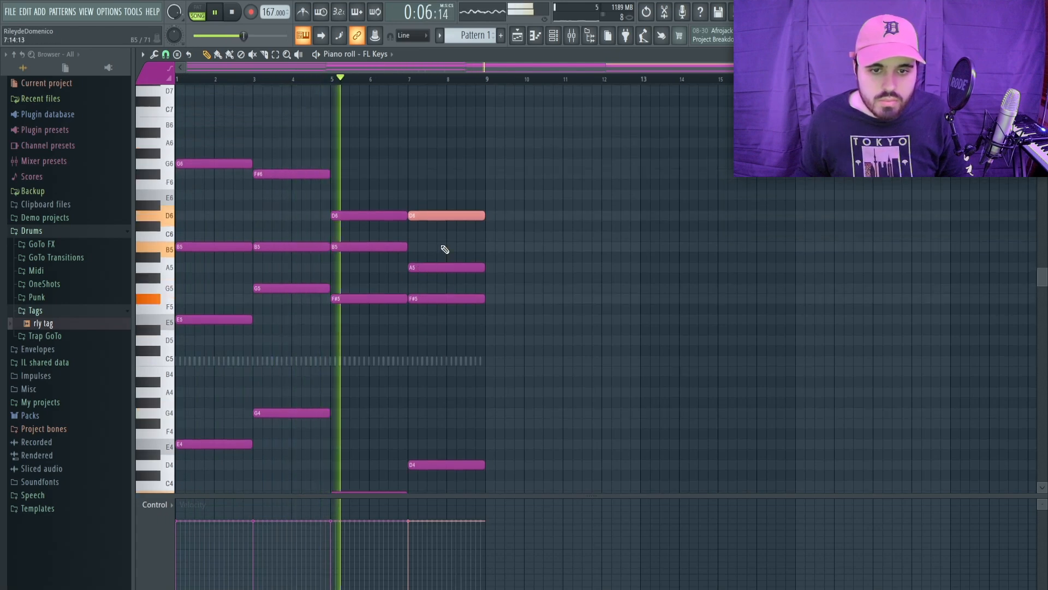
scroll(443, 304, down, 1)
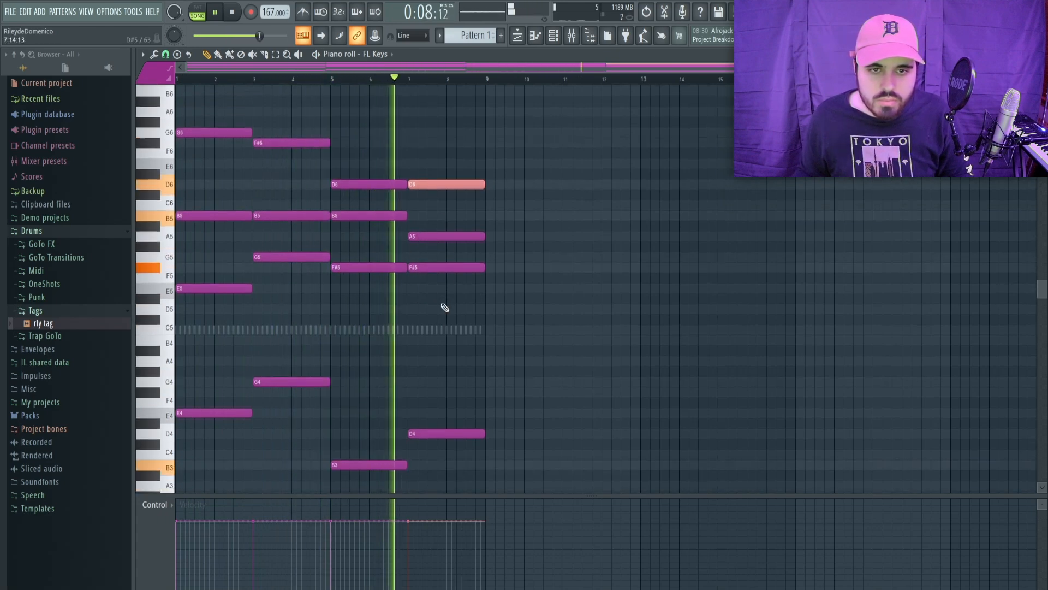
key(space)
key(ctrl+Down)
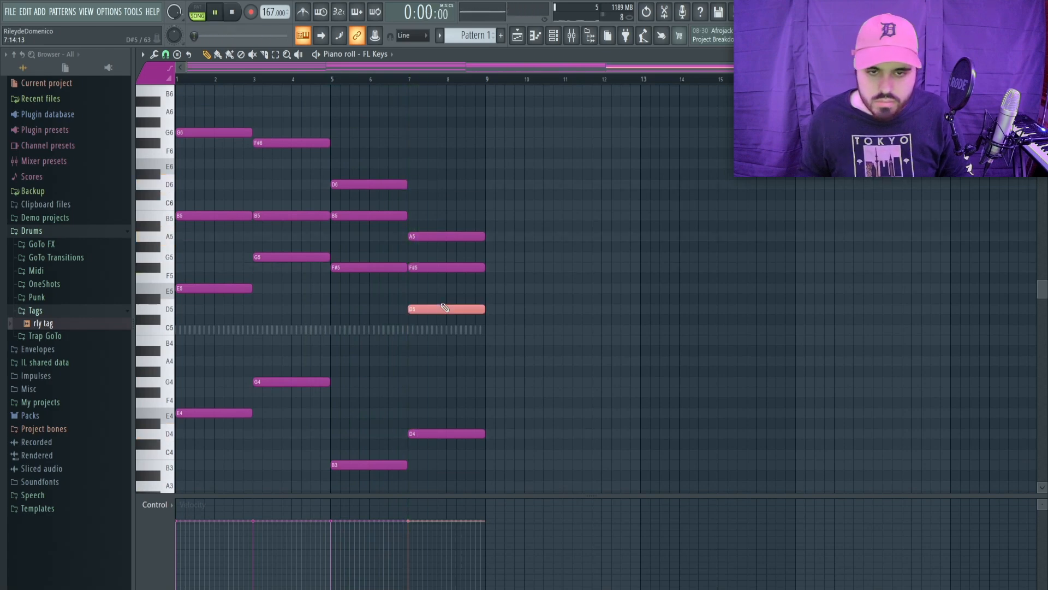
Step: Add a two-bar F#6 on top of the third chord and play back the end of the progression
key(space)
click(344, 79)
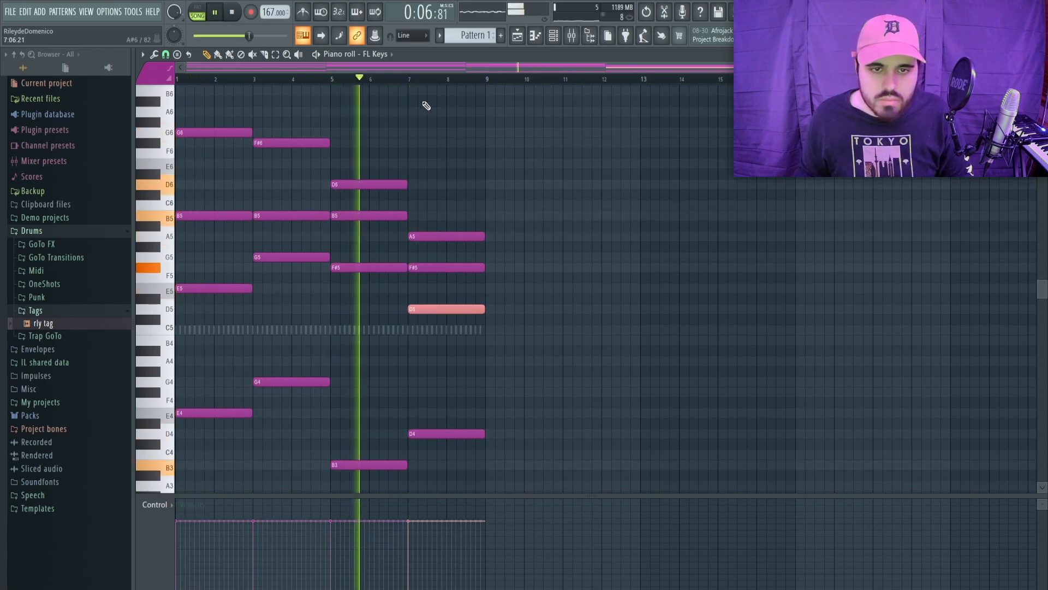
key(space)
click(332, 141)
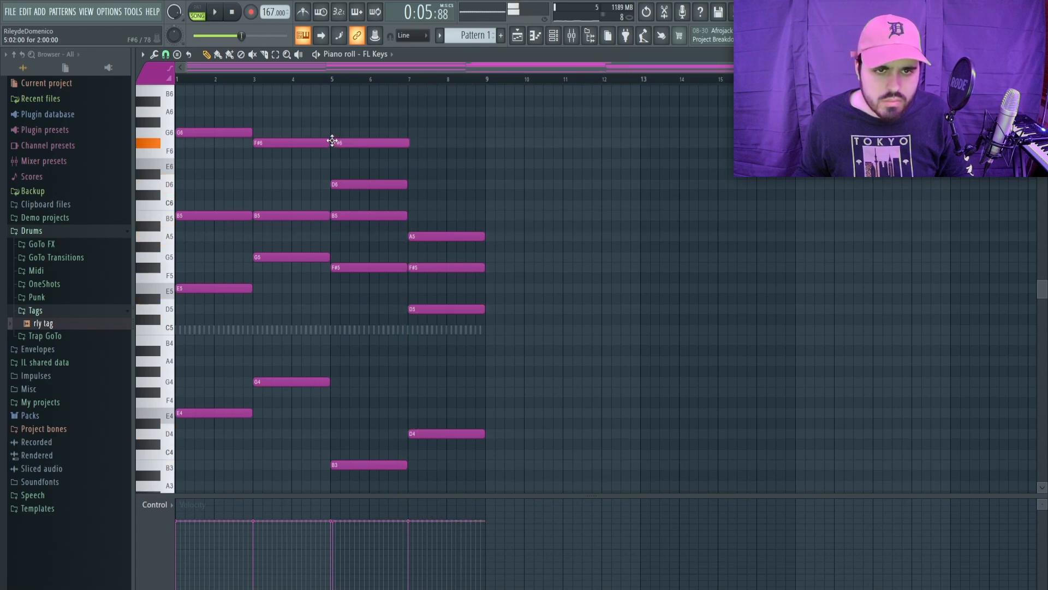
key(space)
key(space)
key(space)
click(315, 80)
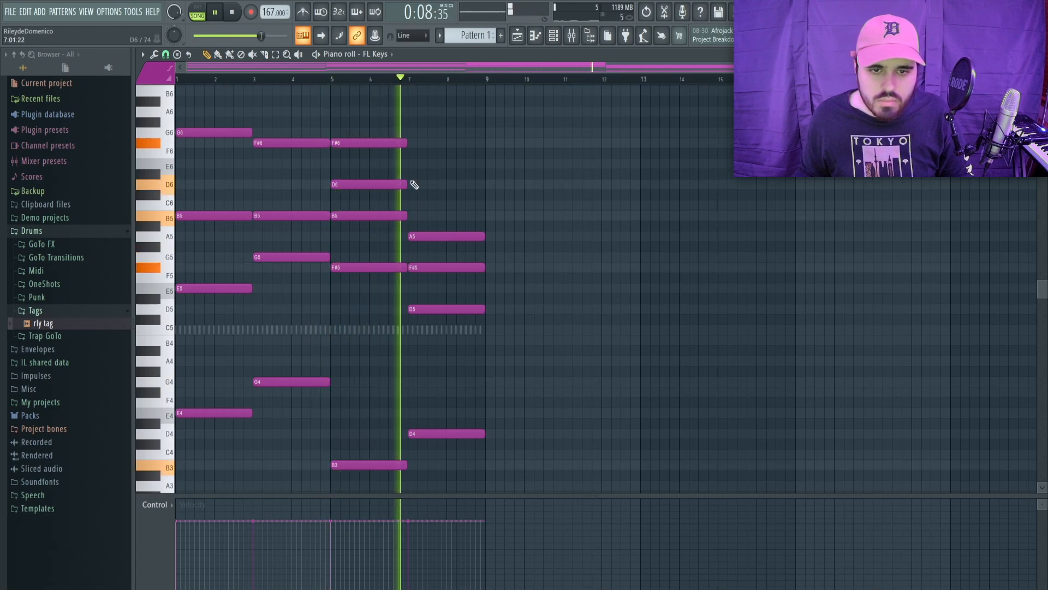
Step: Raise the fourth chord's F#5 by one octave, clear the selection and listen to the result
key(space)
ctrl+click(443, 269)
key(ctrl+Up)
key(ctrl+d)
key(space)
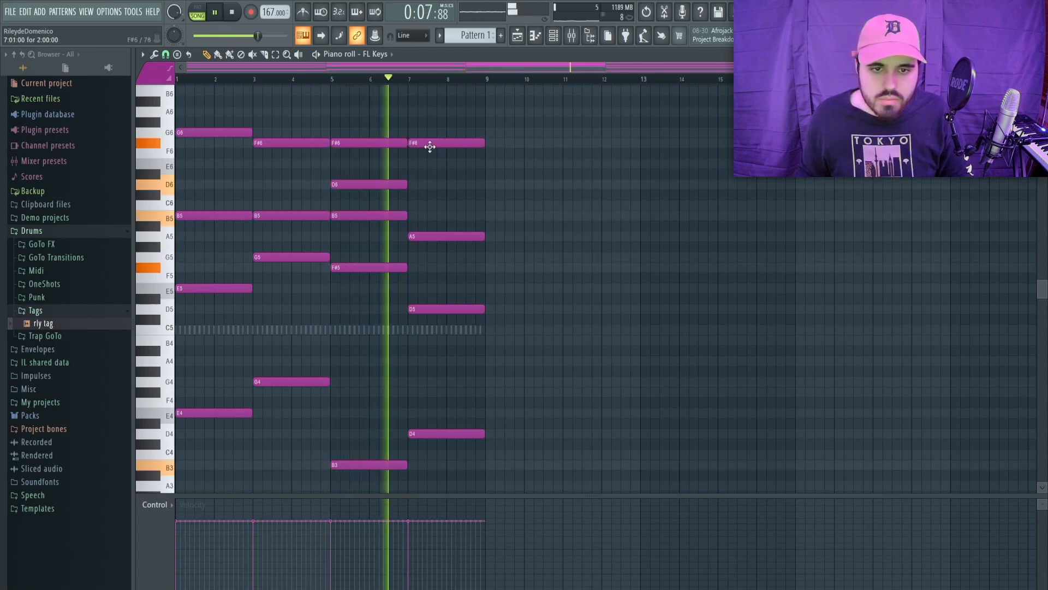
key(space)
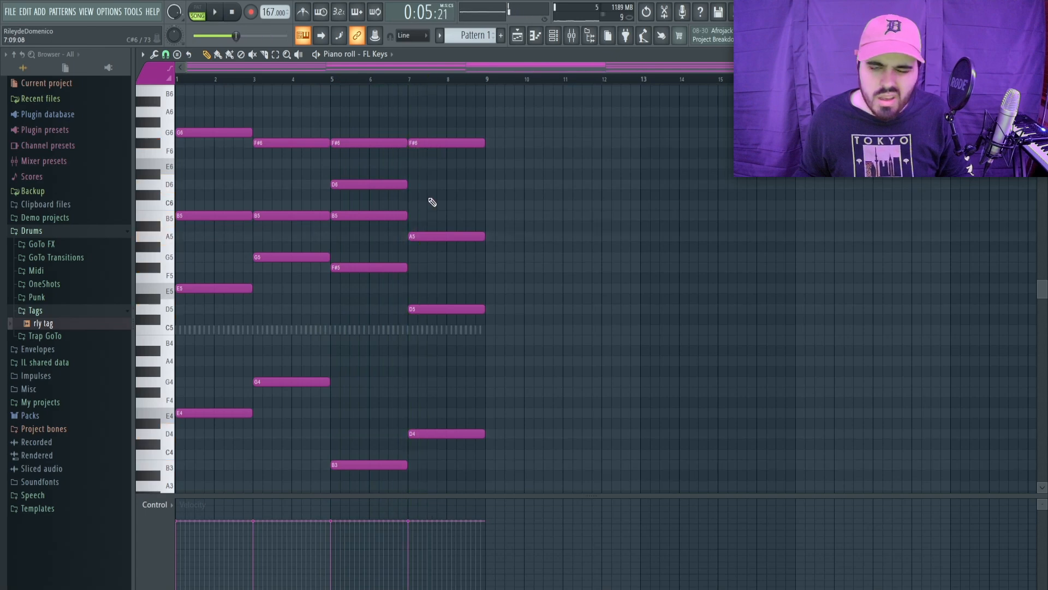
Step: Select the F#6 notes of the third and fourth chords with F#5 and D5 below to examine the oblique motion, and clear the selection
click(431, 143)
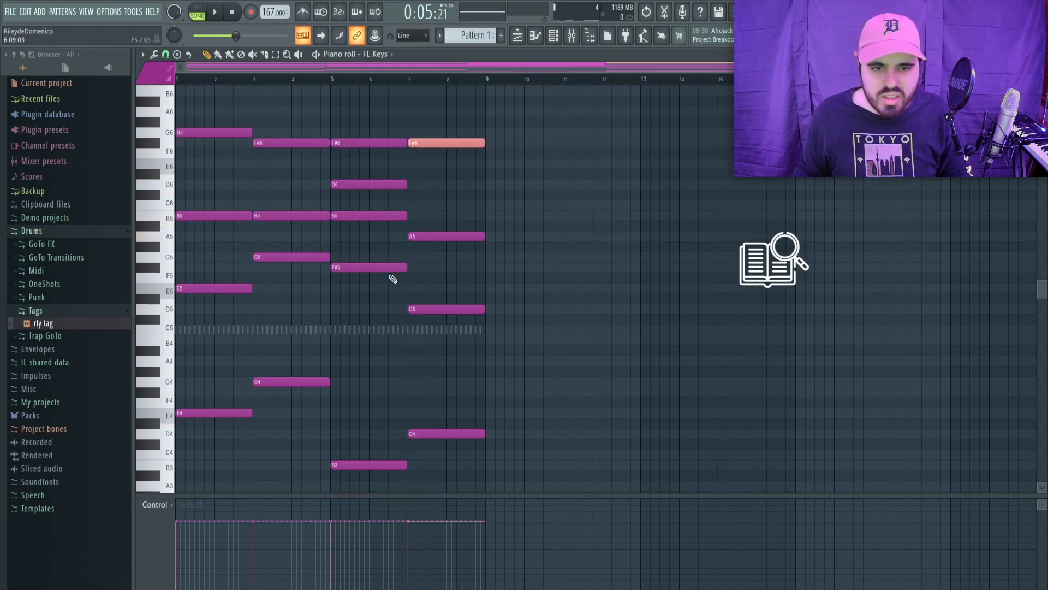
shift+click(368, 143)
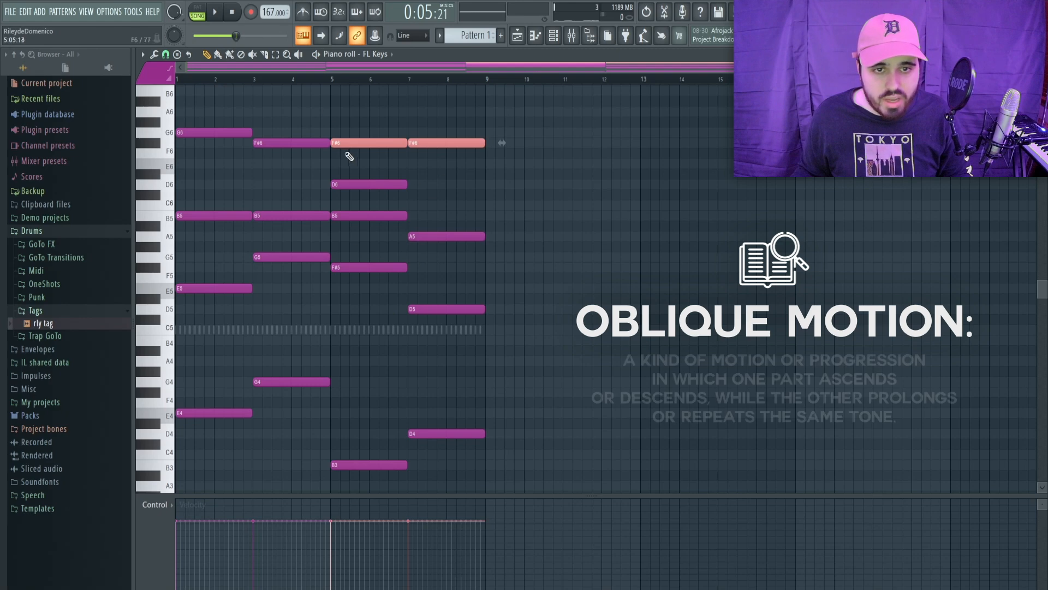
drag(363, 269, 540, 356)
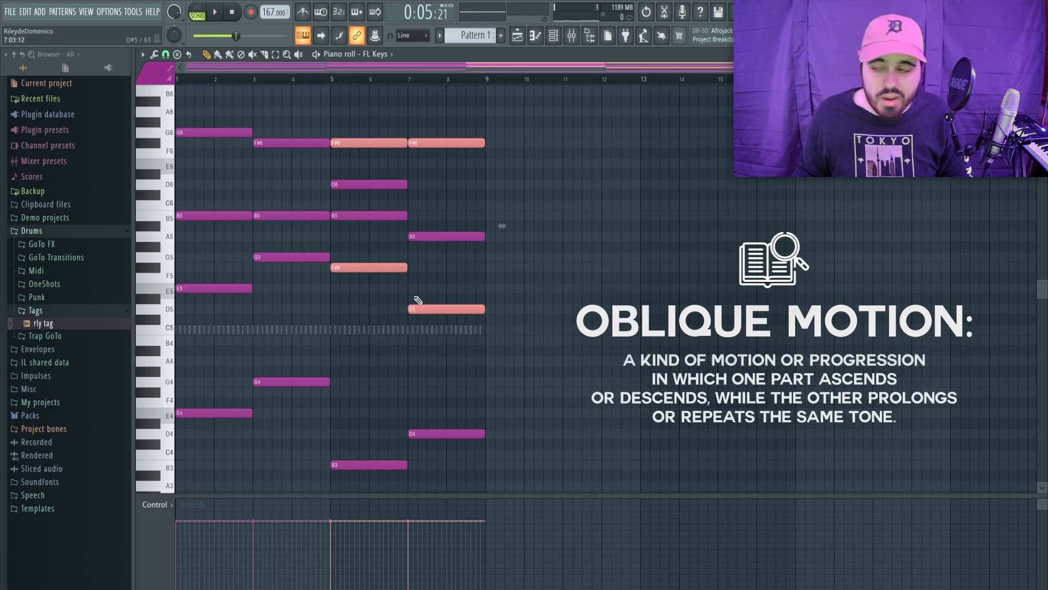
click(358, 303)
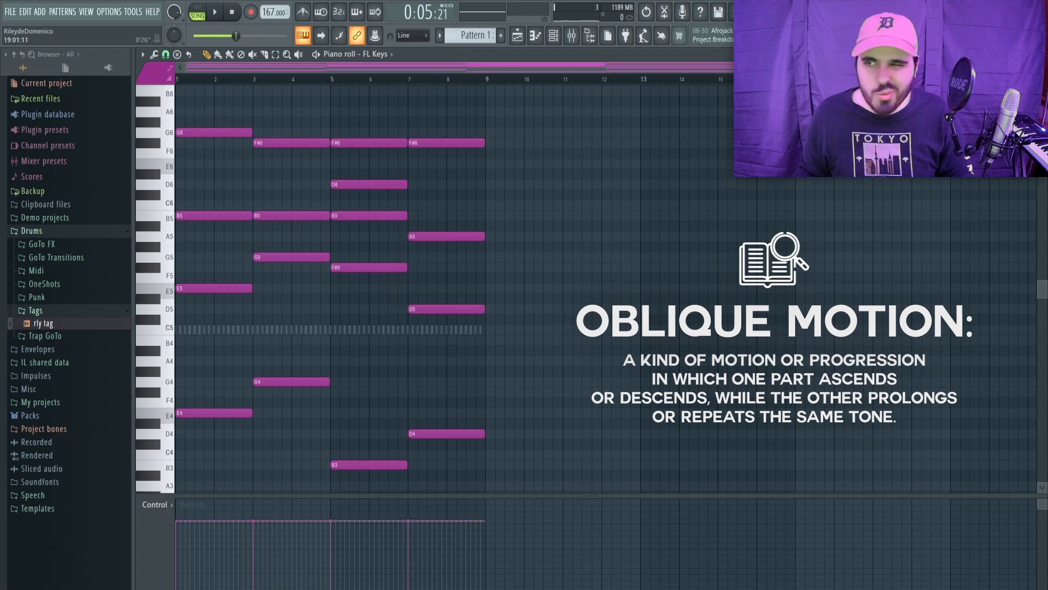
Step: Try a C6 in the fourth chord during playback, delete it and briefly replay the progression
key(space)
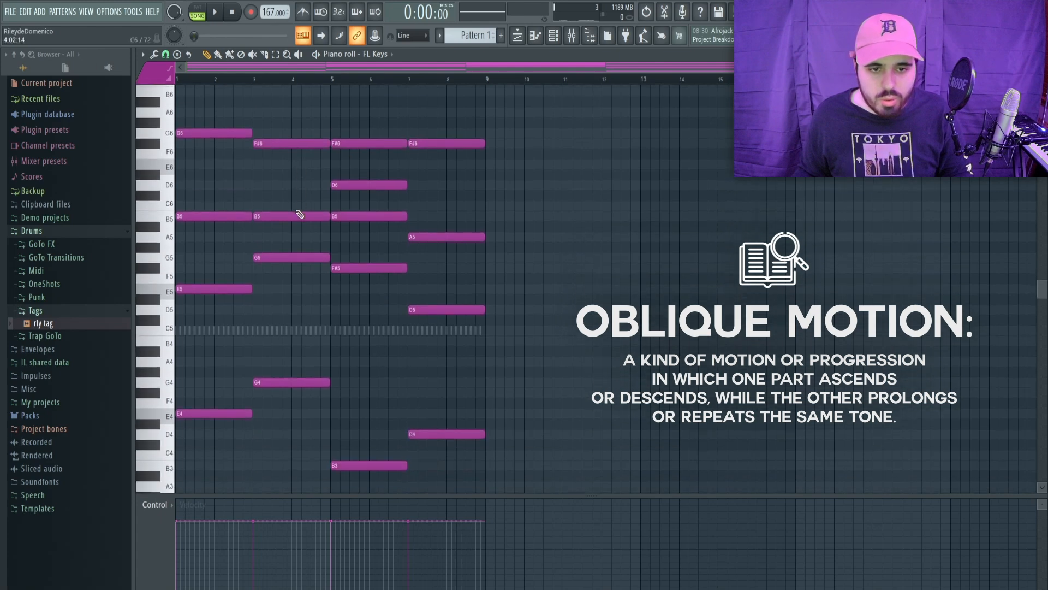
scroll(299, 213, up, 2)
key(space)
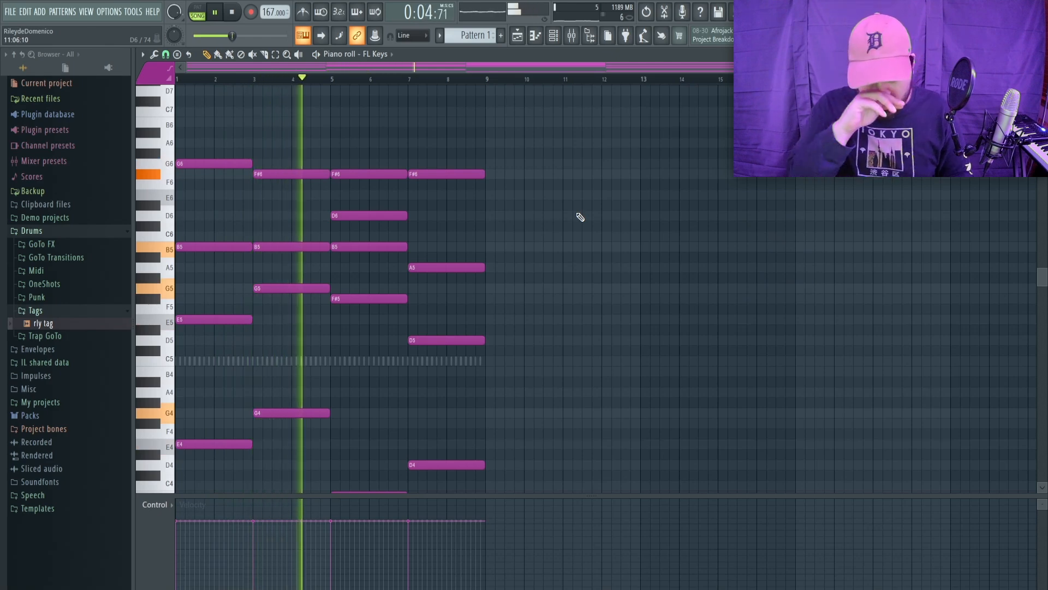
click(410, 236)
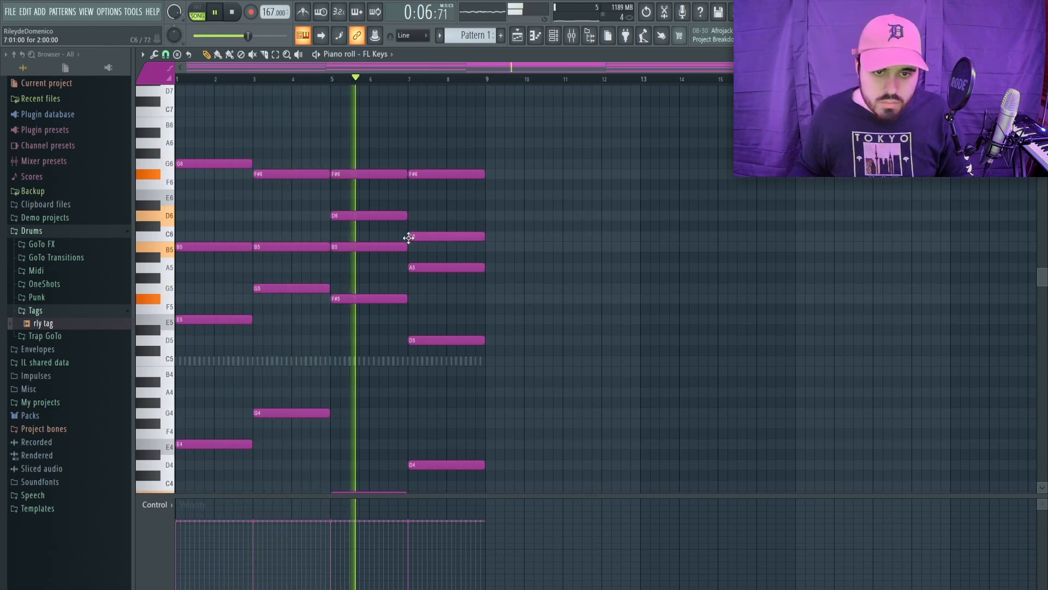
key(space)
right_click(468, 236)
key(space)
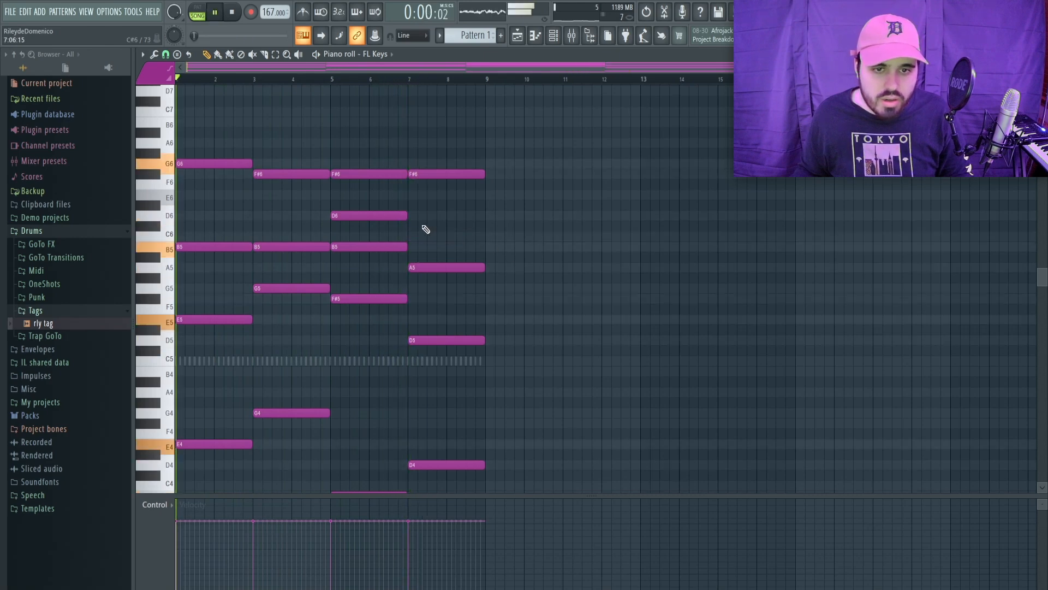
key(space)
Step: Audition the four chords one by one with the Playback tool and return to the Draw tool
click(299, 55)
click(192, 211)
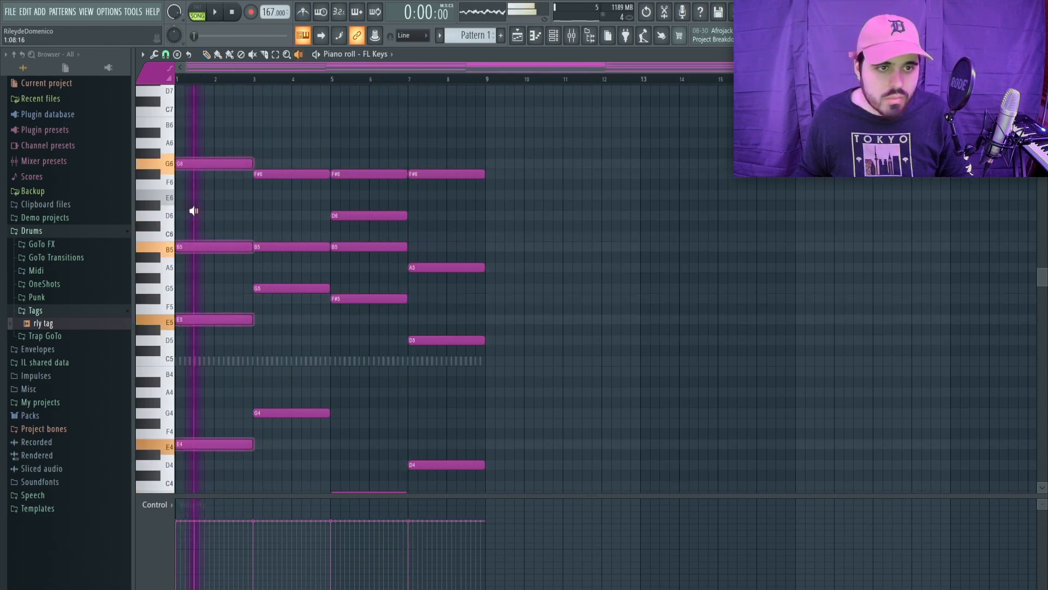
click(300, 213)
click(369, 195)
click(420, 188)
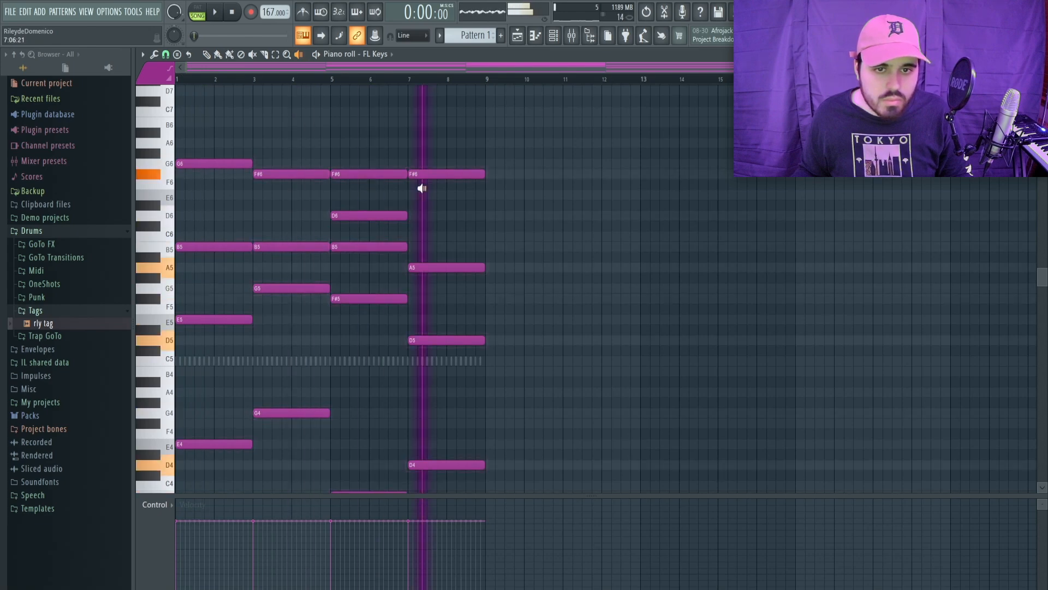
key(p)
scroll(271, 212, down, 2)
scroll(272, 212, up, 2)
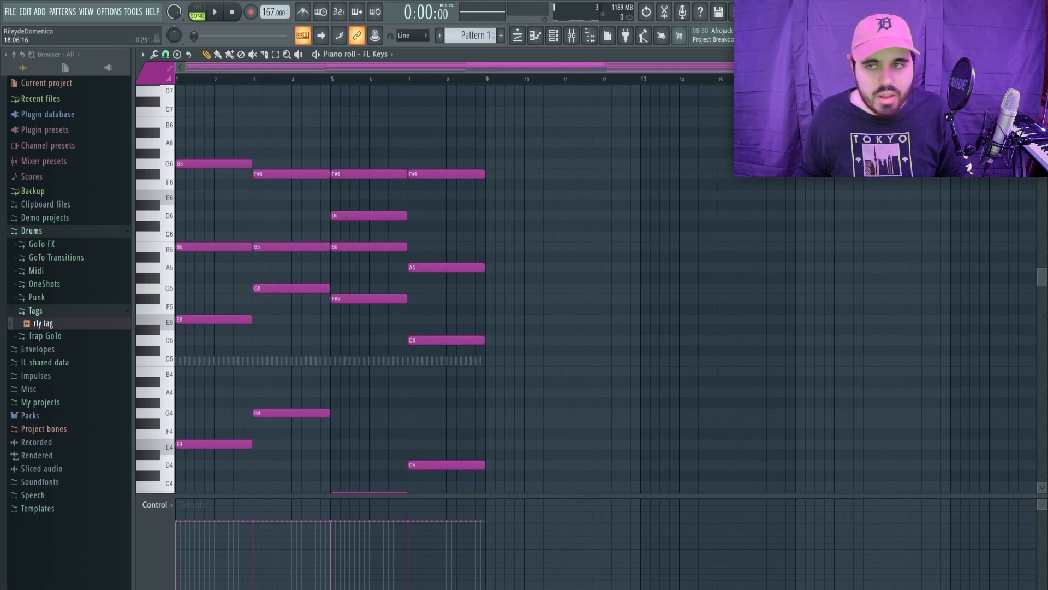
Step: Delay the first chord's B5 to start at step 13 of bar 1 and end at bar 3, and play it back
drag(1025, 68, 1006, 67)
scroll(408, 225, down, 2)
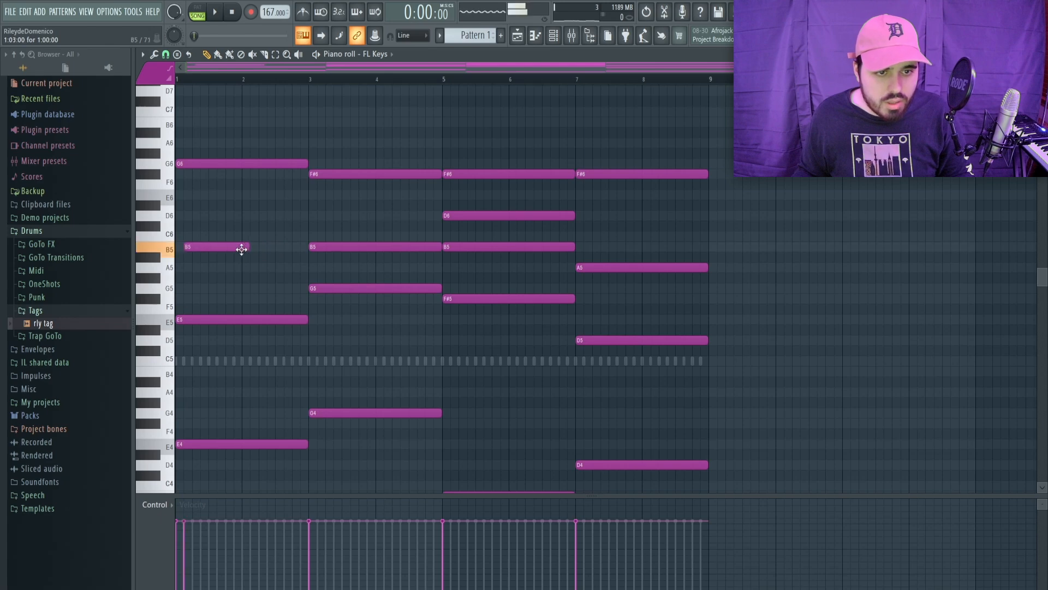
drag(288, 247, 306, 245)
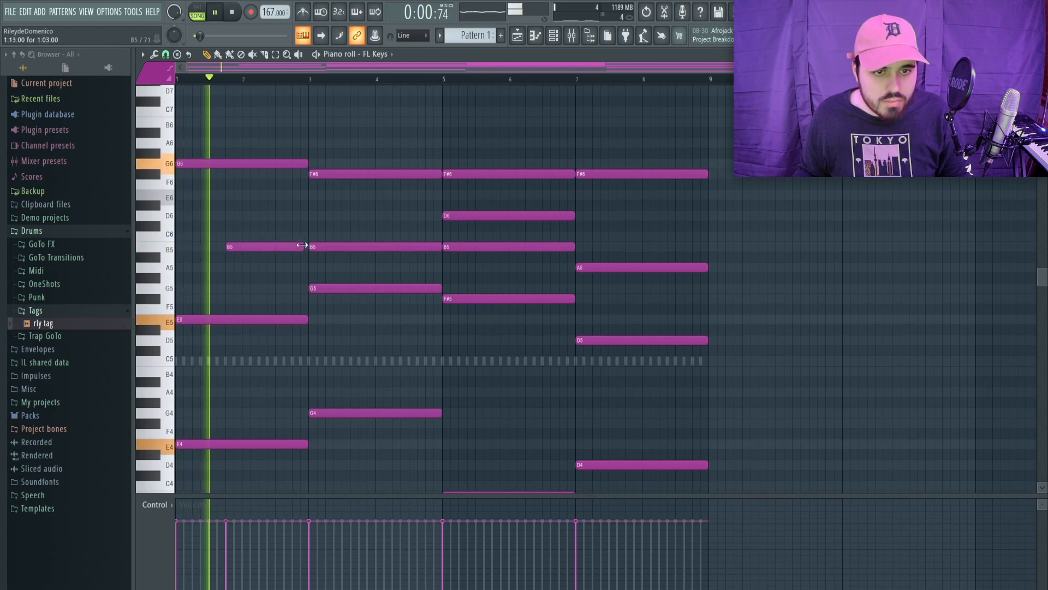
key(space)
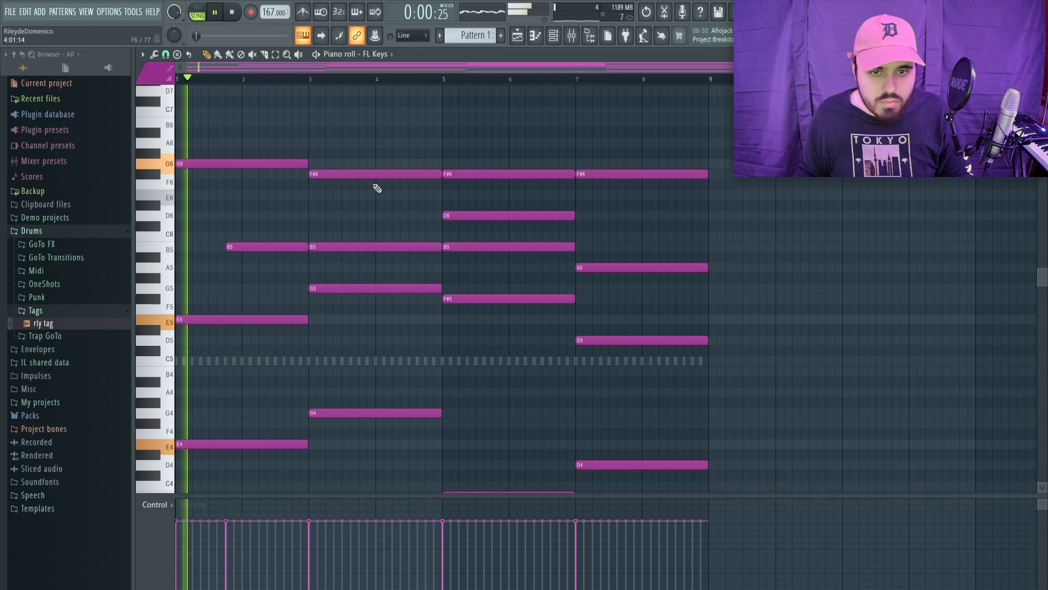
Step: Slice off the start of the second and third chords' B5 and the fourth chord's A5 so they enter at step 13 of each chord's first bar
right_click(382, 246)
click(363, 246)
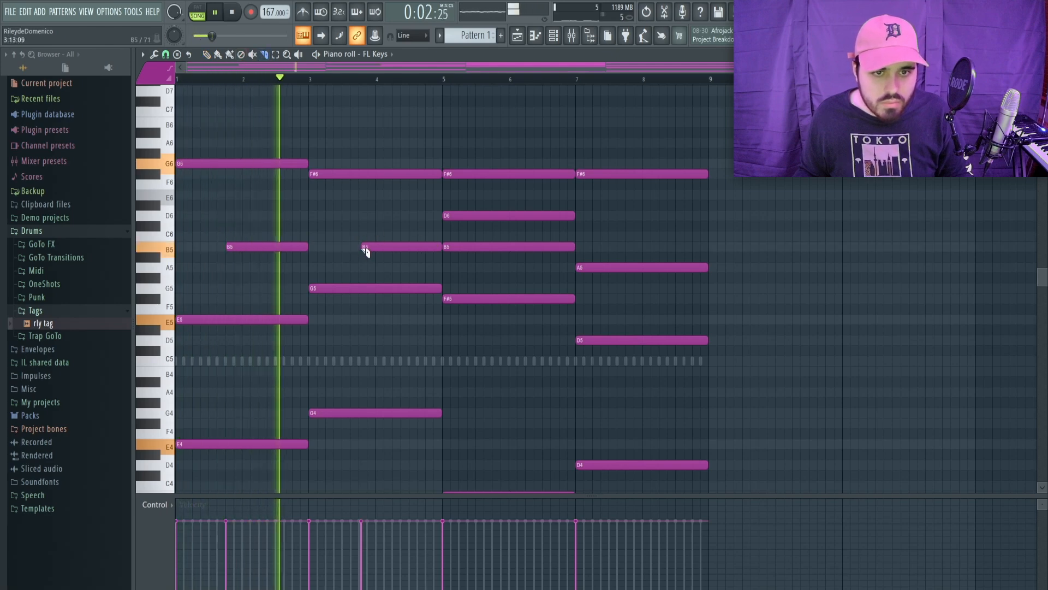
key(ctrl+z)
right_click(360, 247)
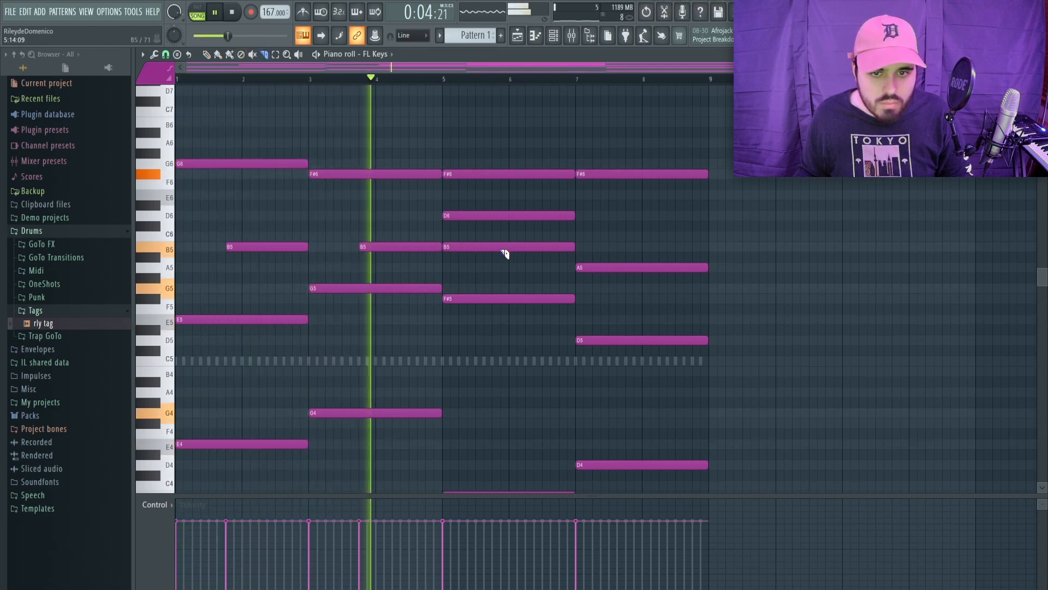
right_click(475, 247)
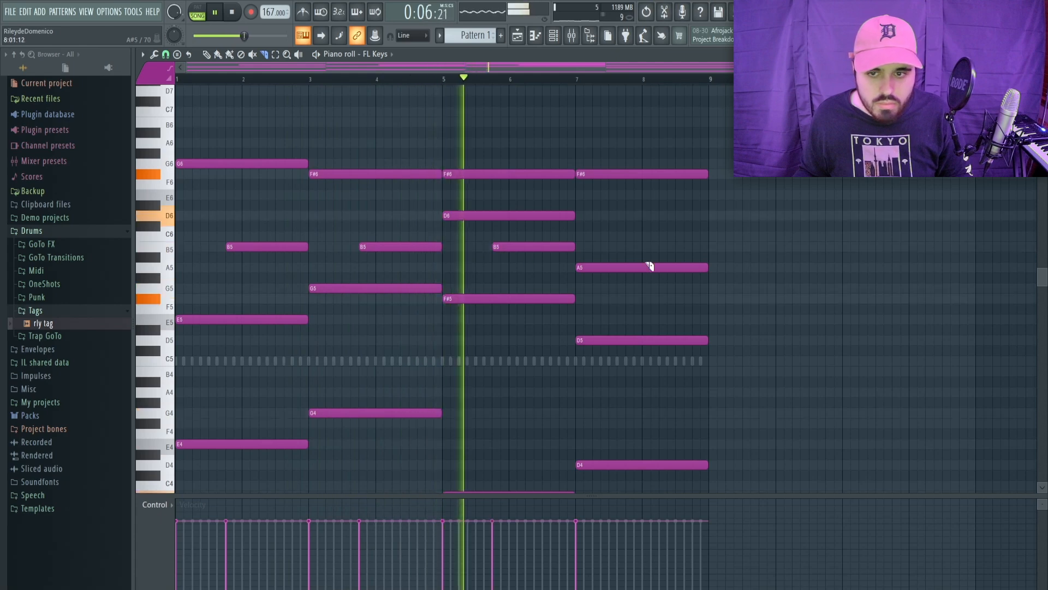
right_click(628, 268)
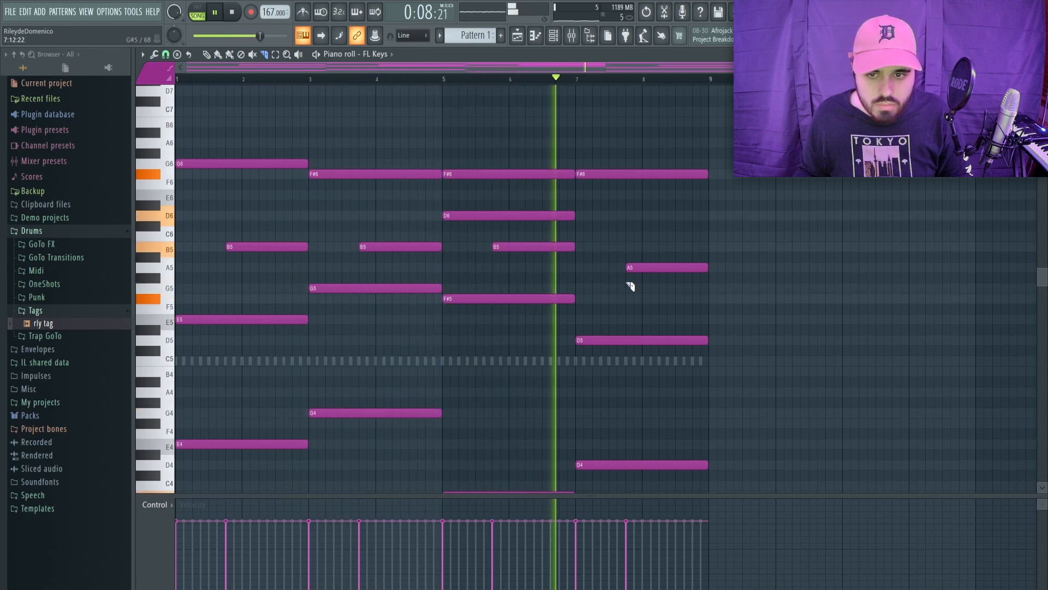
click(211, 58)
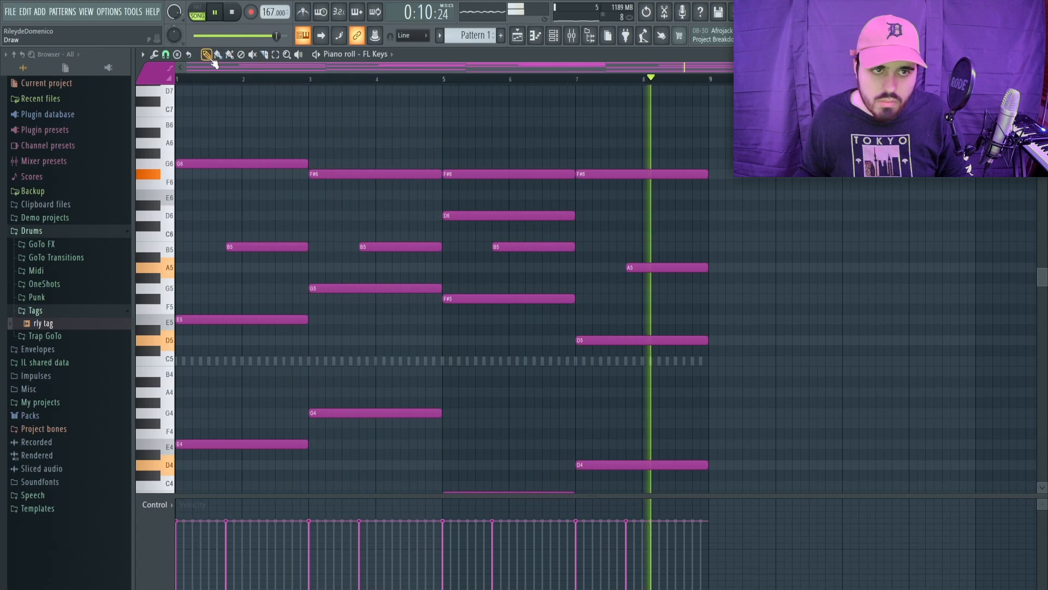
Step: Briefly replay the progression and select the four delayed inner notes
key(space)
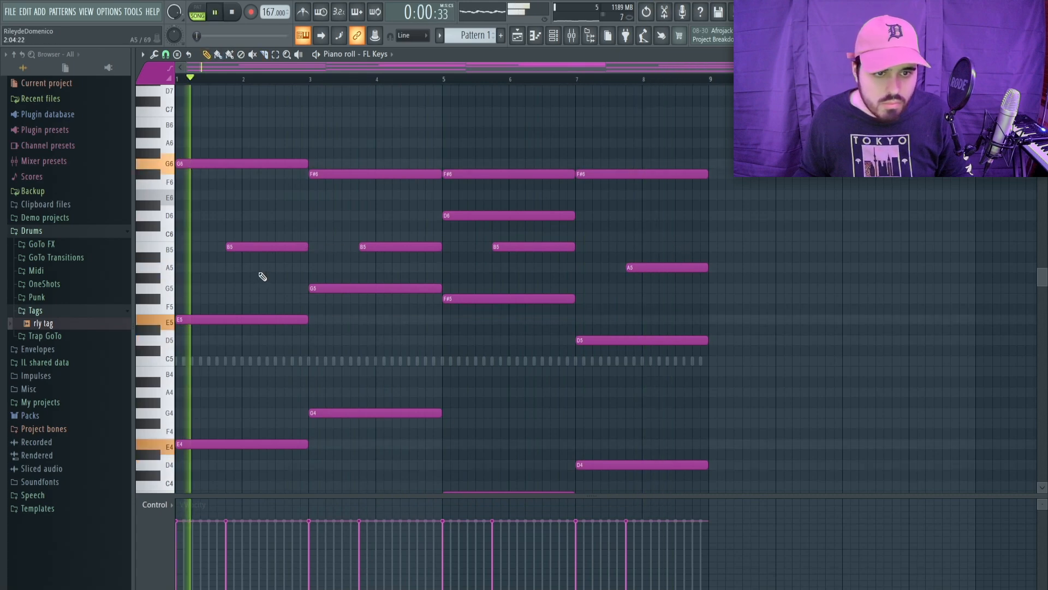
key(space)
drag(672, 277, 275, 242)
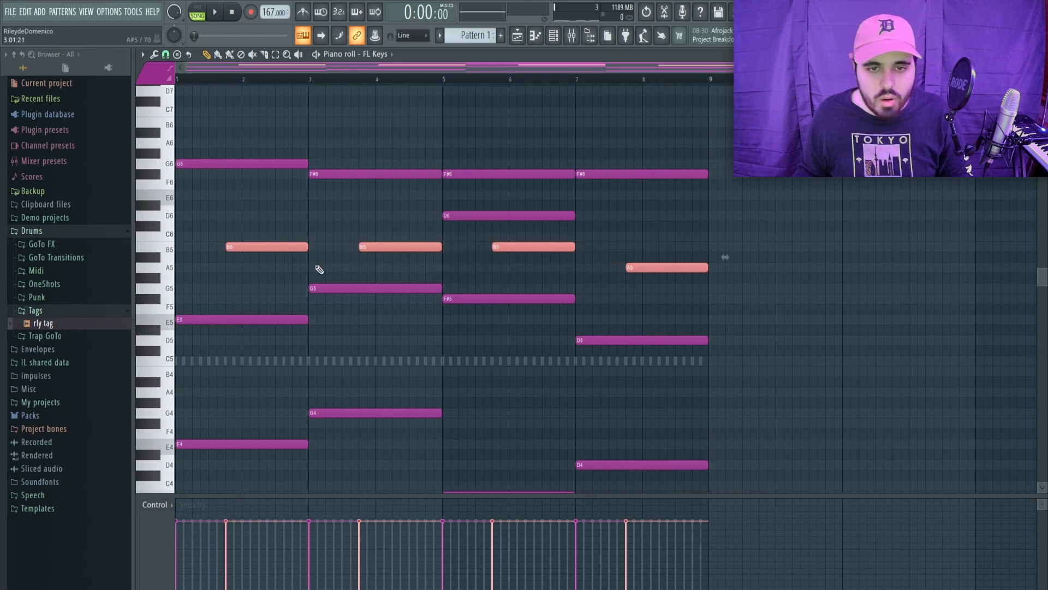
scroll(350, 302, up, 1)
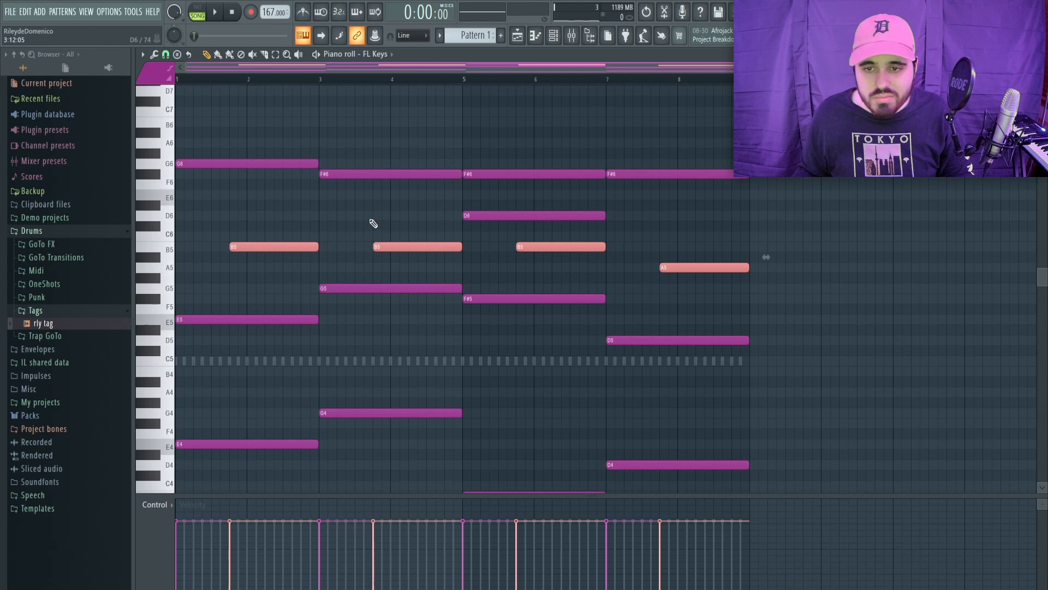
Step: Add an A5 to the first chord from step 13 of bar 2 to the start of bar 3, and play it back
click(333, 242)
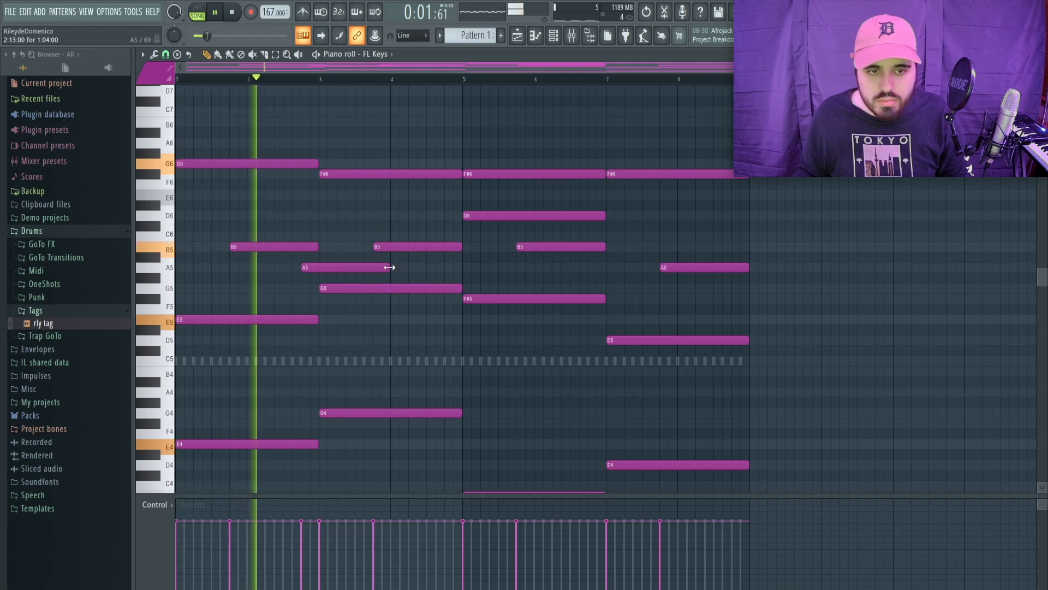
key(space)
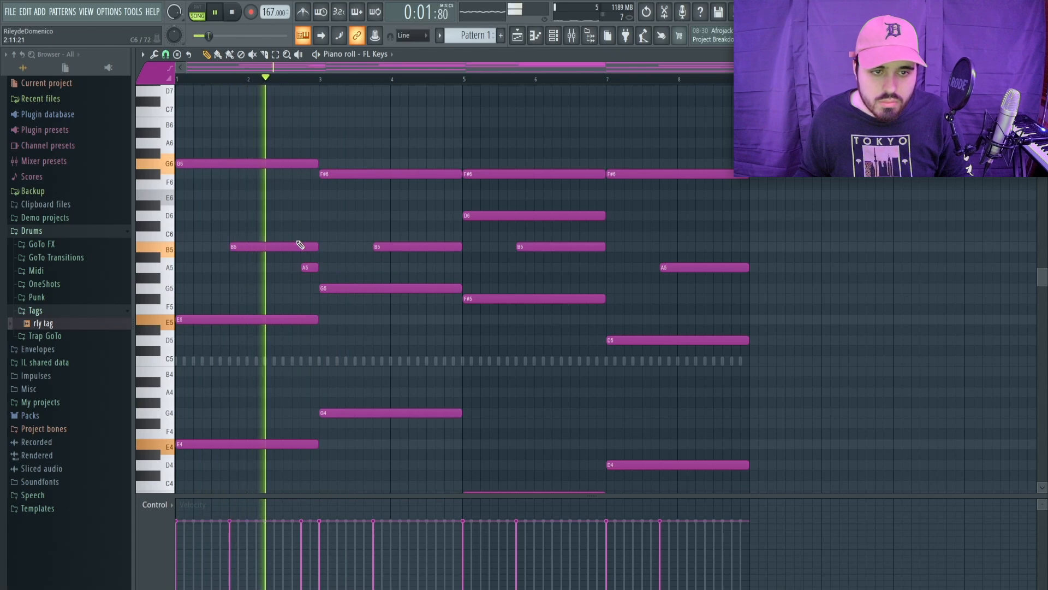
key(space)
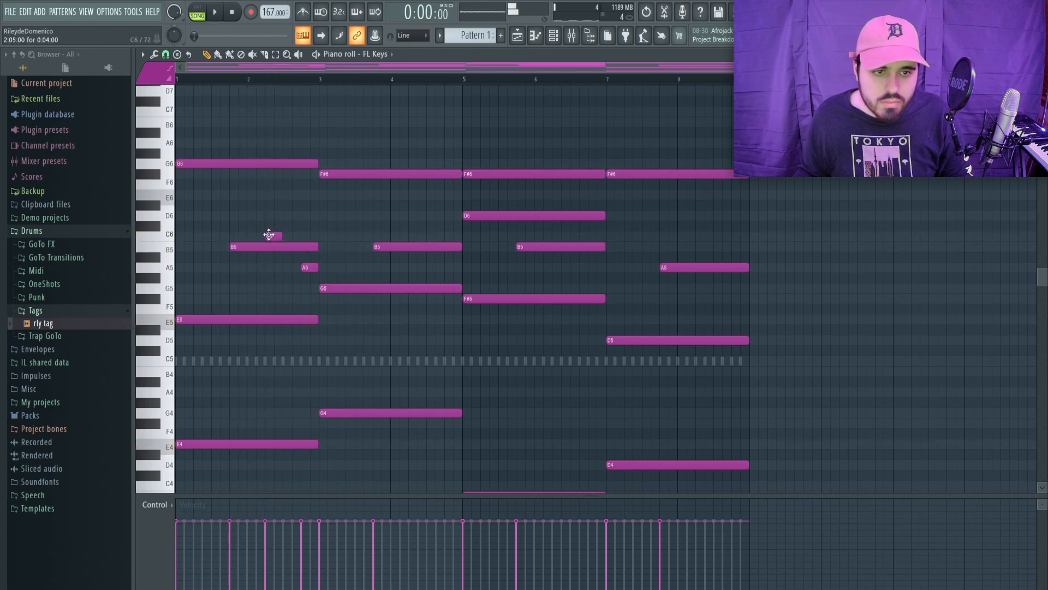
Step: Add a note from step 5 of bar 2 to bar 3, auditioning D6 and E6 before settling on F#6
key(space)
drag(281, 237, 299, 216)
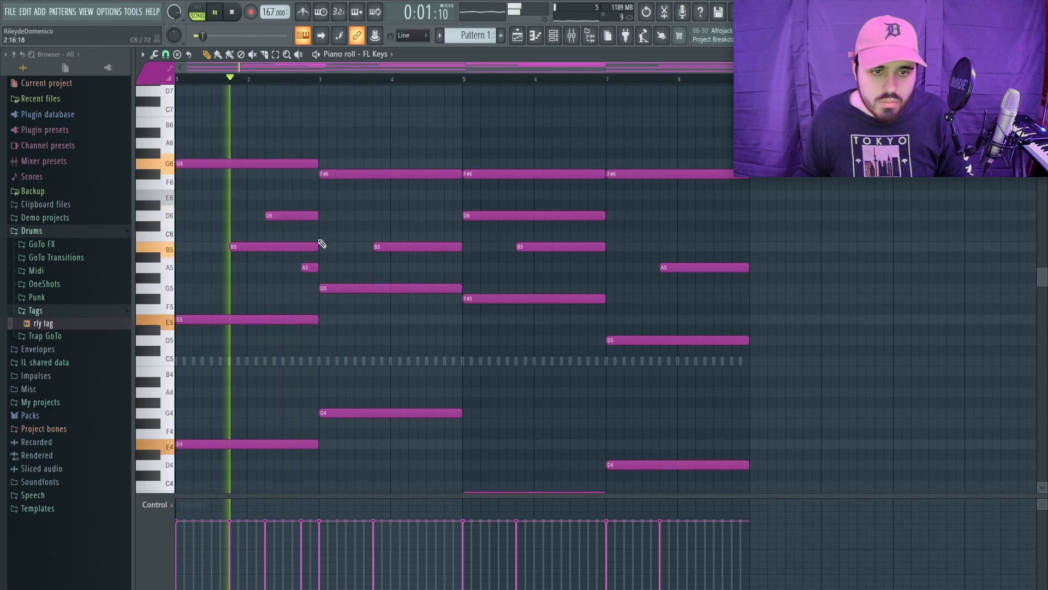
key(space)
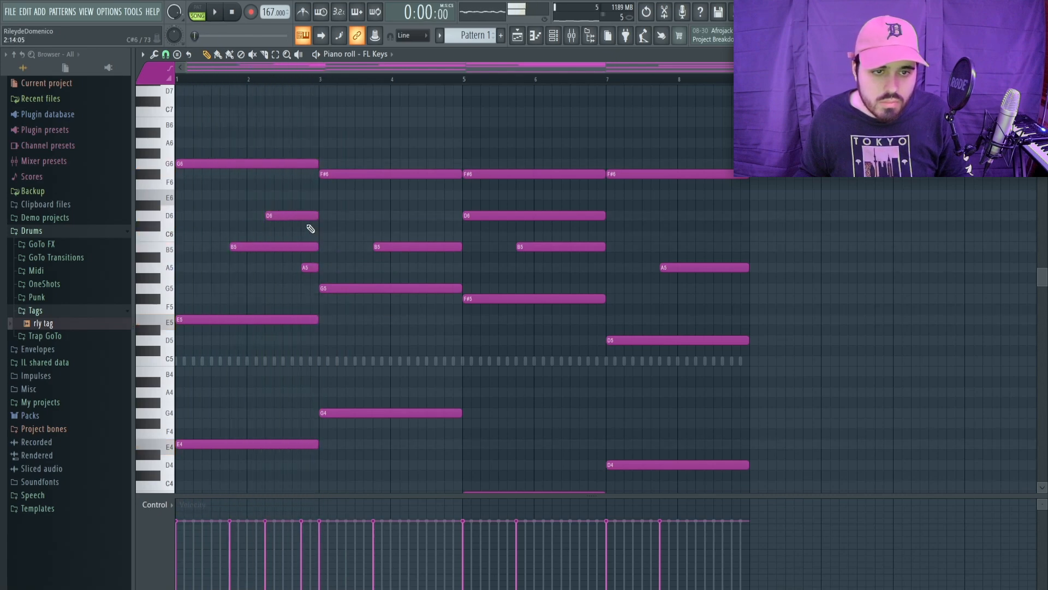
drag(300, 200, 301, 195)
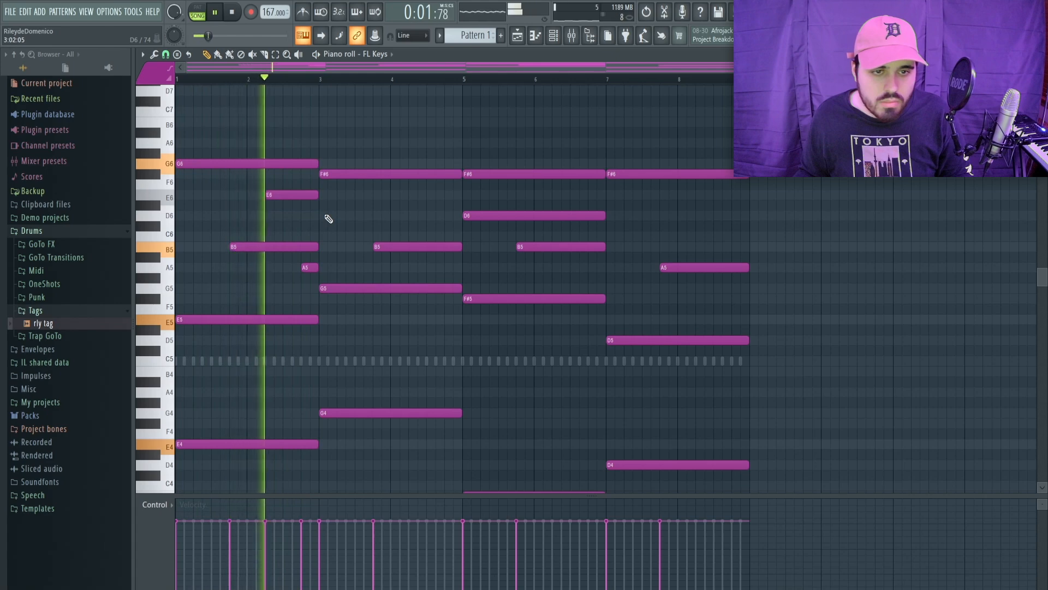
key(space)
drag(294, 220, 293, 174)
key(space)
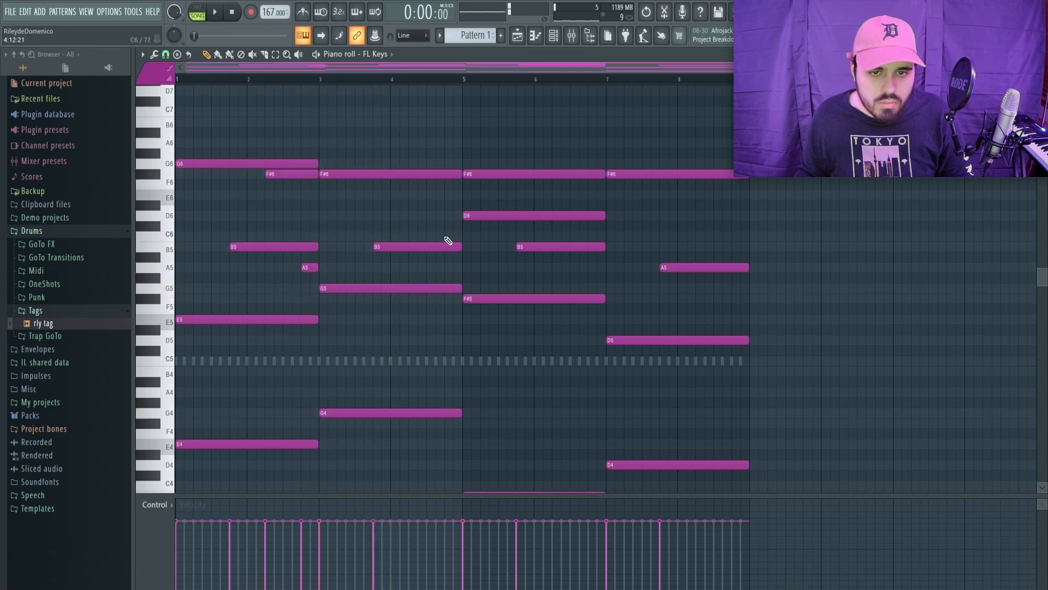
Step: Add an E6 at step 5 and a G5 at step 13 of bar 4, shortening the second chord's long G5 to end at step 13
right_click(469, 238)
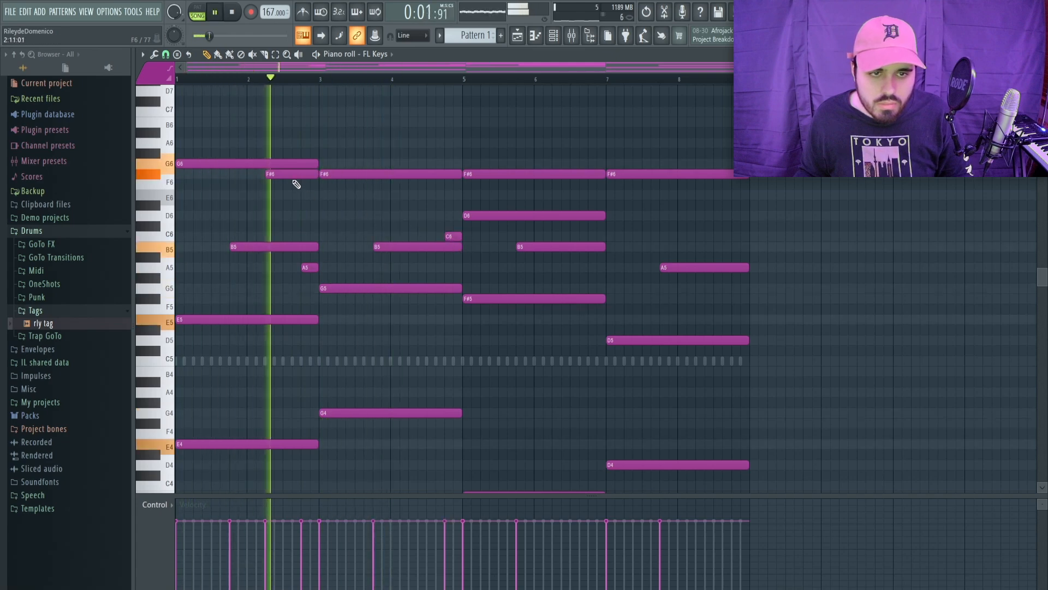
click(414, 195)
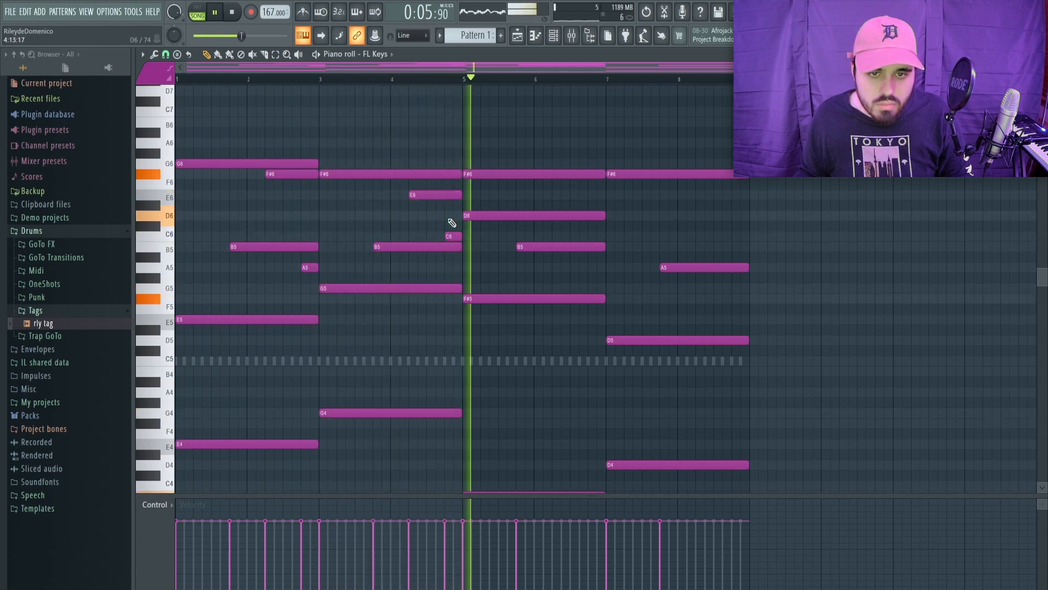
drag(451, 238, 452, 299)
drag(604, 67, 619, 68)
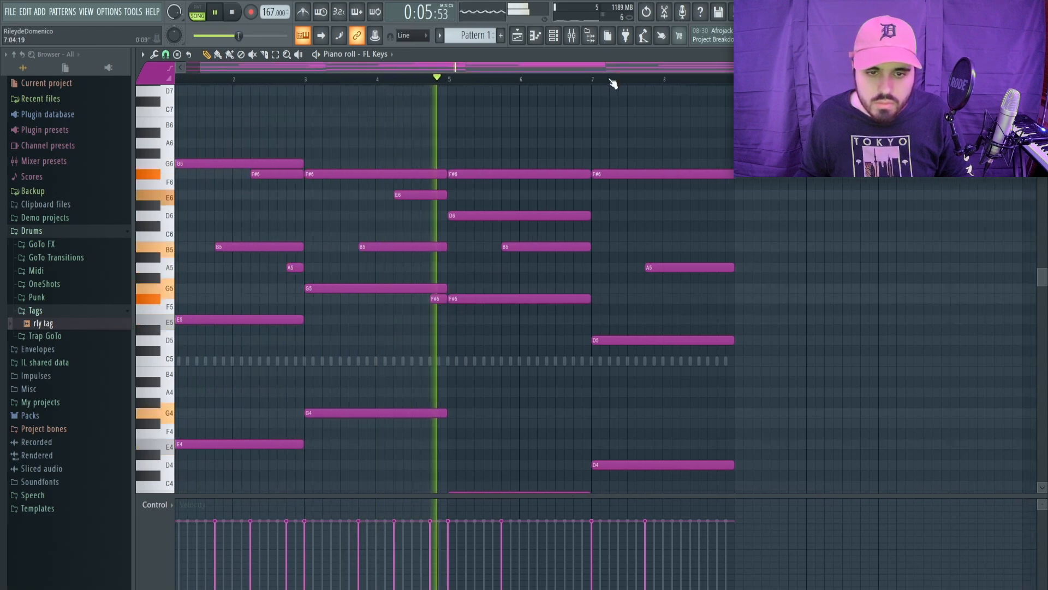
drag(432, 292, 437, 288)
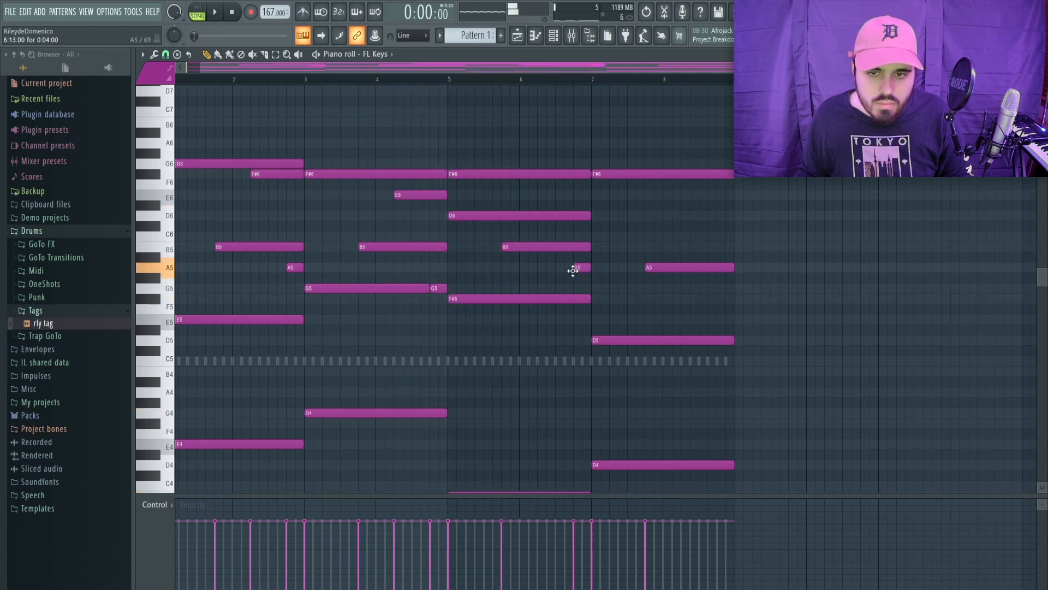
Step: Add E6 at step 5 and E5 at step 13 of bar 6, and B5 and A5 at those steps of bar 8, trimming the long A5
drag(535, 204, 538, 192)
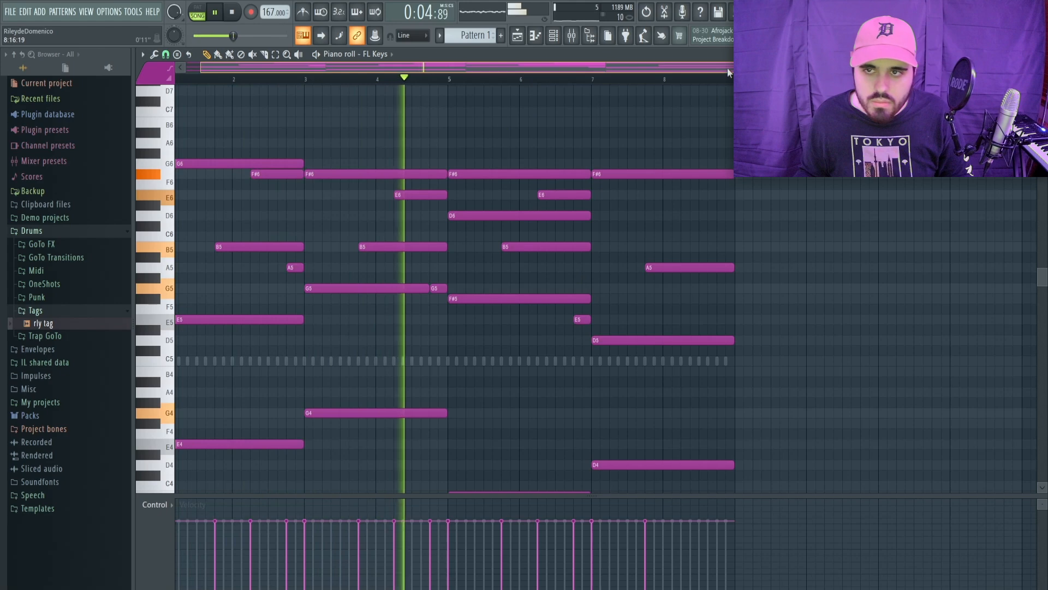
click(722, 320)
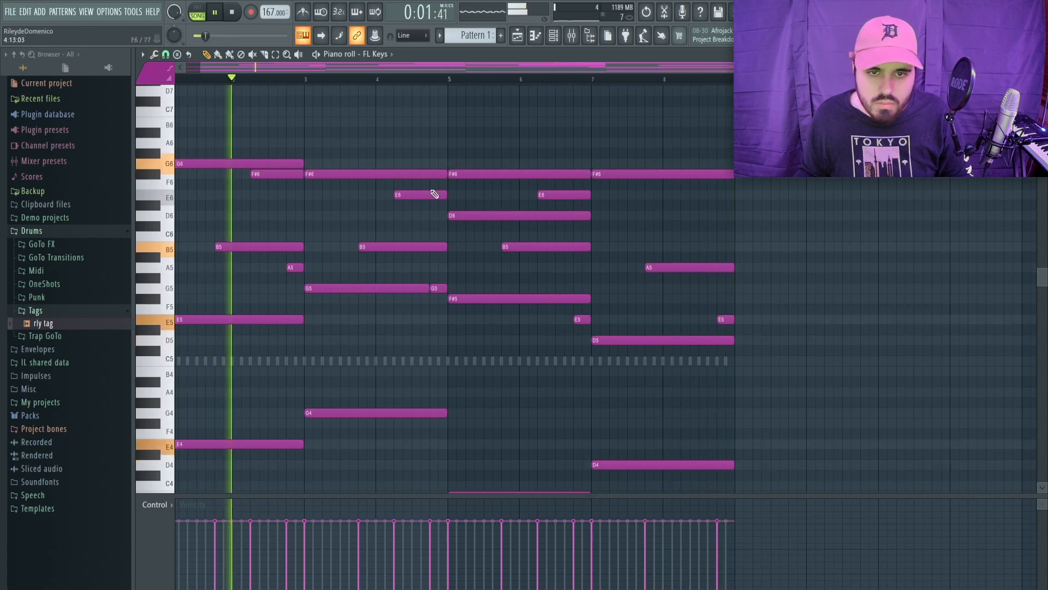
click(684, 215)
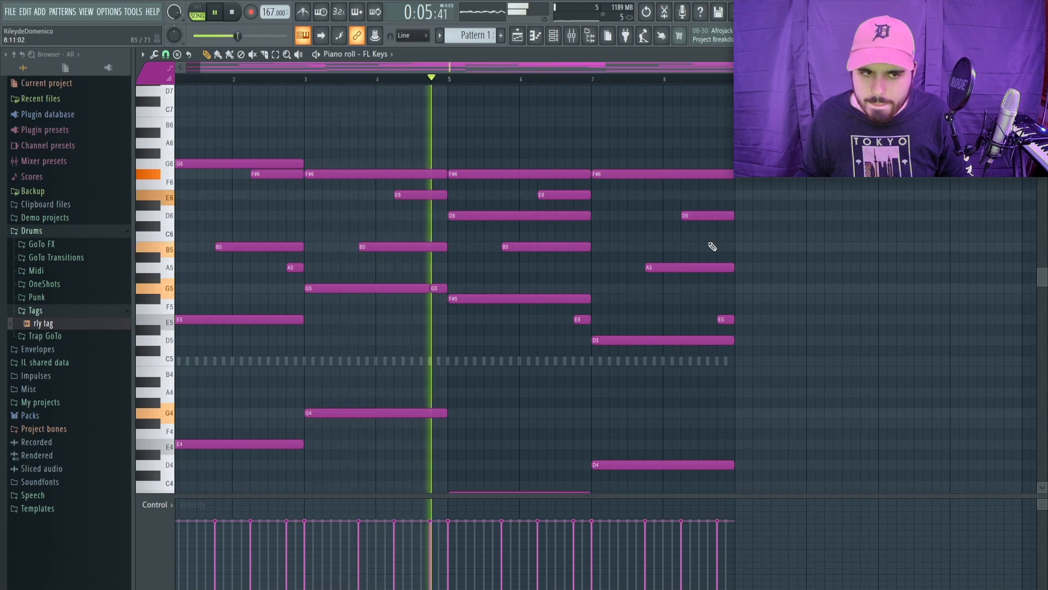
drag(705, 216, 703, 248)
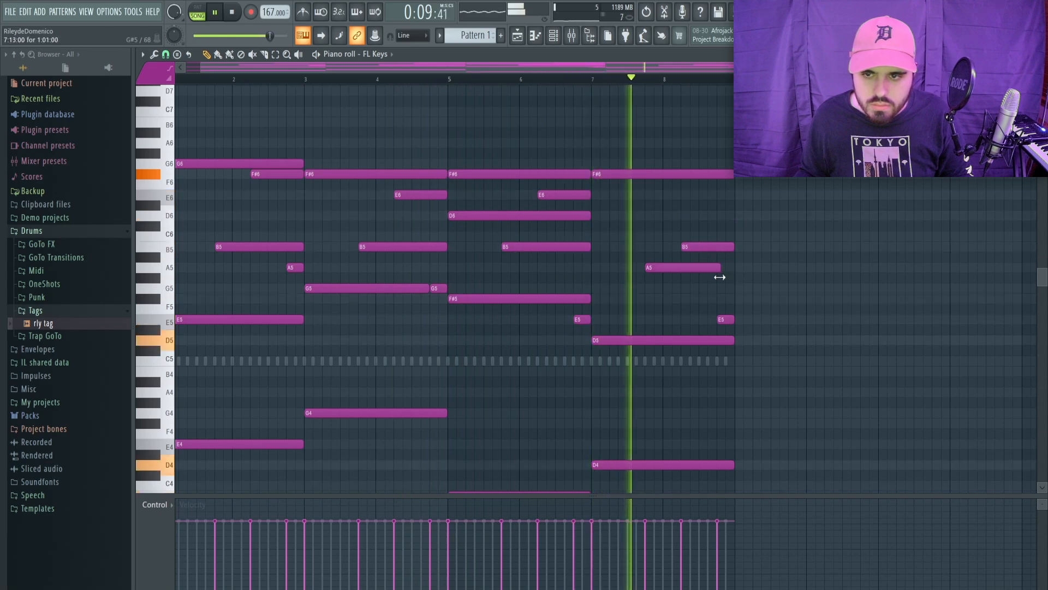
drag(725, 319, 723, 266)
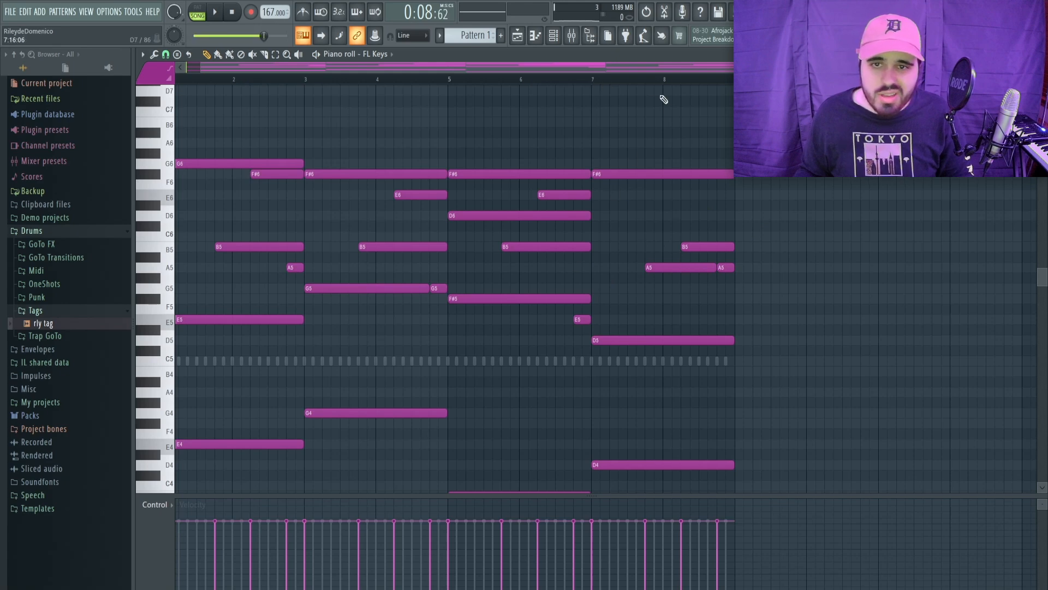
Step: Play back the progression with its added passing notes
key(space)
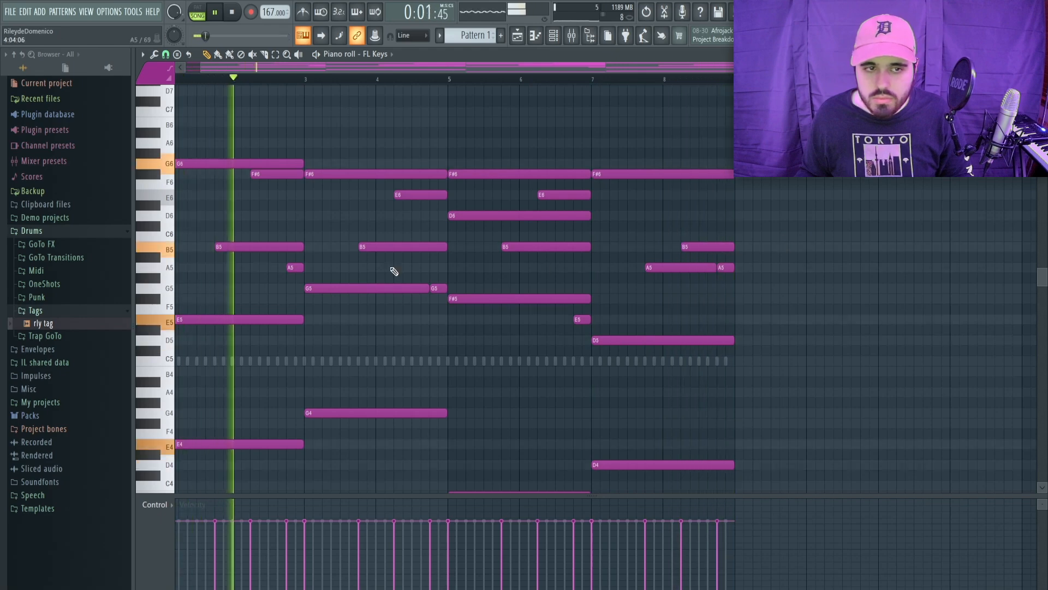
scroll(381, 278, down, 2)
scroll(428, 270, up, 4)
key(space)
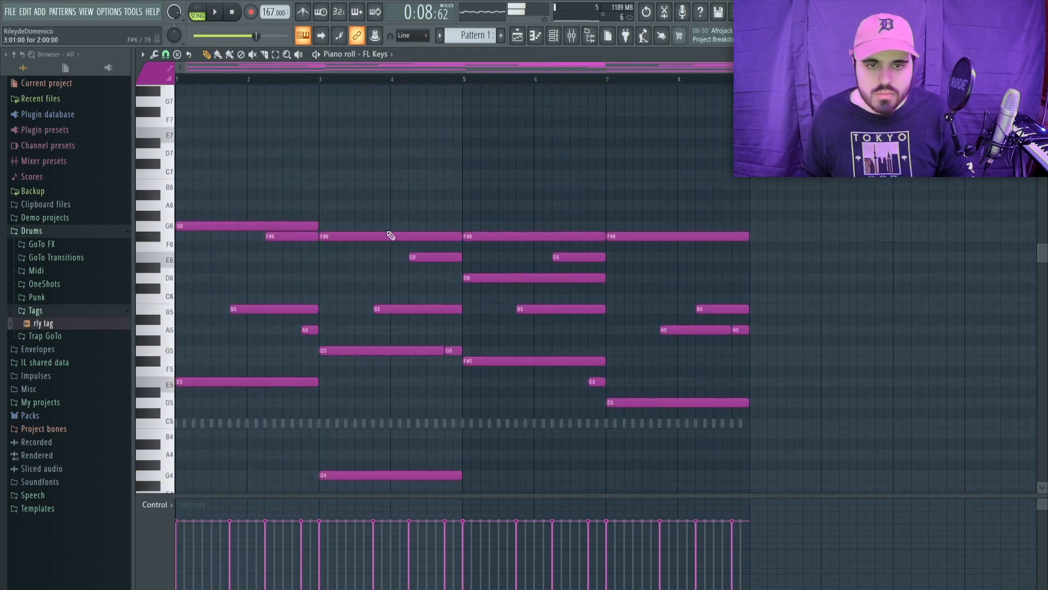
Step: Start a melody above the chords with four-step notes: G7 at step 1 and A7 at step 5 of bar 1
scroll(249, 224, up, 2)
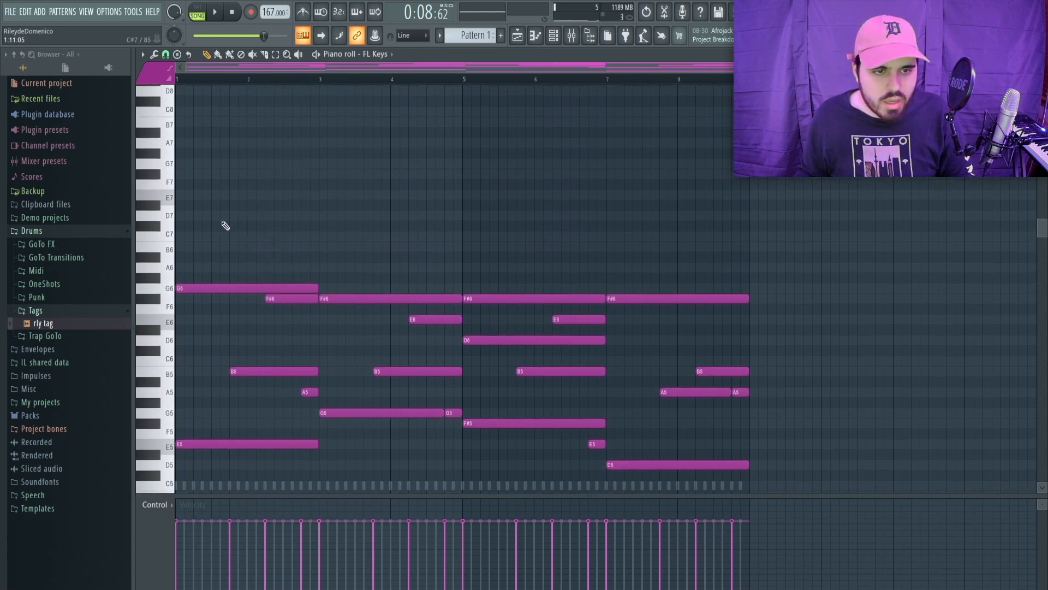
scroll(333, 273, down, 2)
scroll(228, 203, up, 3)
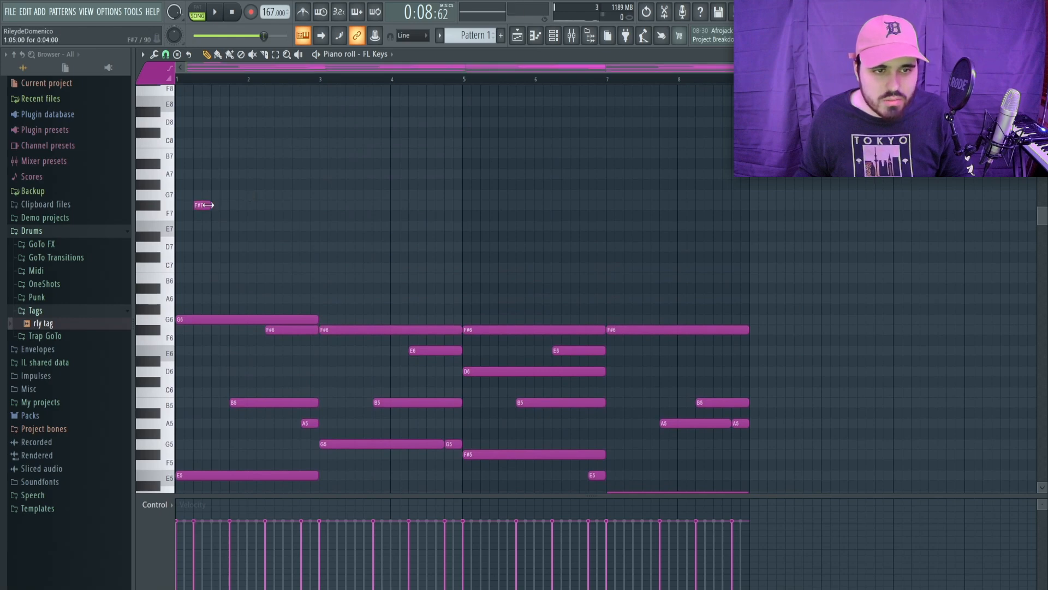
key(space)
click(200, 205)
key(space)
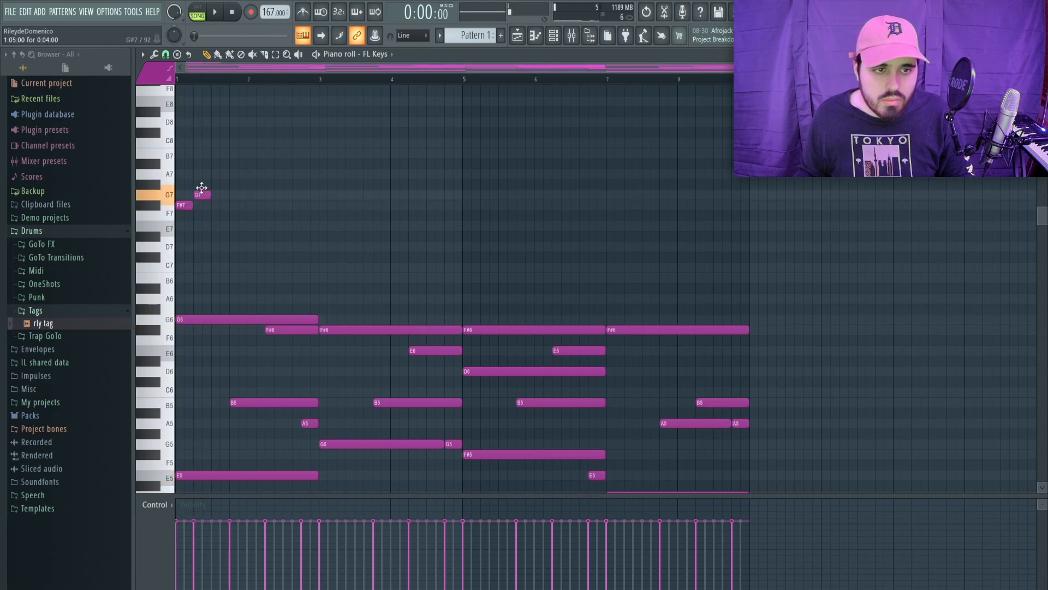
key(space)
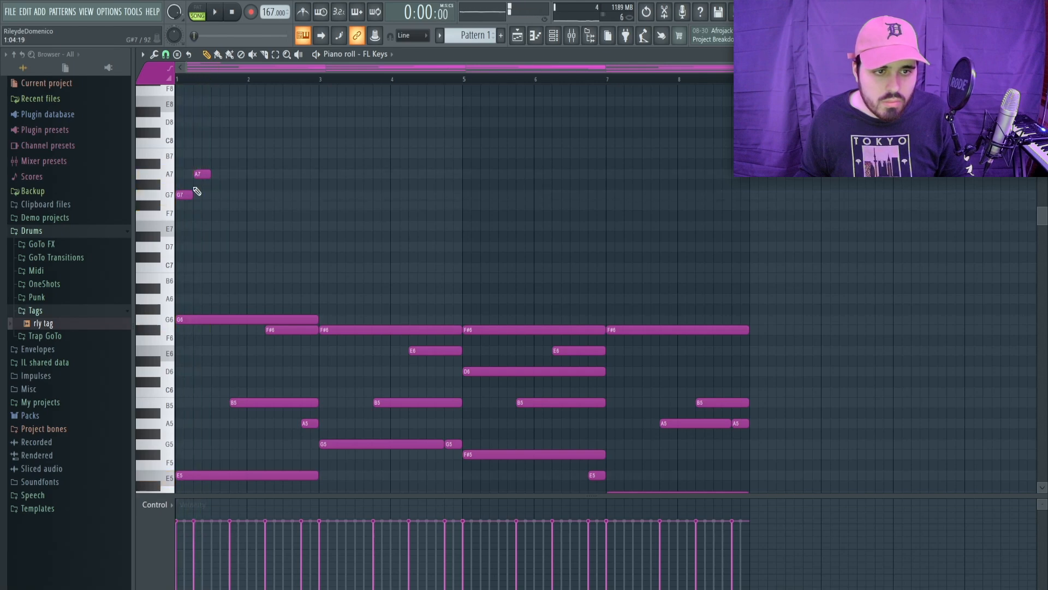
Step: Continue the melody with G7 at step 13 of bar 1, and A7, G7 and F#7 at steps 1, 9 and 13 of bar 2
click(234, 195)
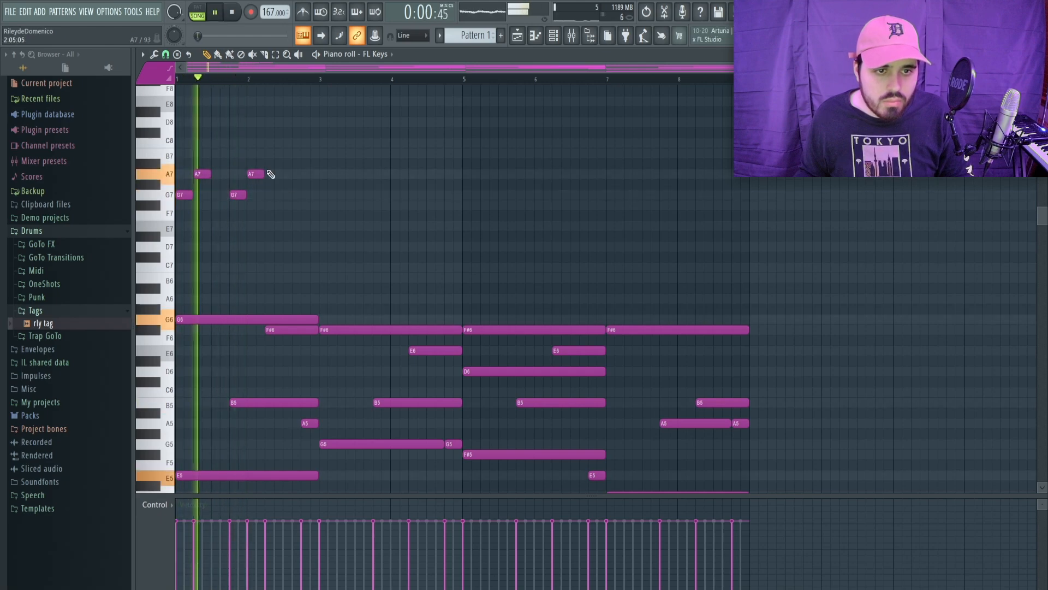
click(287, 196)
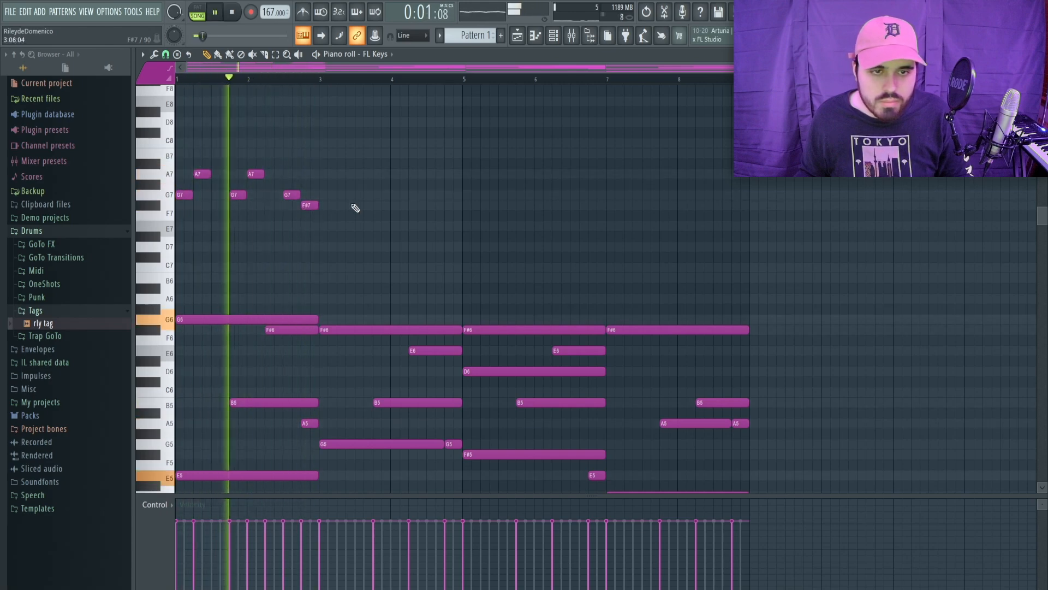
key(space)
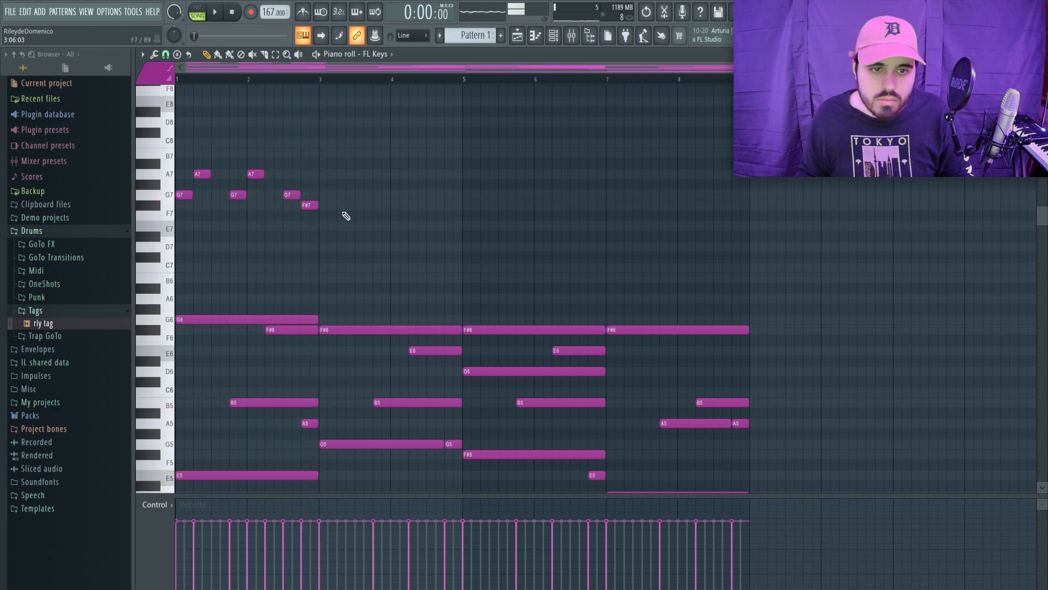
Step: Place melody notes in bar 3: D7 at step 1, after trying E7 there, and G7 at step 5
click(324, 226)
click(342, 194)
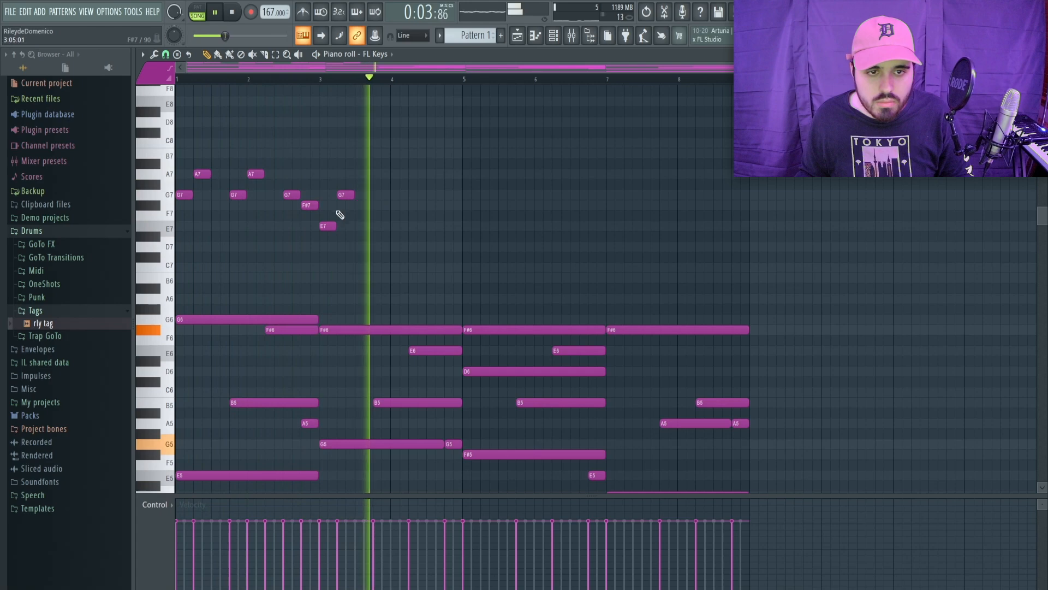
drag(325, 235, 325, 255)
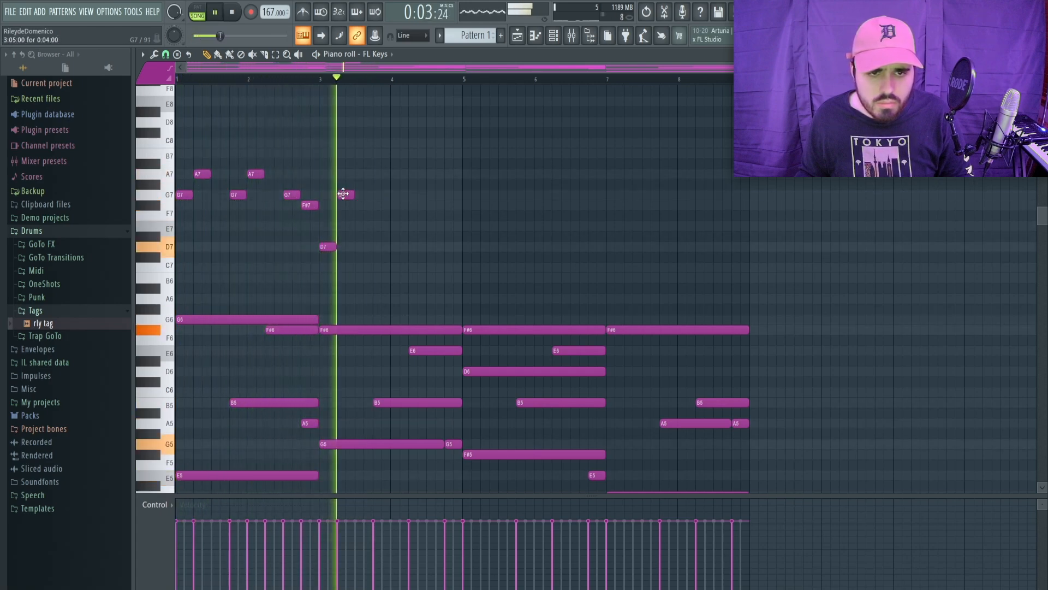
Step: Extend the melody with D7 at step 13 of bar 3, G7 at the start of bar 4 and F#7 at step 9
drag(352, 181, 379, 247)
key(ctrl+b)
ctrl+click(389, 264)
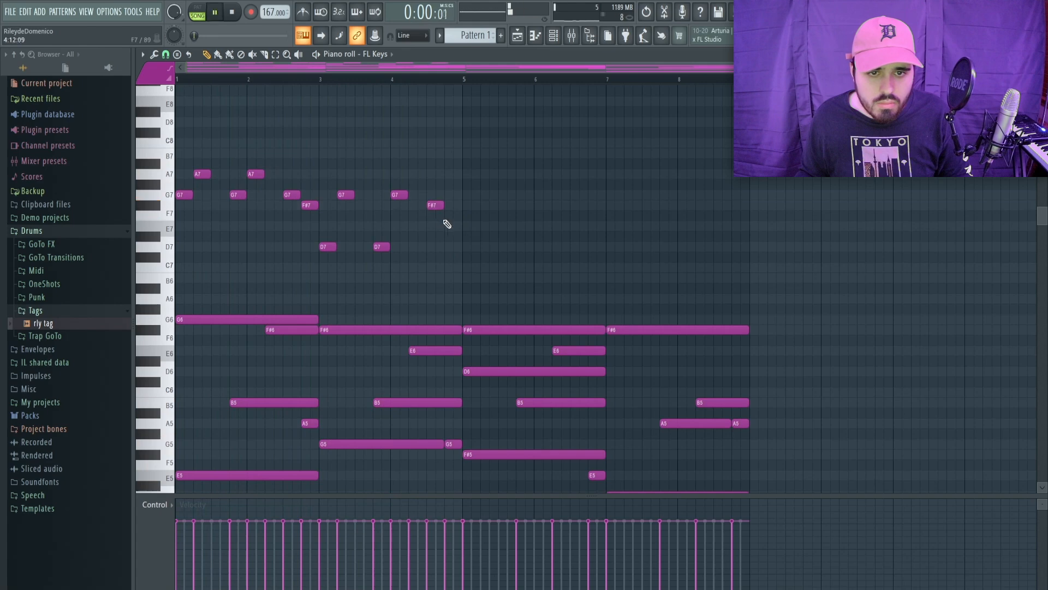
Step: Finish bar 4 of the melody with G7 at step 9 and F#7 at step 13, checking the pitches in playback
key(space)
drag(436, 204, 435, 163)
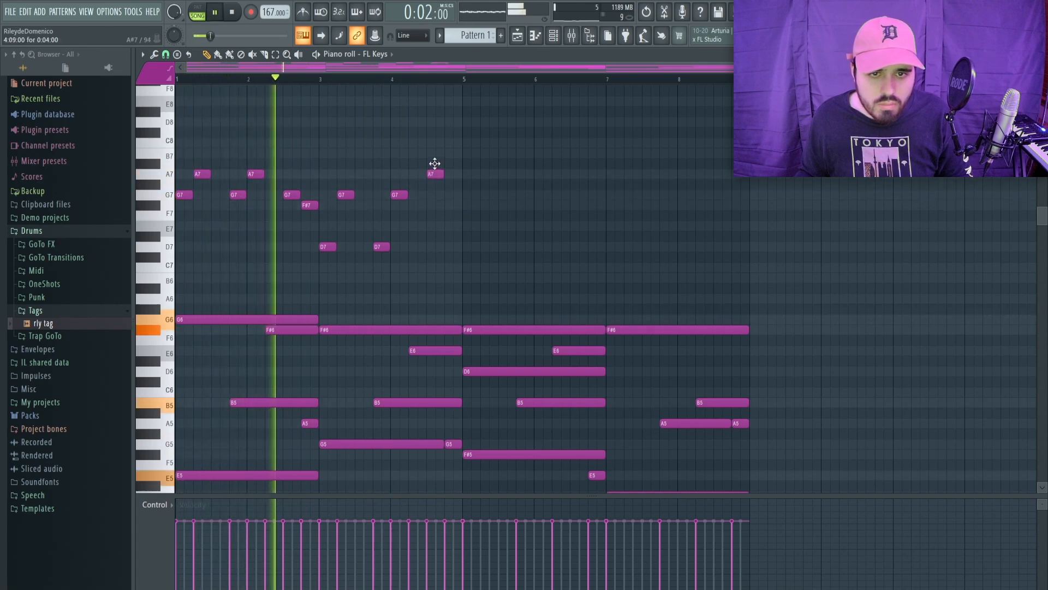
click(445, 194)
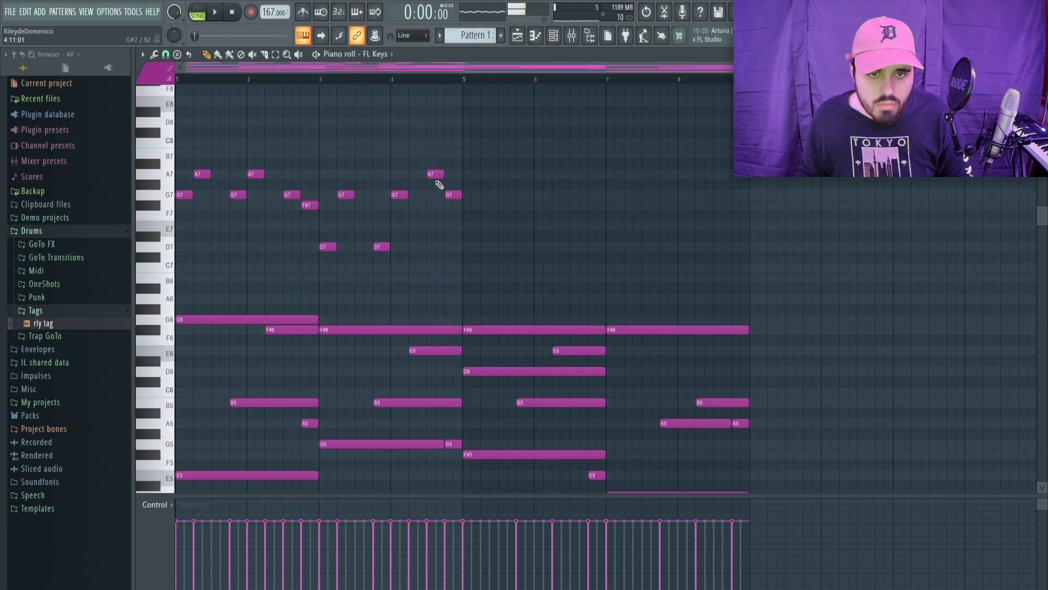
drag(450, 195, 451, 205)
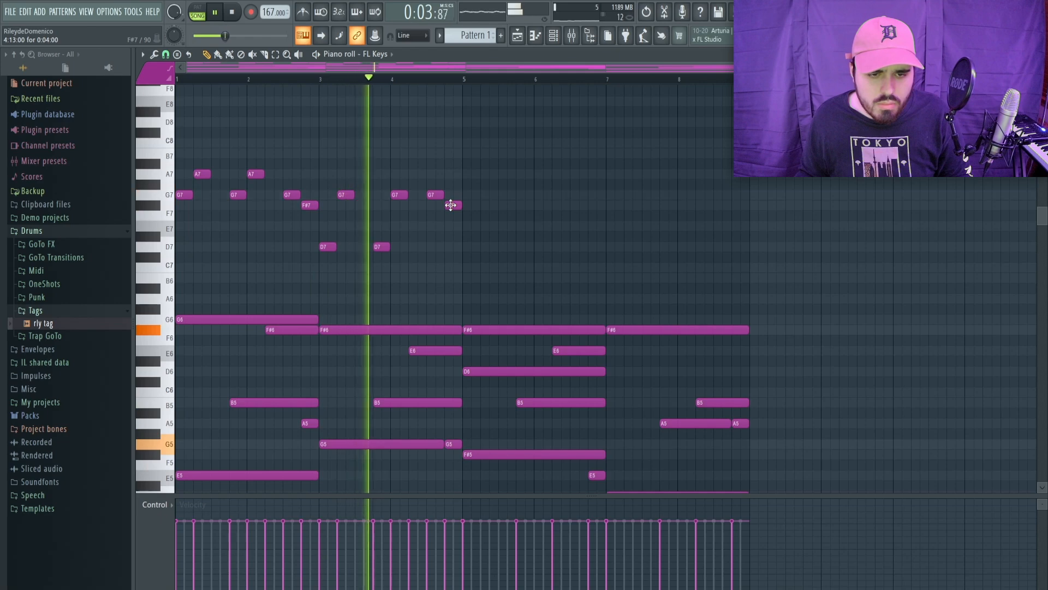
scroll(453, 208, down, 1)
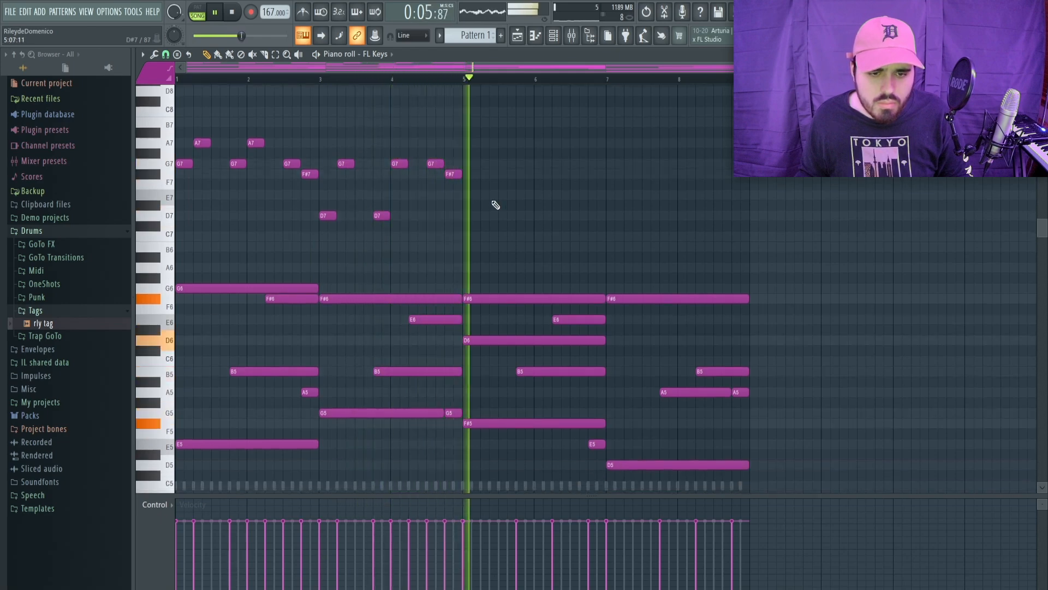
Step: Duplicate the four-bar melody from bars 1–4 into bars 5–8 and listen to it against the chords
drag(505, 107, 179, 233)
key(ctrl+b)
scroll(562, 265, up, 2)
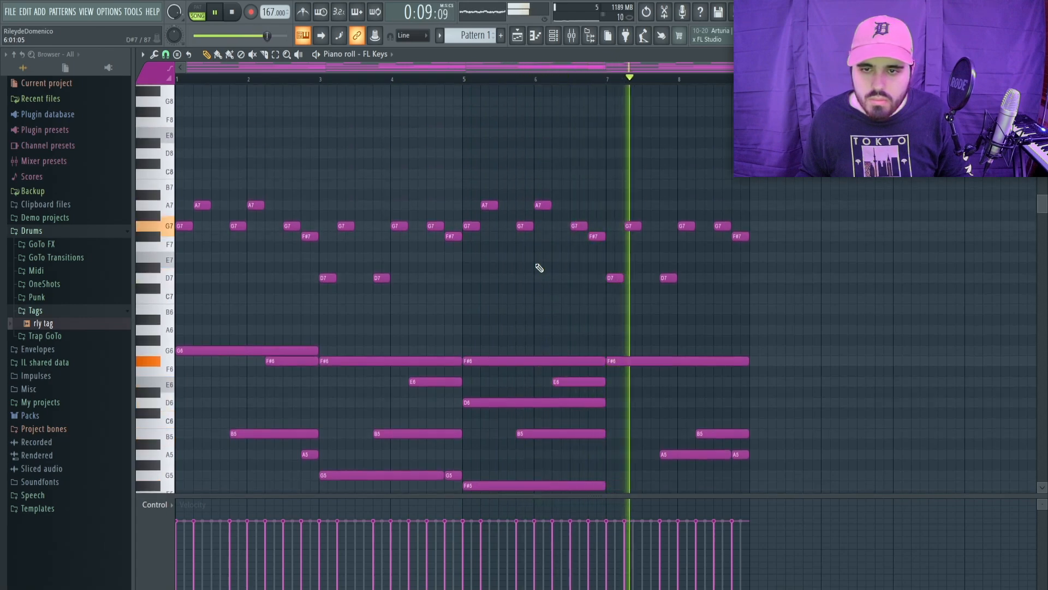
scroll(540, 267, down, 5)
scroll(540, 267, up, 4)
key(space)
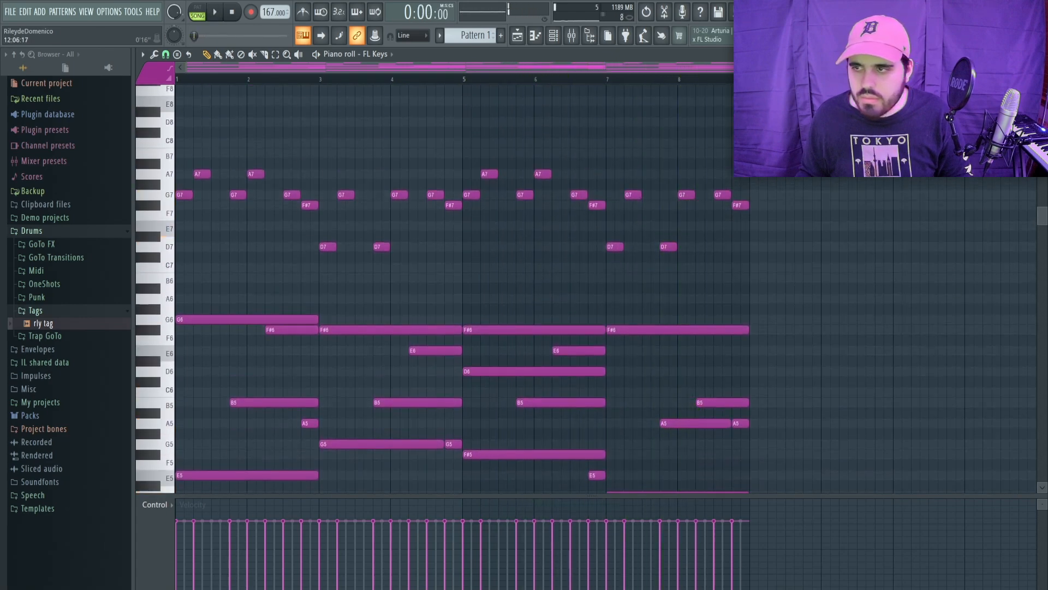
Step: Review the full eight-bar arrangement of chords and bass, and highlight the melody notes above them
ctrl+scroll(545, 275, down, 4)
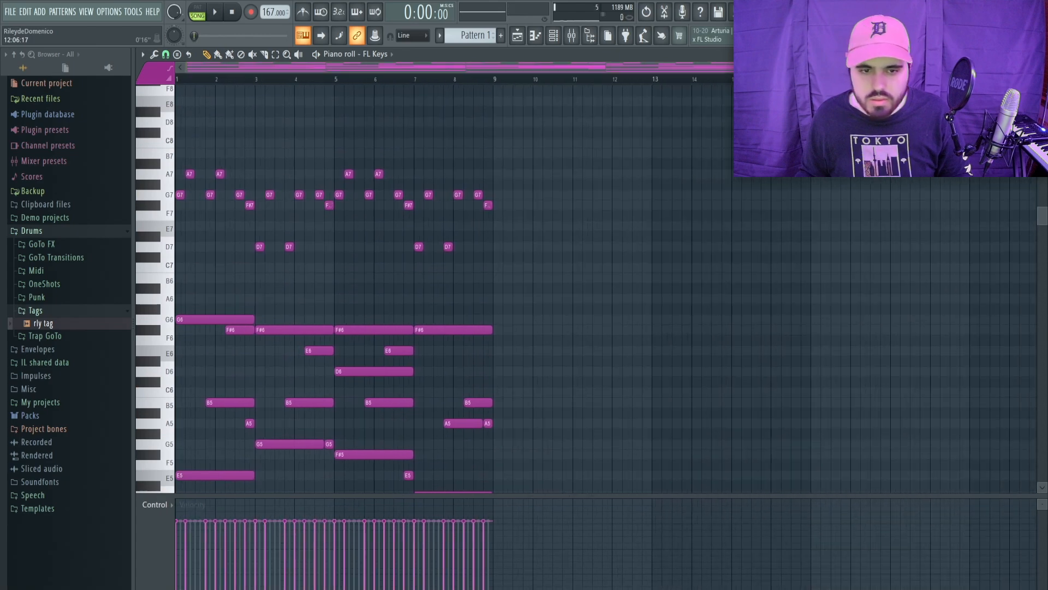
scroll(544, 275, down, 1)
scroll(545, 275, down, 5)
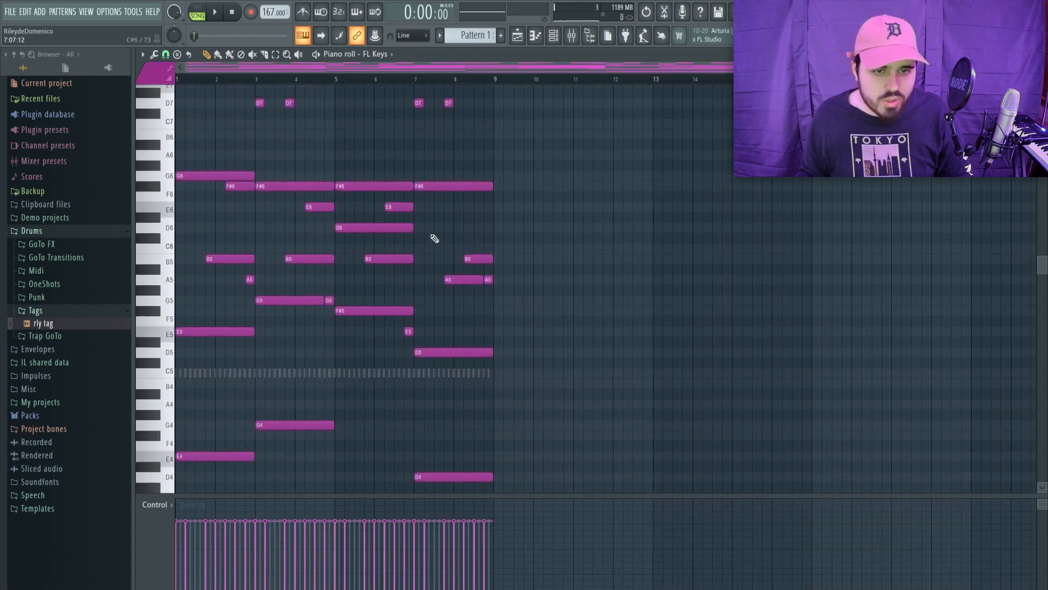
scroll(295, 317, up, 3)
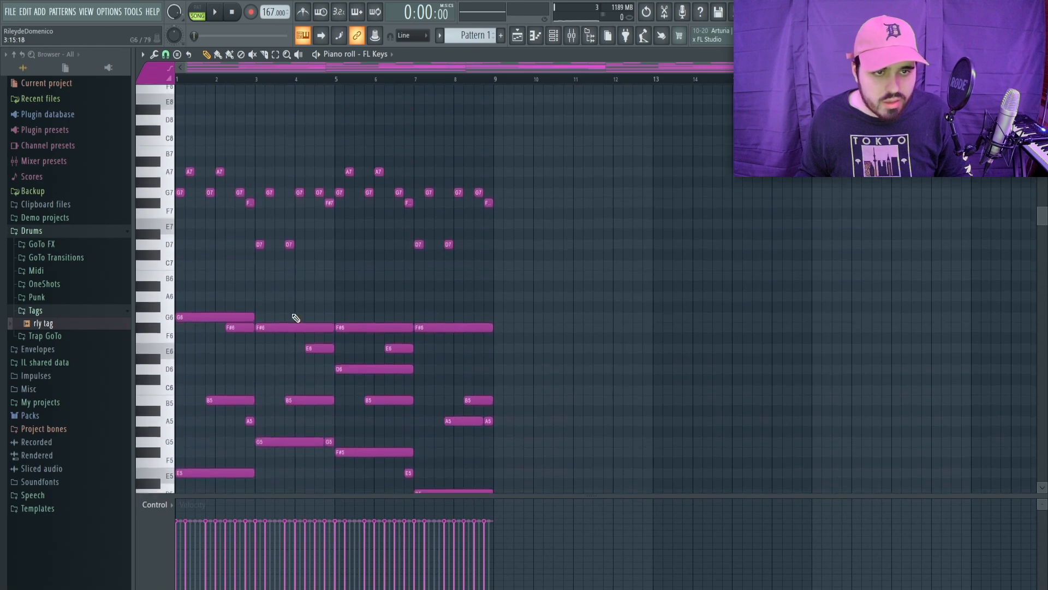
ctrl+drag(596, 133, 175, 283)
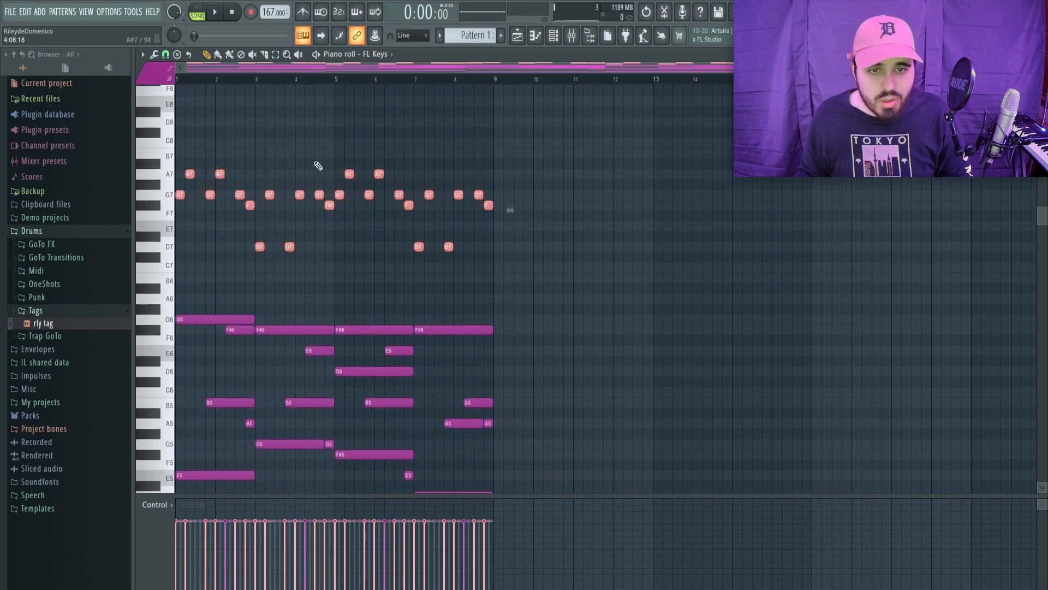
click(437, 139)
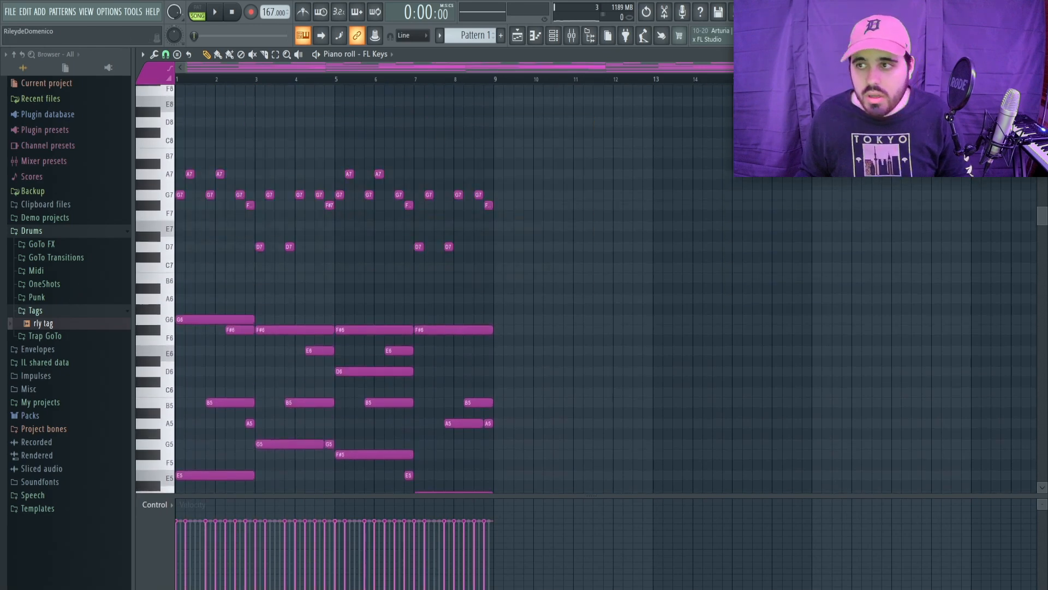
Step: Close the piano roll and replace the FL Keys instrument with ElectraX
key(Escape)
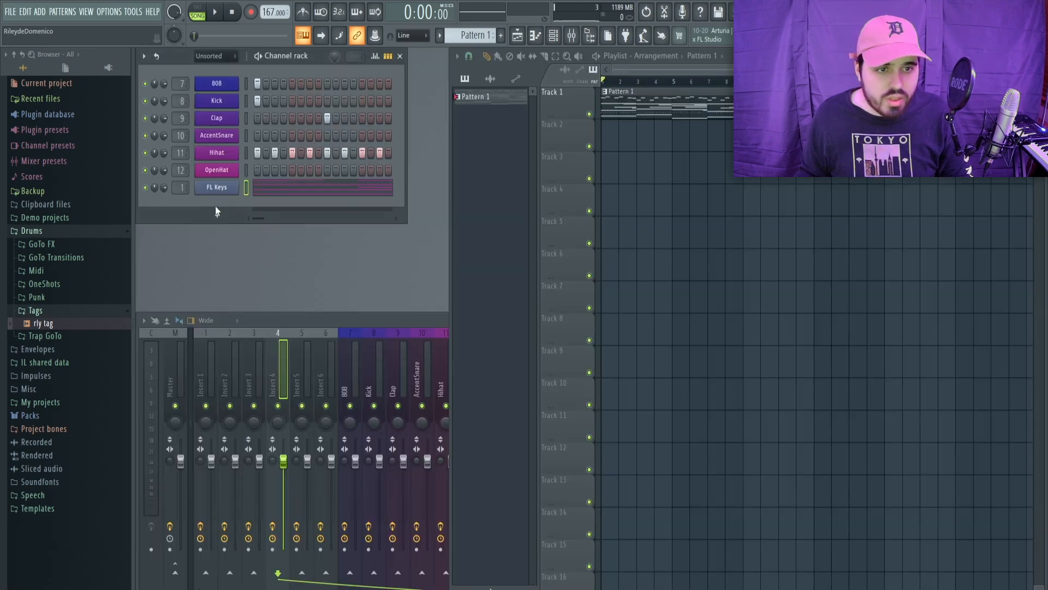
right_click(235, 187)
mouse_move(270, 277)
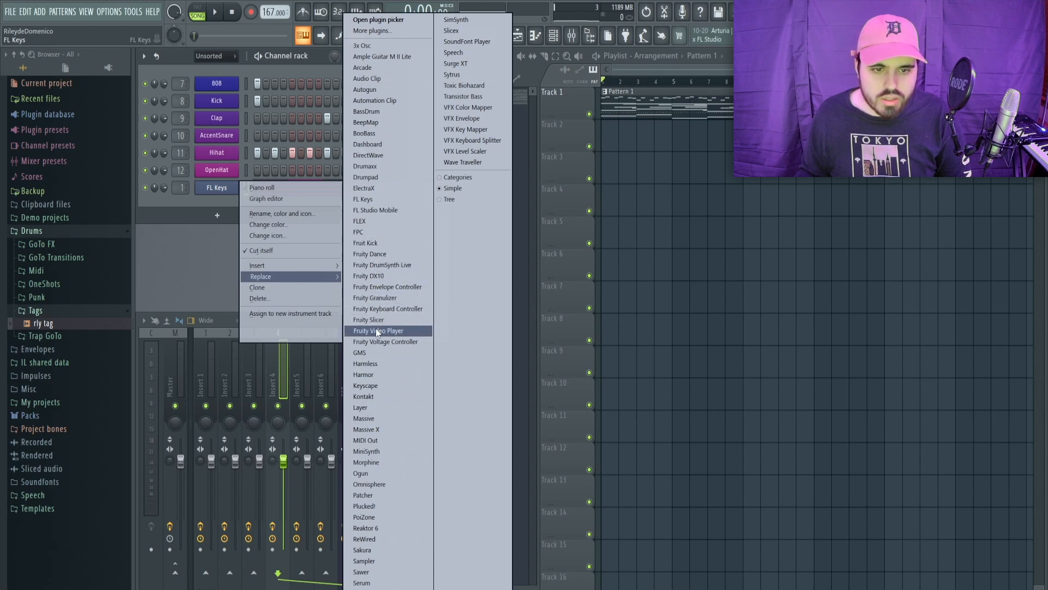
click(370, 188)
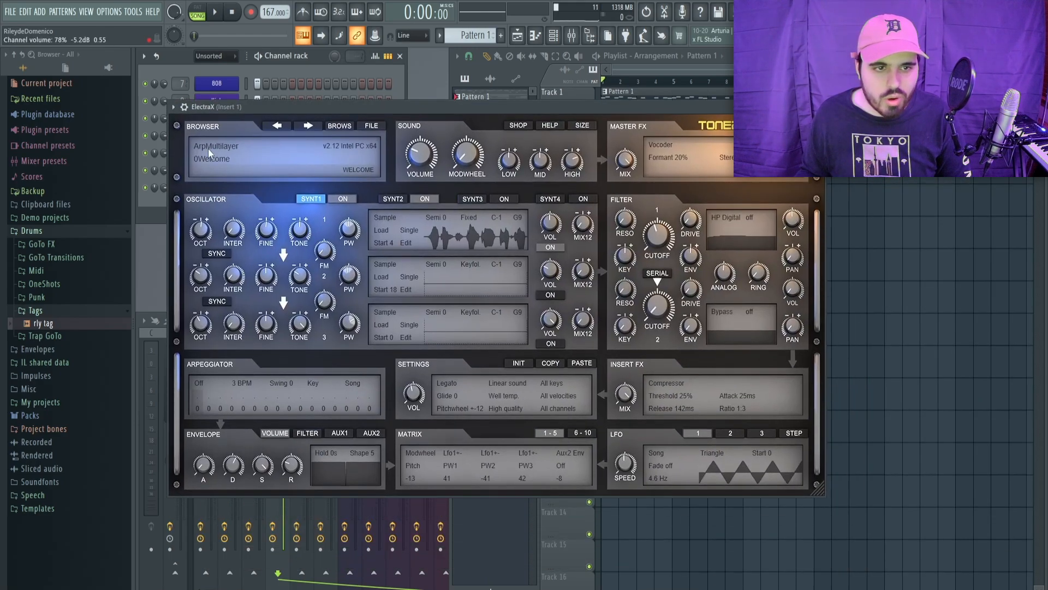
Step: Load the WavSupply KC Supreme Aventador bank in ElectraX and select the KEY - XO TOUR patch
click(208, 148)
click(775, 403)
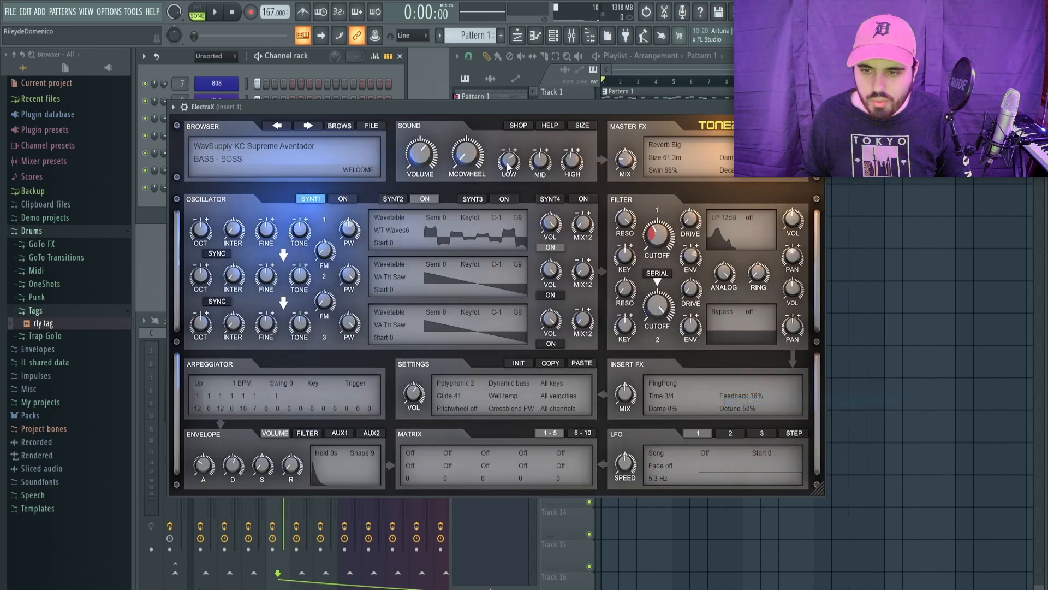
click(343, 126)
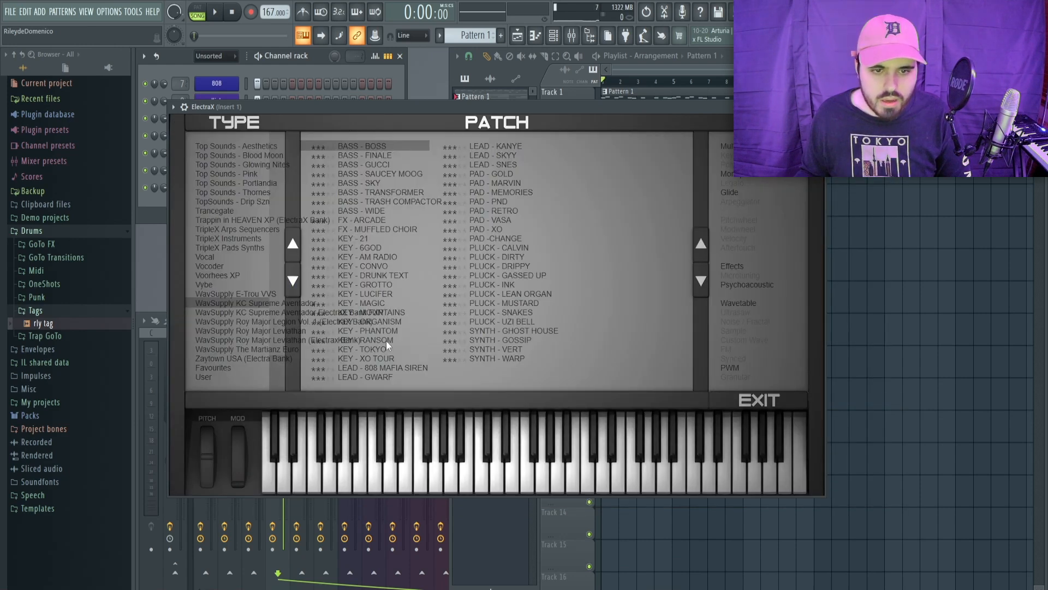
click(362, 358)
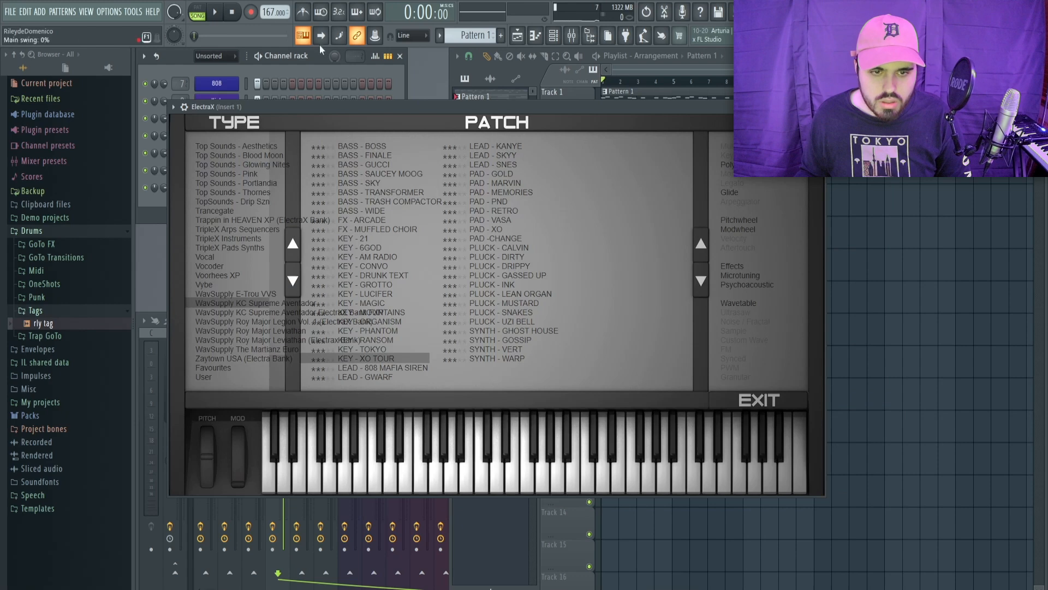
Step: Audition the neighbouring key patches such as KEY - TOKYO and KEY - PHANTOM during playback, and select PLUCK - CALVIN
click(701, 248)
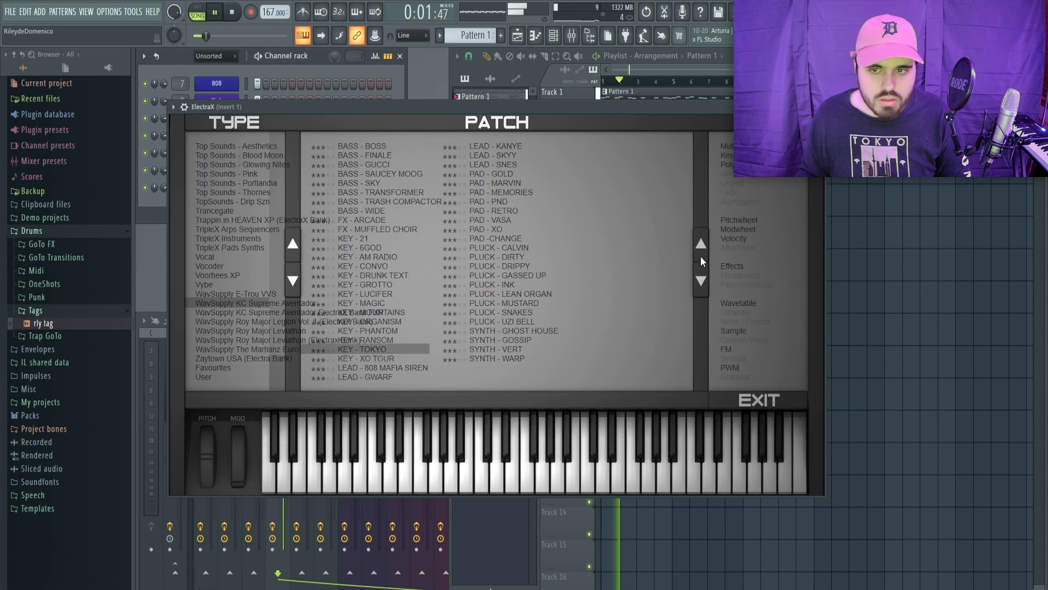
click(701, 250)
click(700, 248)
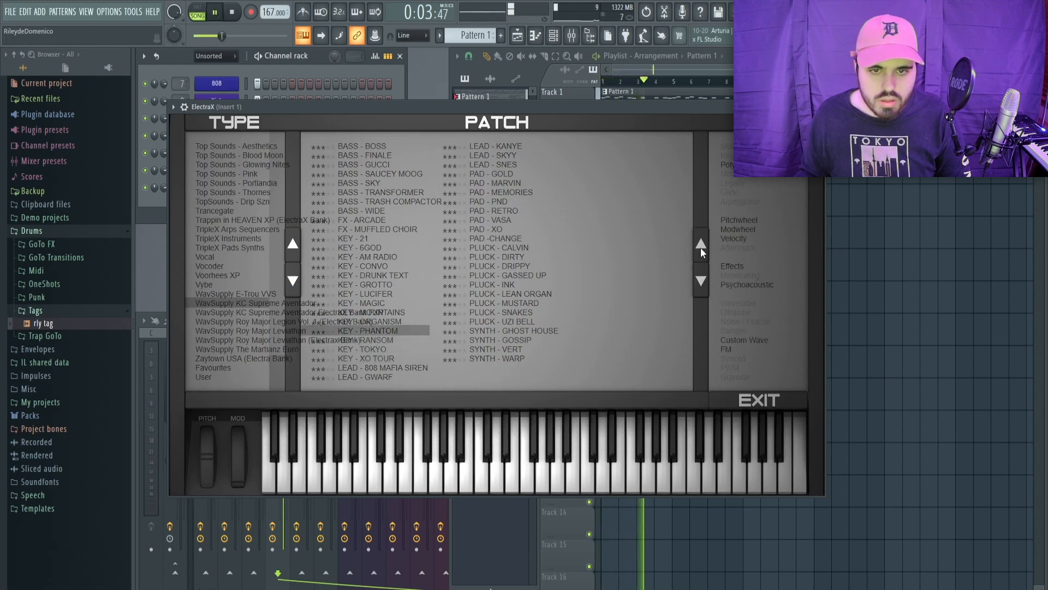
click(701, 248)
click(572, 246)
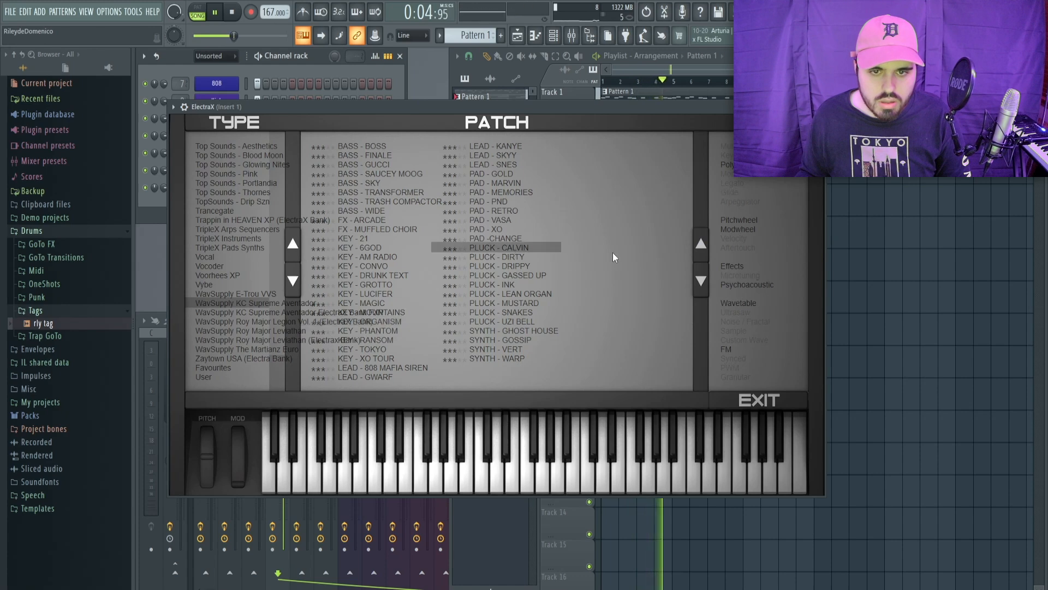
Step: Audition the following pluck patches during playback, including PLUCK - DRIPPY and PLUCK - LEAN ORGAN
click(705, 279)
click(704, 280)
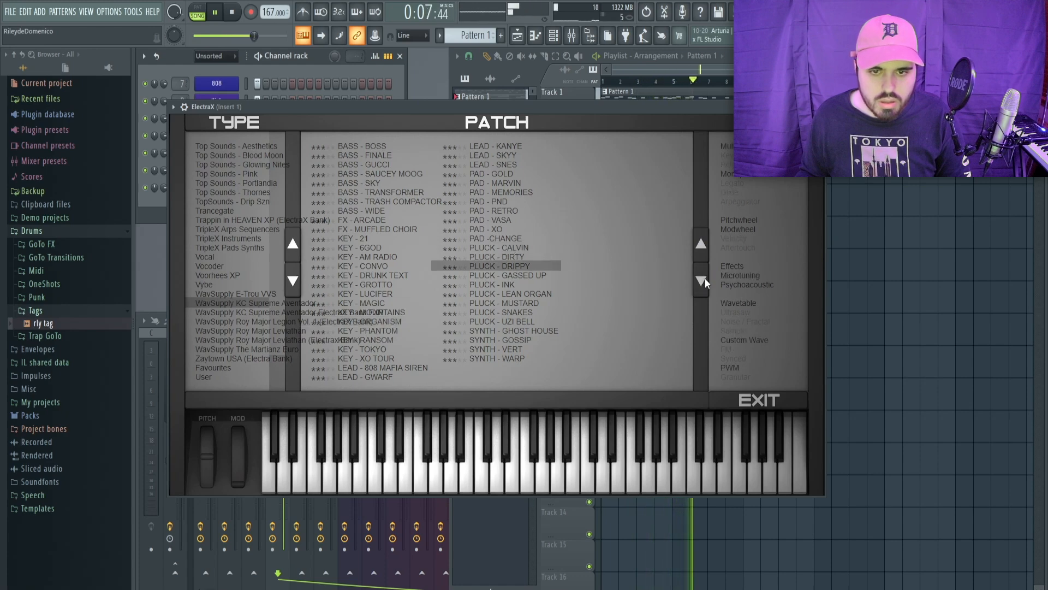
click(705, 280)
click(704, 280)
click(704, 280)
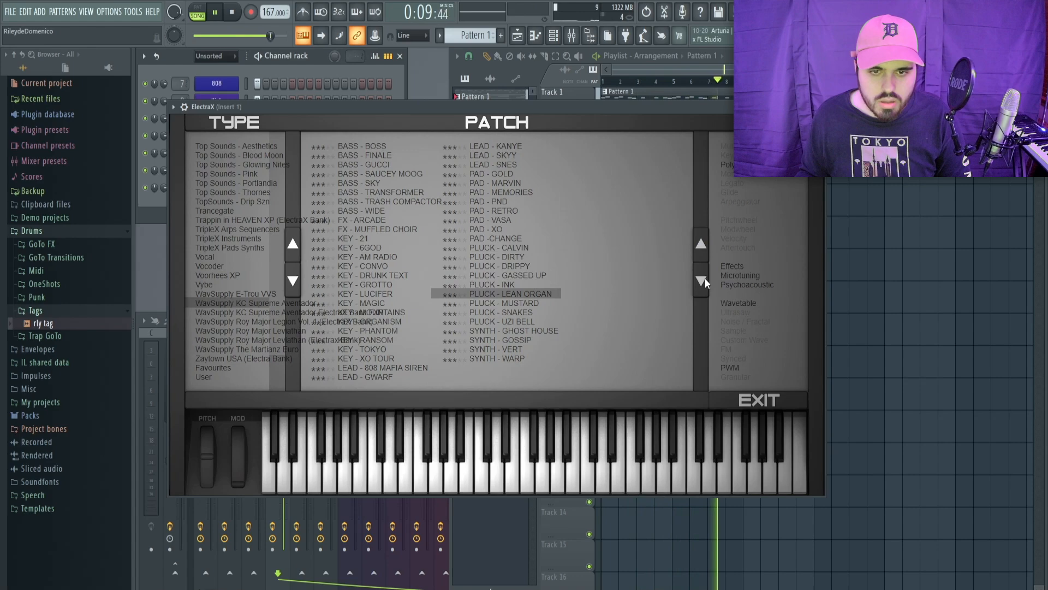
click(705, 279)
click(704, 280)
click(705, 280)
Step: Exit the patch browser, stop playback and try switching to the DJ Shawdi P - #New Wave (ElectraX) bank
click(775, 404)
click(260, 145)
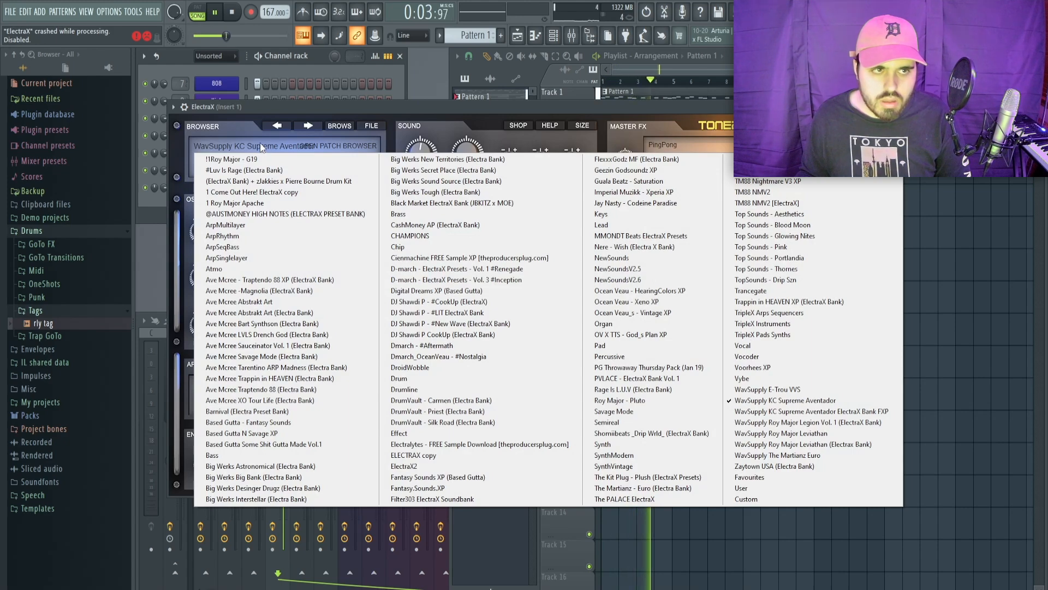
key(space)
click(239, 146)
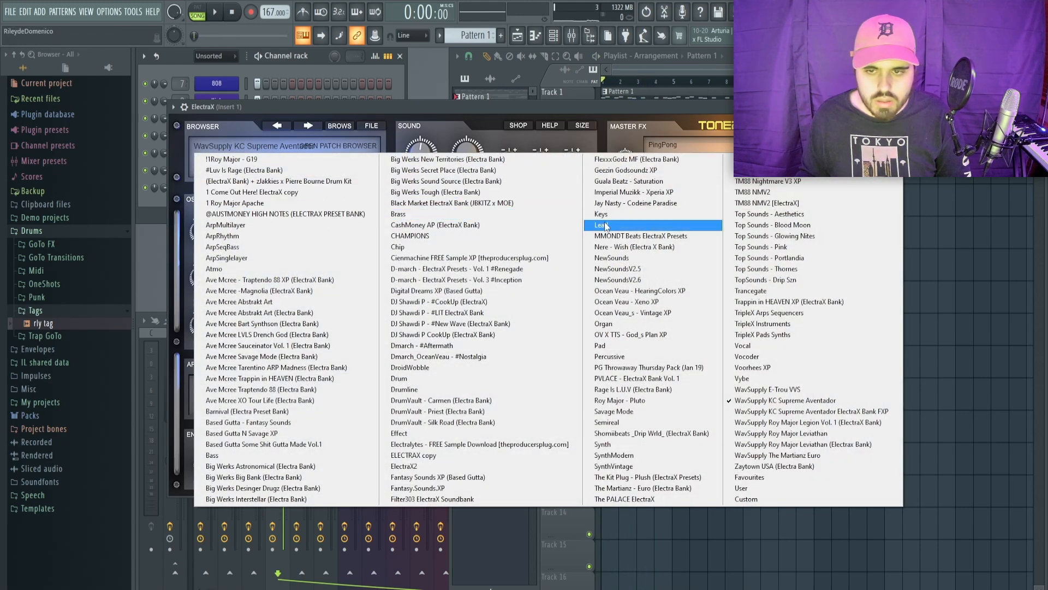
click(446, 326)
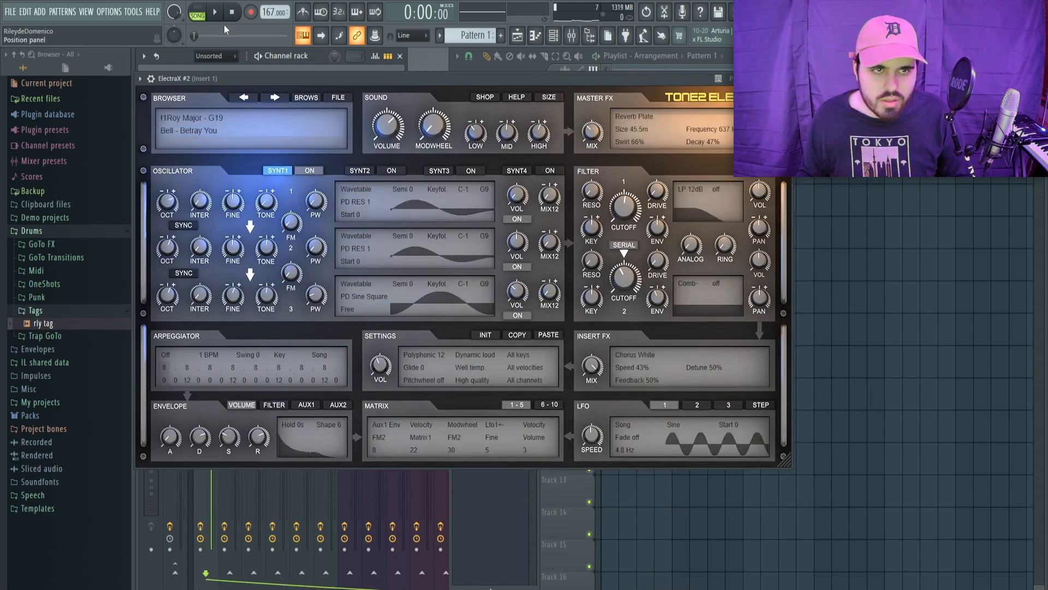
Step: Load the Harp - Cathedral patch from the !!Roy Major - G19 bank in ElectraX #2, preview it and close the plugin
click(301, 99)
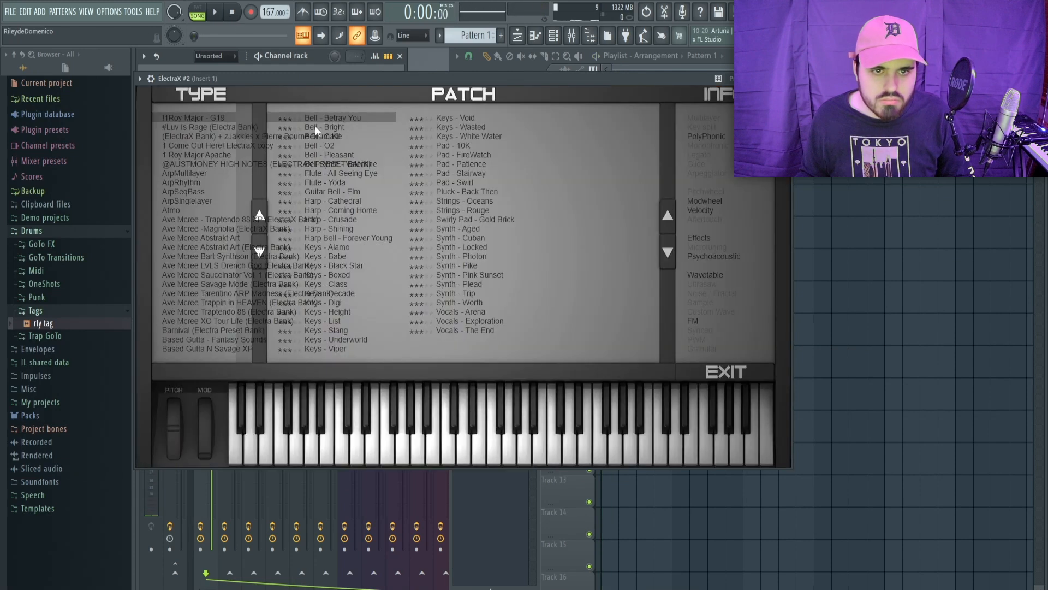
click(327, 201)
key(space)
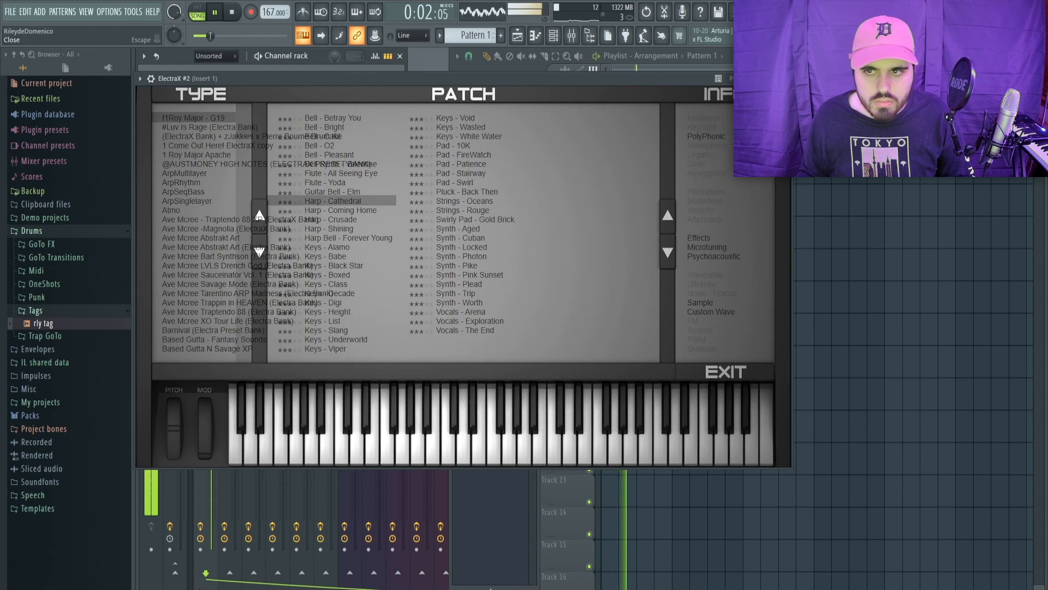
click(784, 78)
key(space)
Step: Clone the ElectraX #2 channel and close the new instance's plugin window
right_click(234, 187)
click(265, 293)
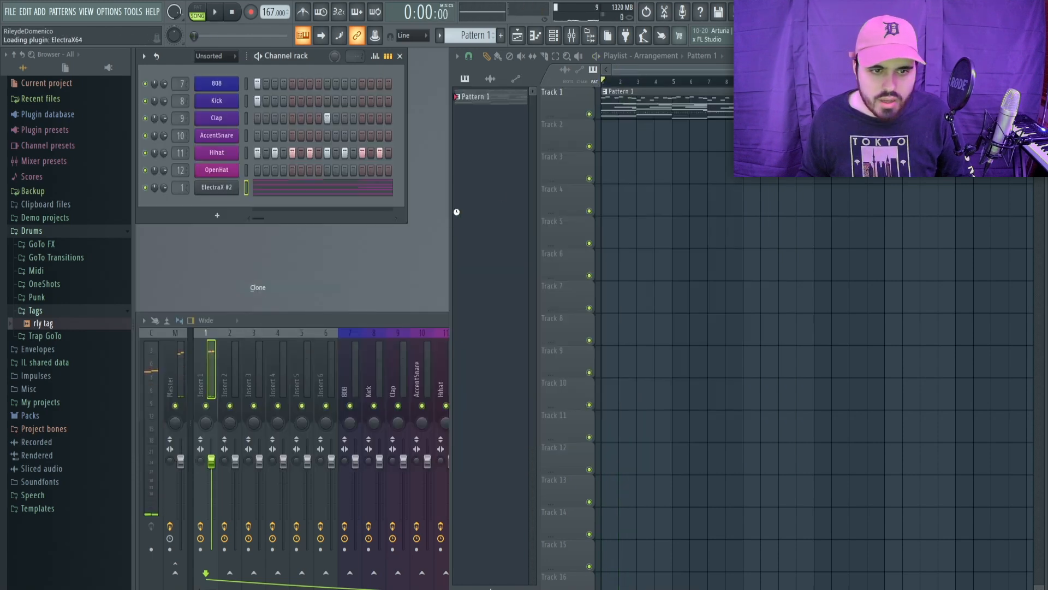
click(800, 94)
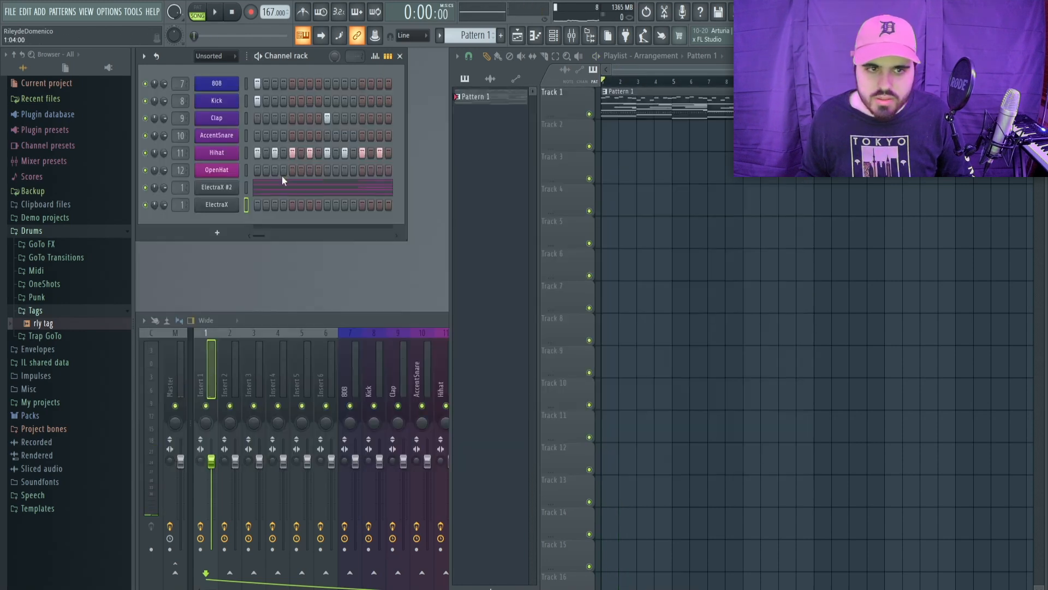
Step: Move the melody notes from ElectraX #2 into the cloned ElectraX channel, leaving the chords behind, and close the piano roll
click(251, 189)
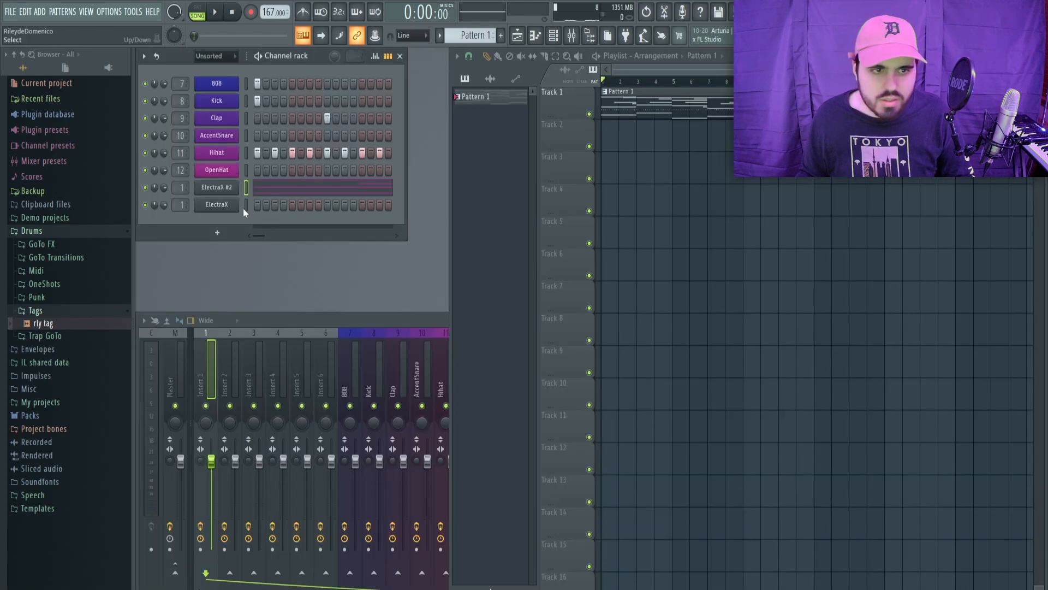
right_click(237, 205)
click(259, 208)
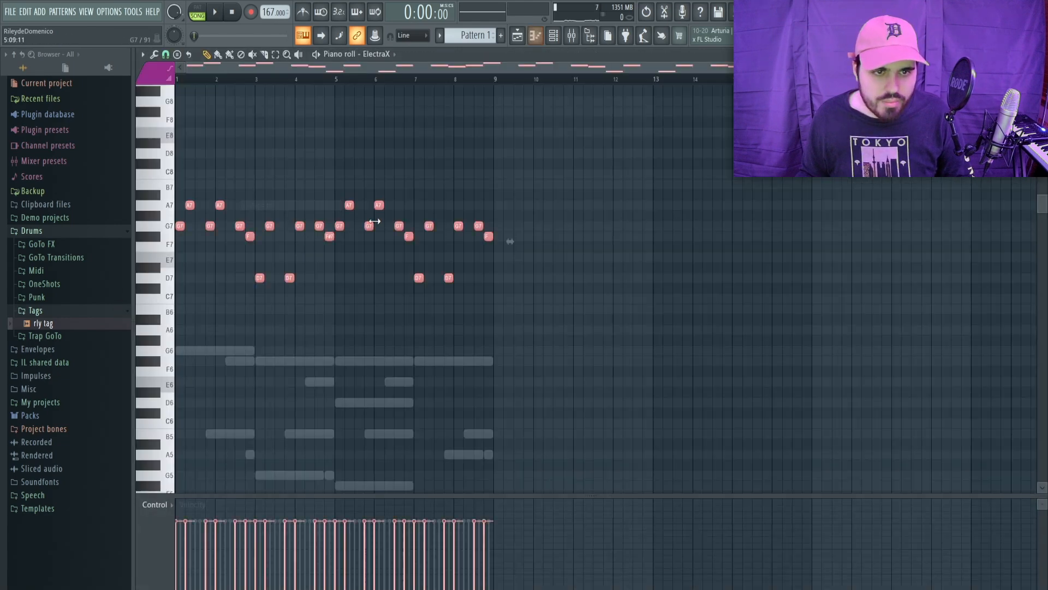
key(space)
key(space)
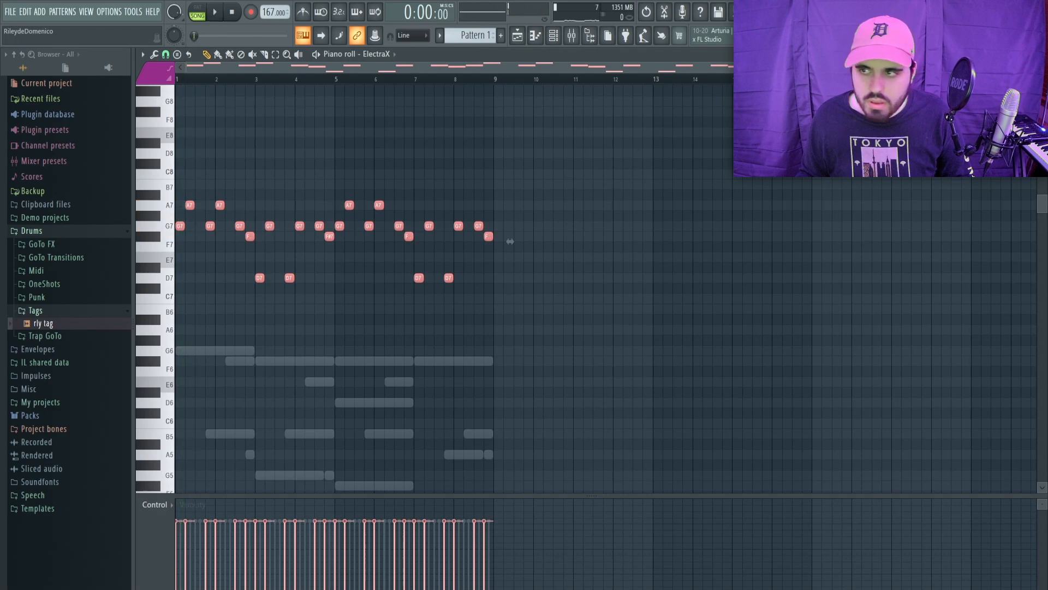
click(1040, 54)
Step: Preview the cloned melody channel in solo, restore the other channels and route it to mixer track 2
right_click(144, 205)
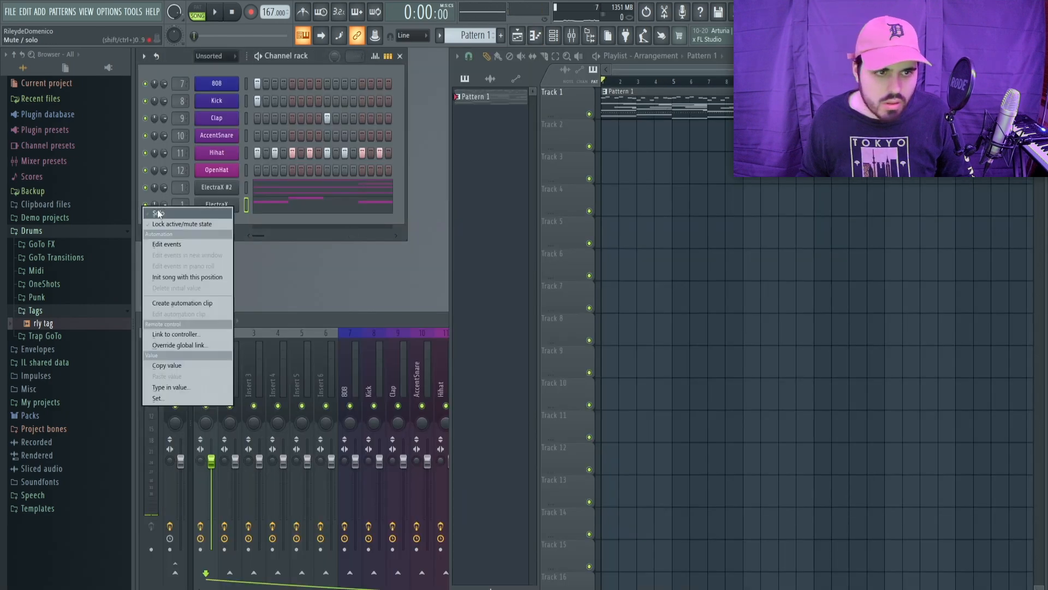
click(152, 213)
key(space)
key(space)
right_click(145, 207)
click(172, 215)
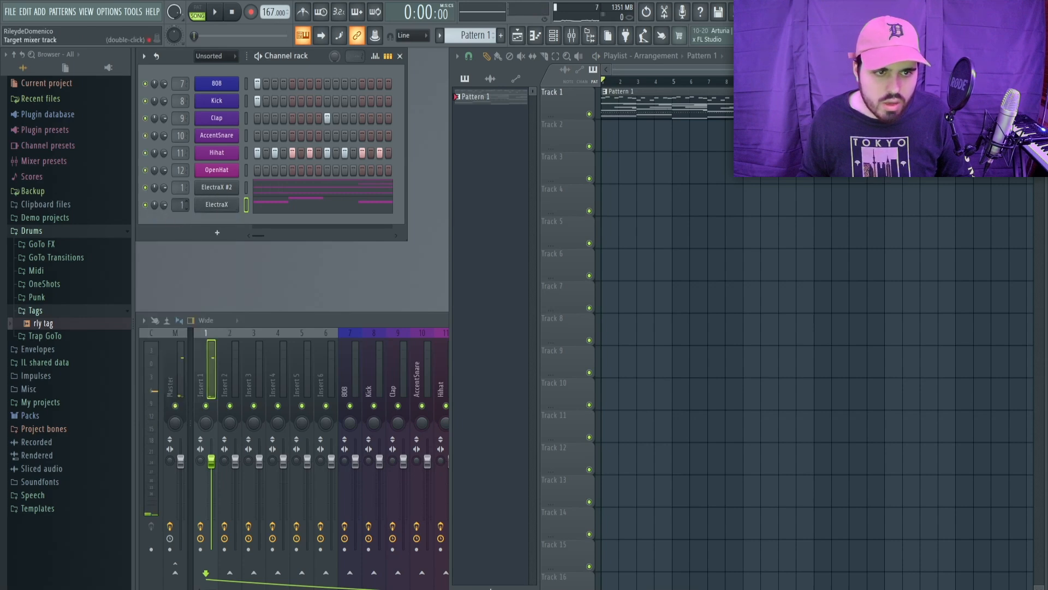
drag(181, 206, 181, 200)
Step: Solo the ElectraX #2 chord channel and listen to its notes in the piano roll
right_click(145, 190)
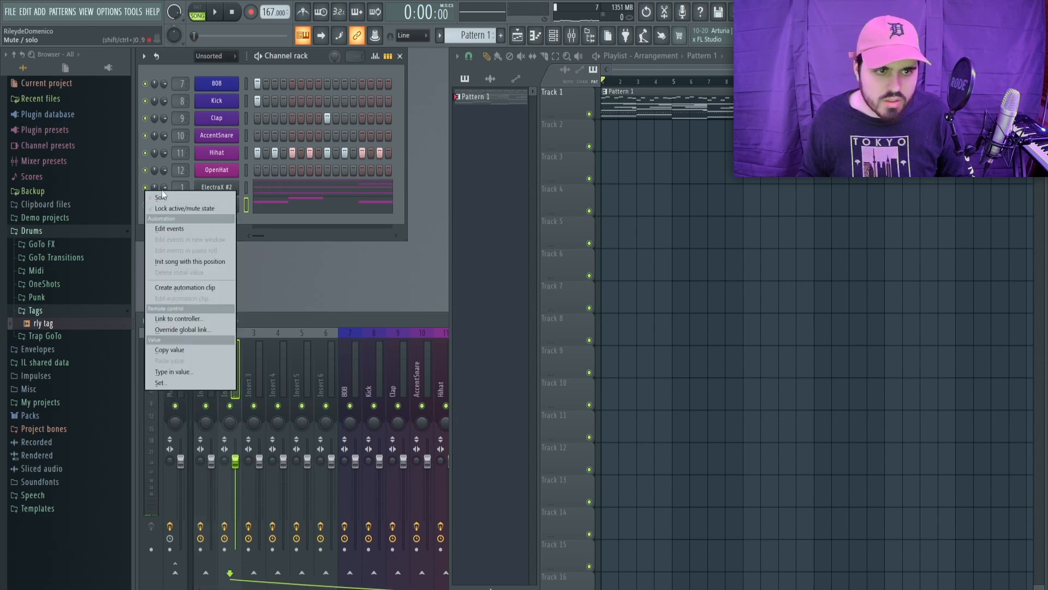
click(164, 196)
key(space)
click(263, 187)
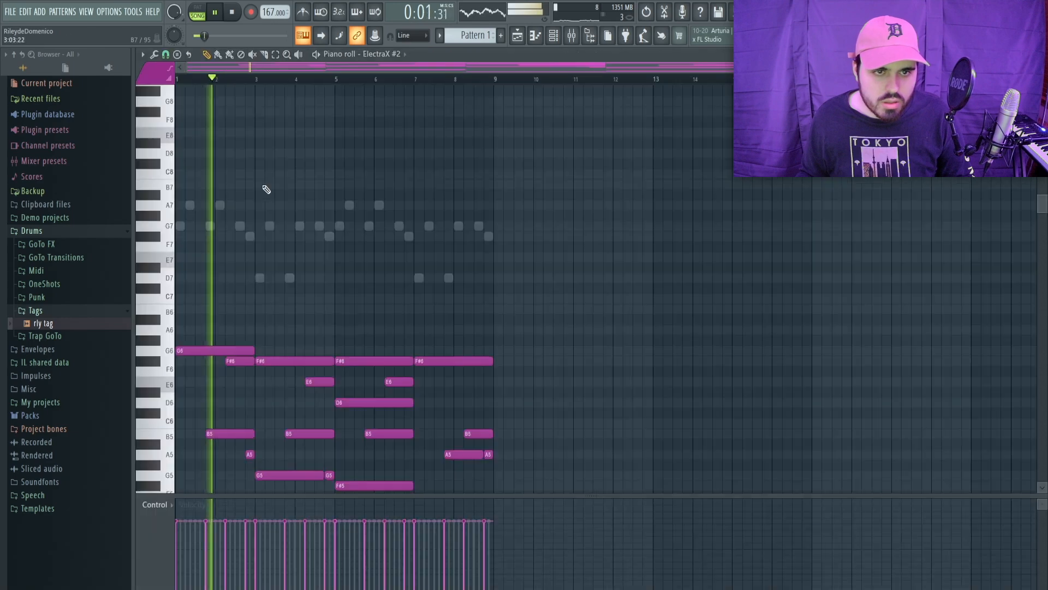
scroll(278, 257, down, 3)
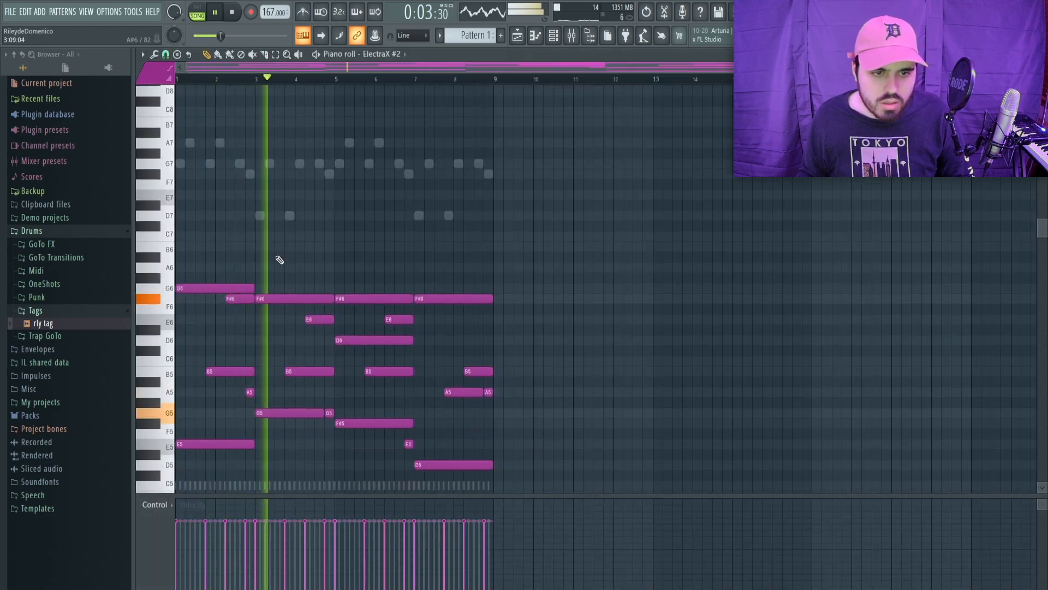
key(space)
Step: Return to the channel rack and clone the ElectraX #2 chord channel as another harp instance
key(F7)
right_click(224, 189)
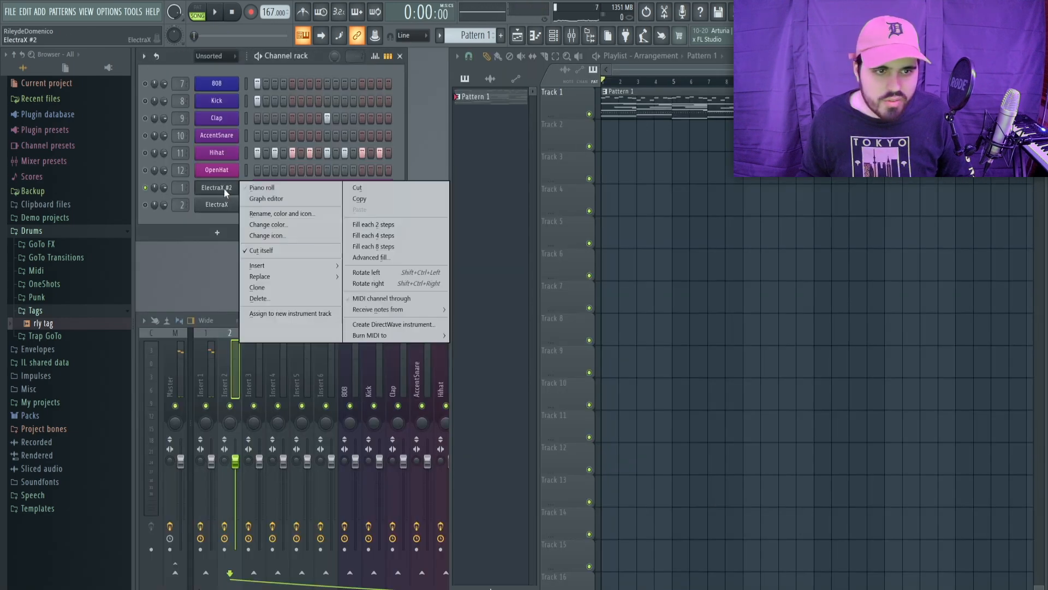
click(265, 287)
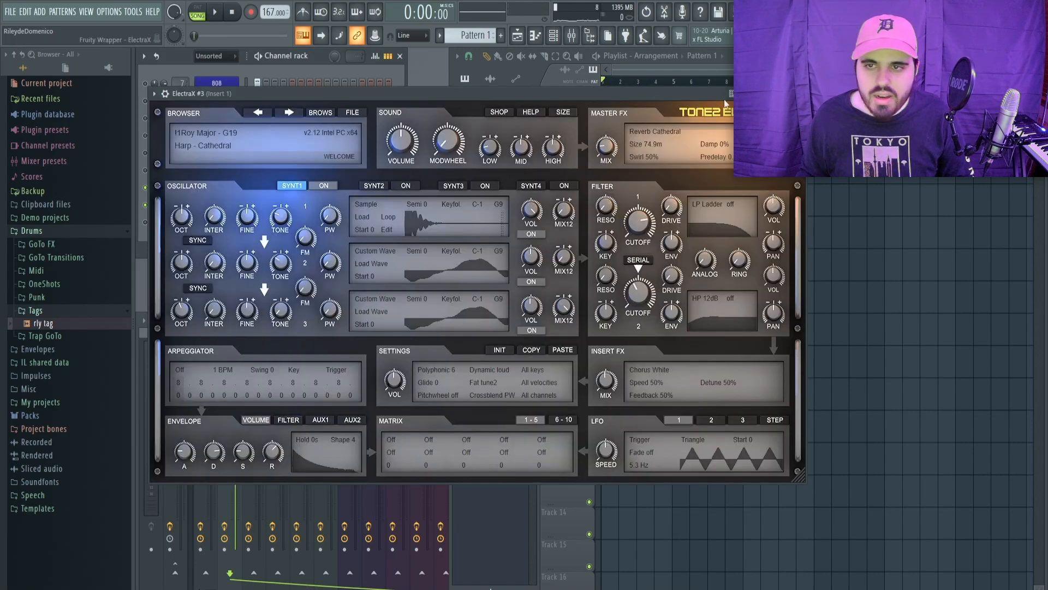
Step: Close the ElectraX #3 plugin window and route the original ElectraX channel to mixer track 3
click(799, 94)
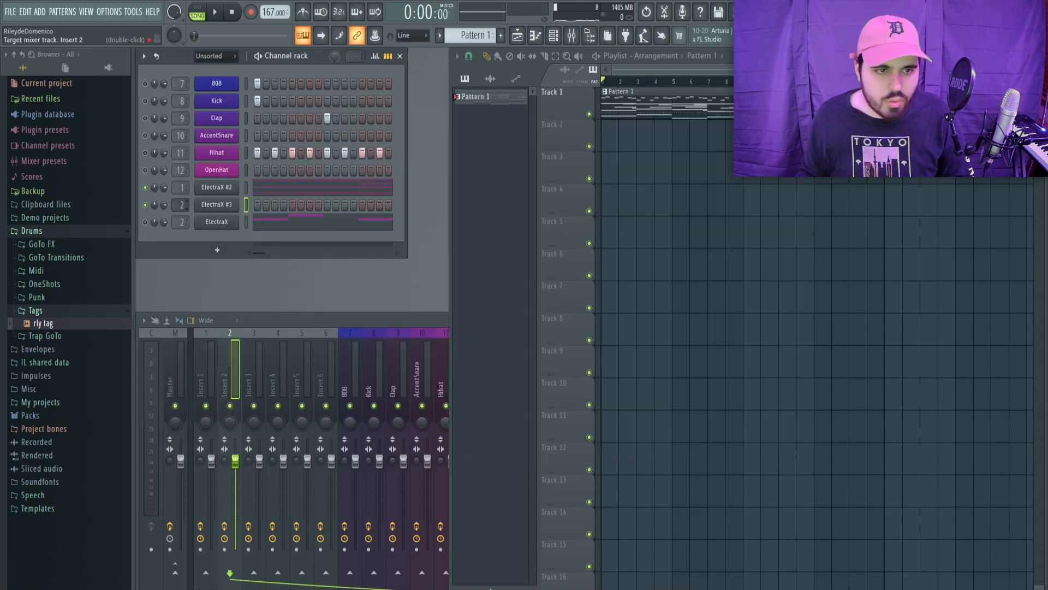
drag(181, 205, 181, 218)
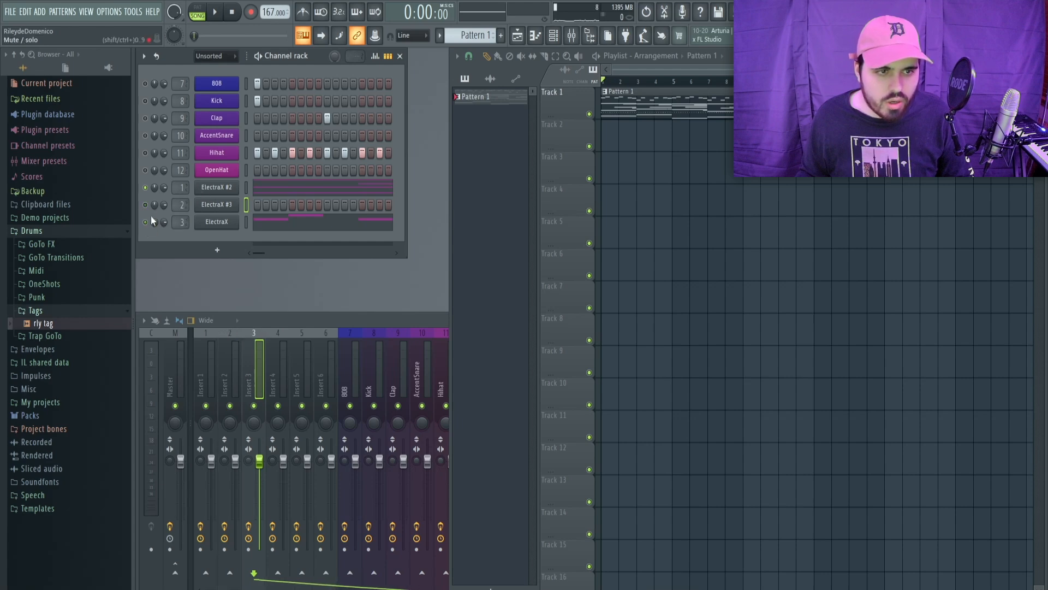
Step: During playback, audition bell patches from Bell - Betray You onward on ElectraX #2 and settle on Bell - Pleasant
click(216, 188)
click(310, 129)
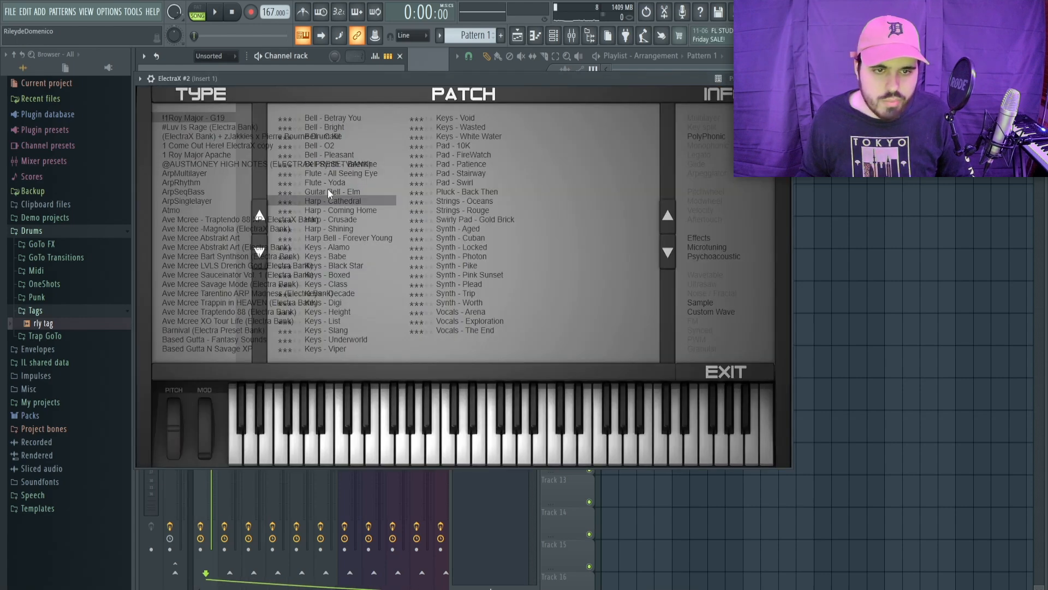
click(347, 120)
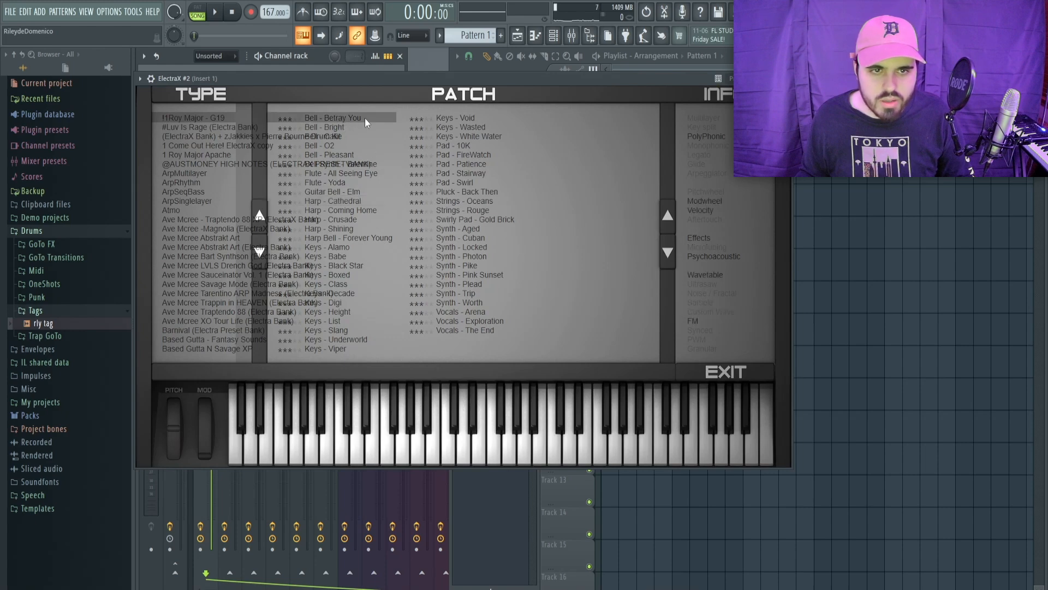
click(217, 13)
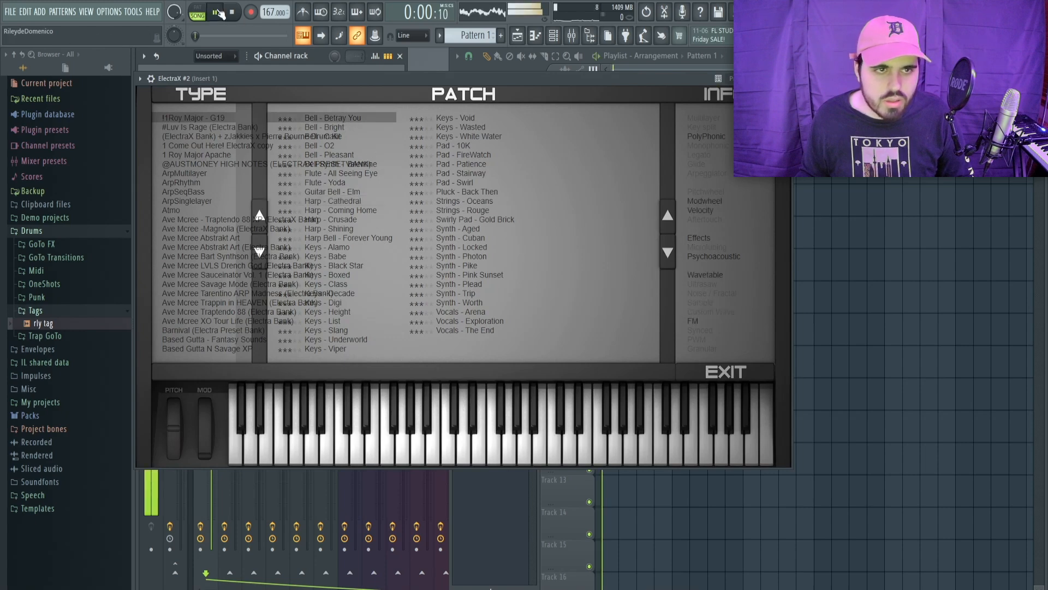
click(673, 251)
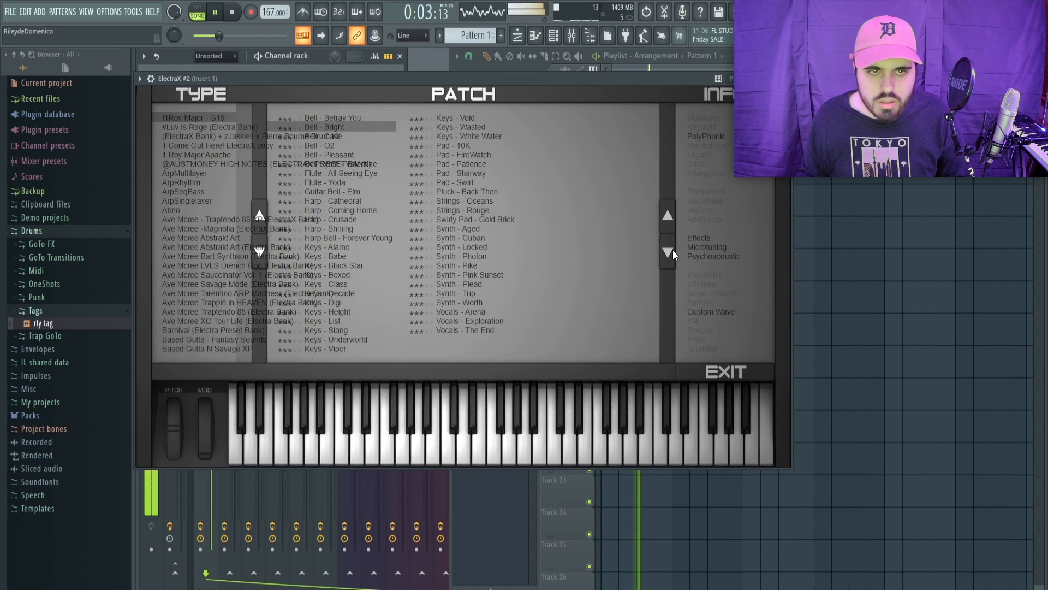
click(672, 250)
click(673, 250)
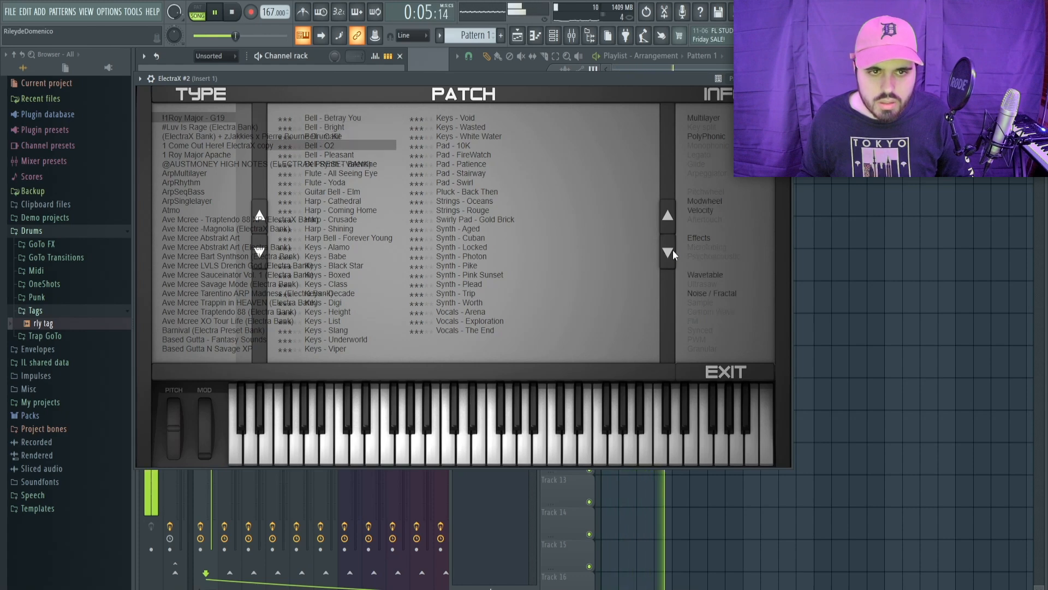
click(673, 250)
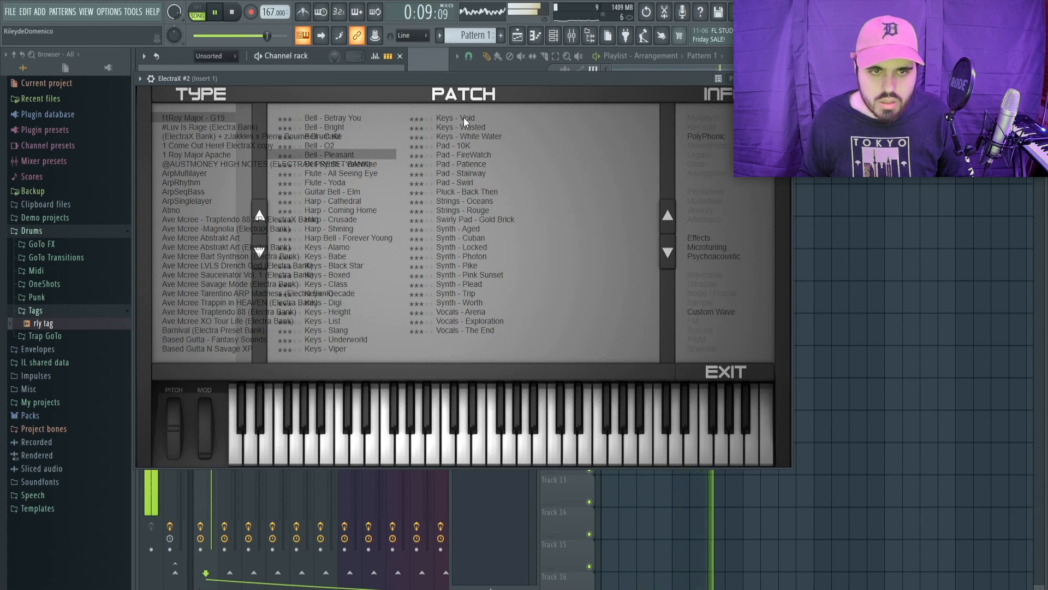
Step: Clone the ElectraX #2 bell channel and route ElectraX #4, #3 and the original ElectraX to mixer tracks 2, 3 and 4
mouse_move(413, 81)
mouse_down()
mouse_move(505, 160)
mouse_move(468, 239)
mouse_up()
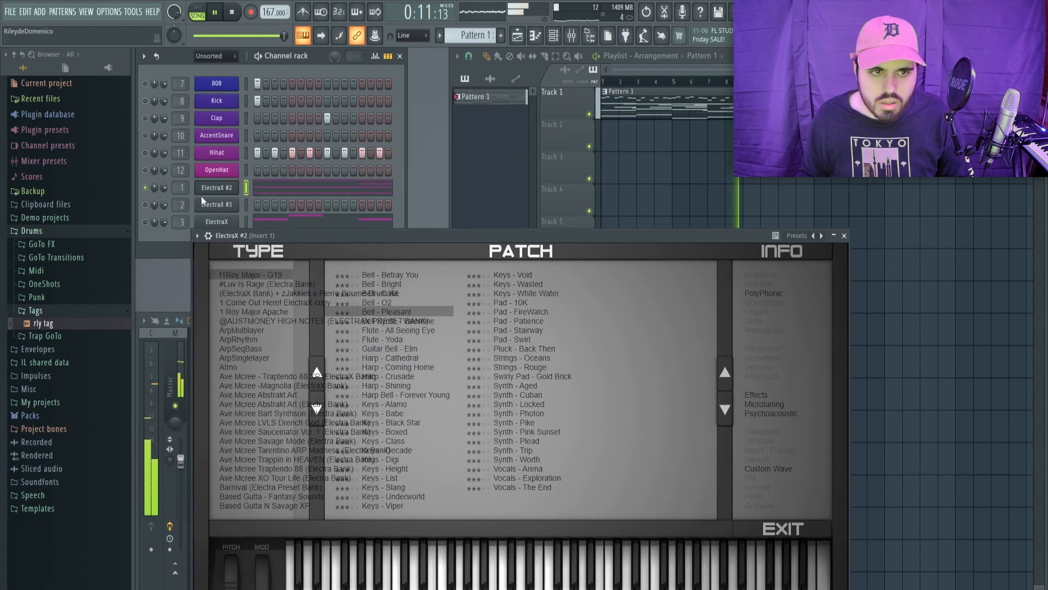
right_click(210, 190)
click(263, 289)
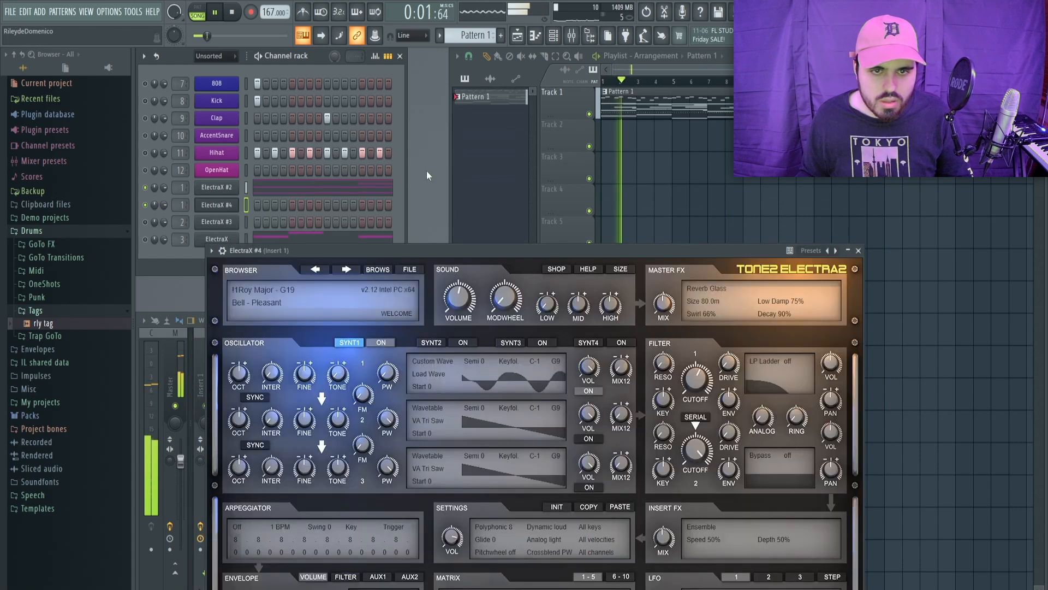
click(859, 250)
drag(183, 202, 182, 218)
drag(182, 239, 184, 230)
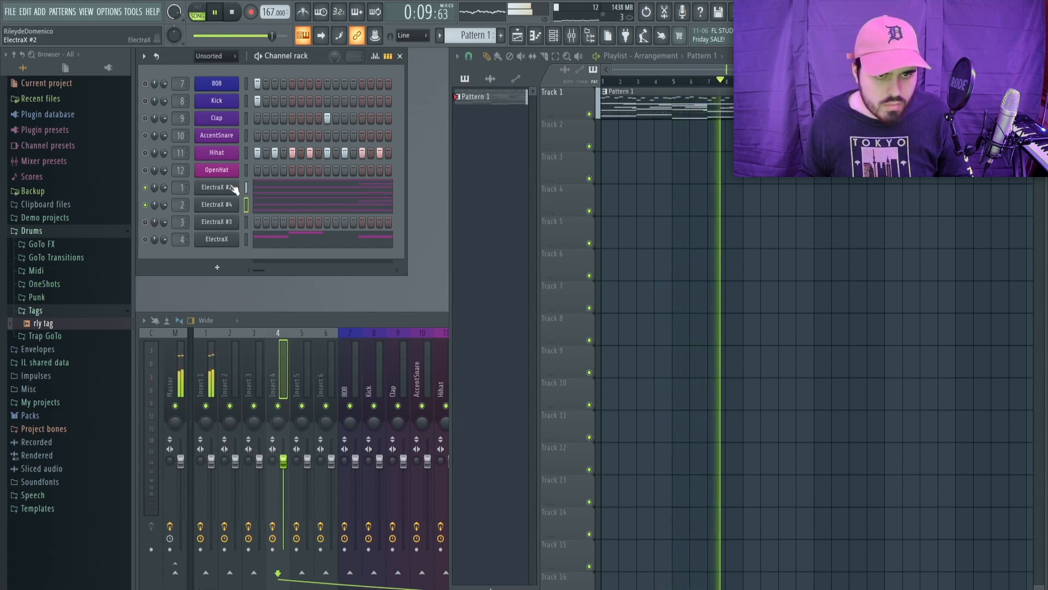
Step: Audition the Keys - Height and Keys - Alamo patches on ElectraX #2, stop playback and close its window
click(216, 187)
click(353, 253)
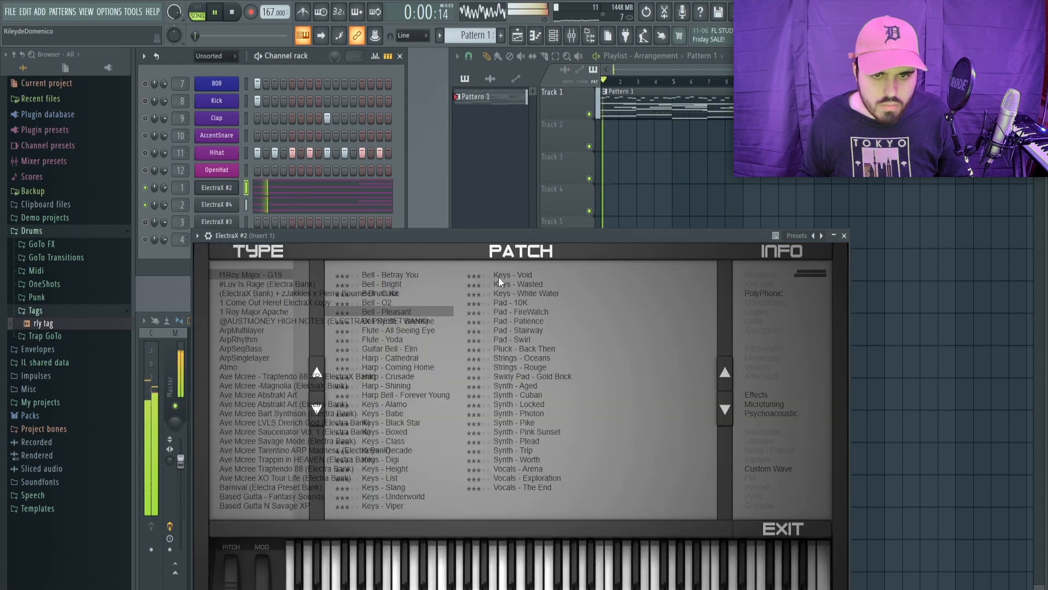
click(388, 470)
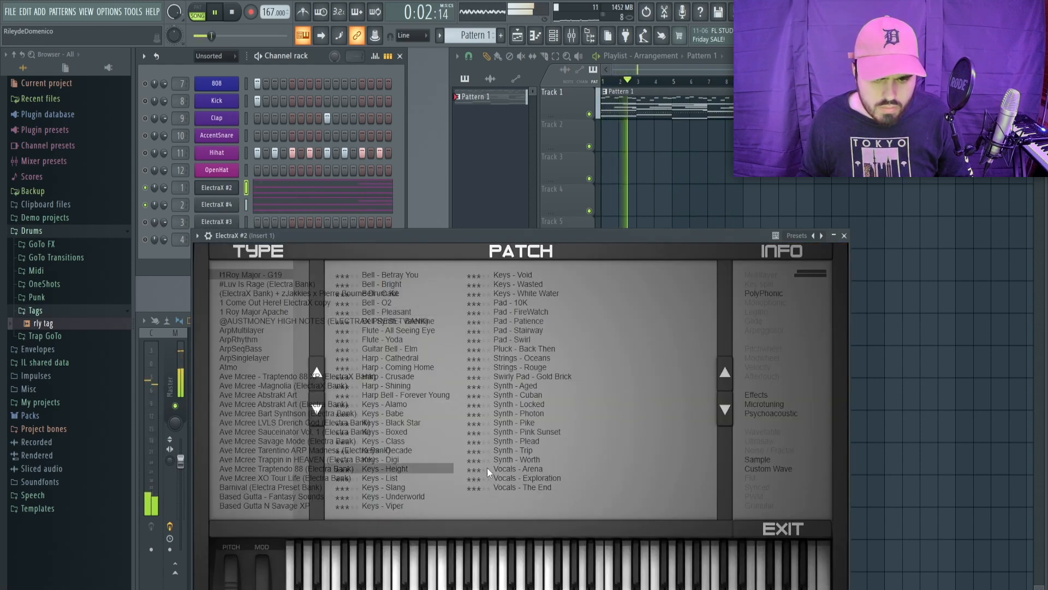
click(379, 405)
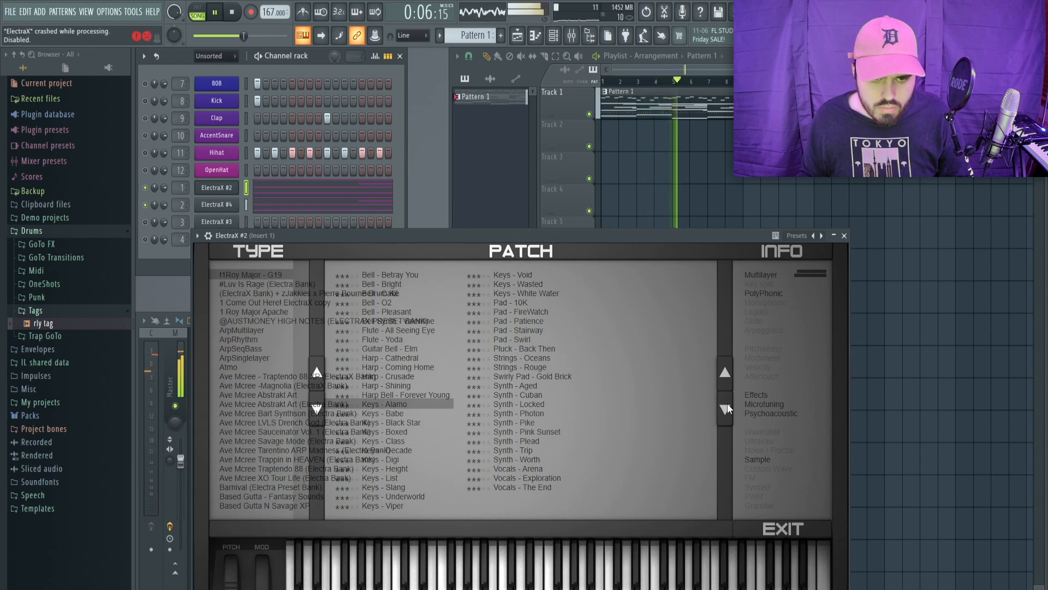
drag(393, 235, 362, 228)
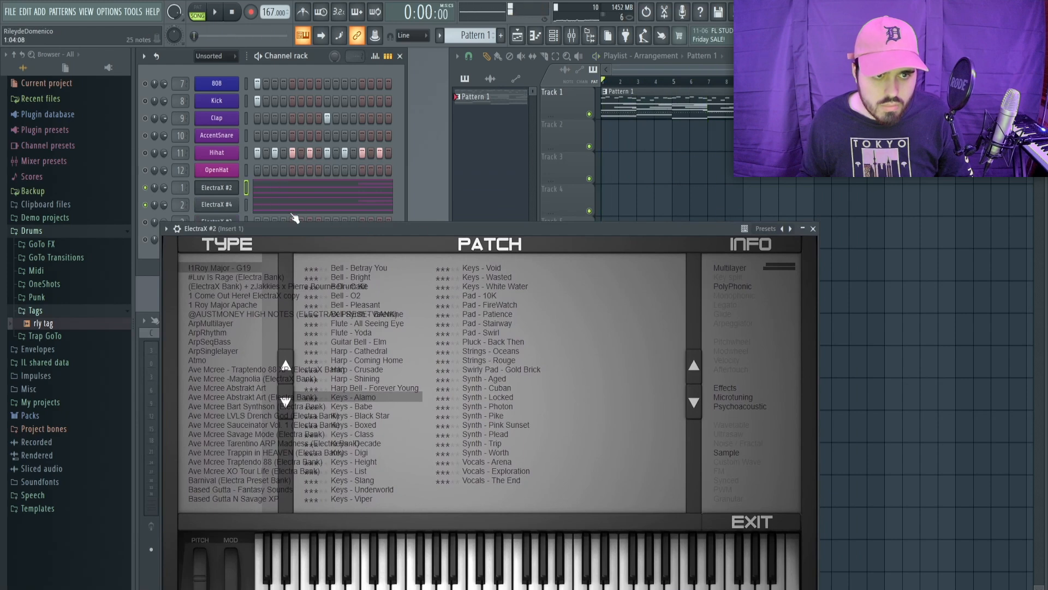
click(813, 228)
key(space)
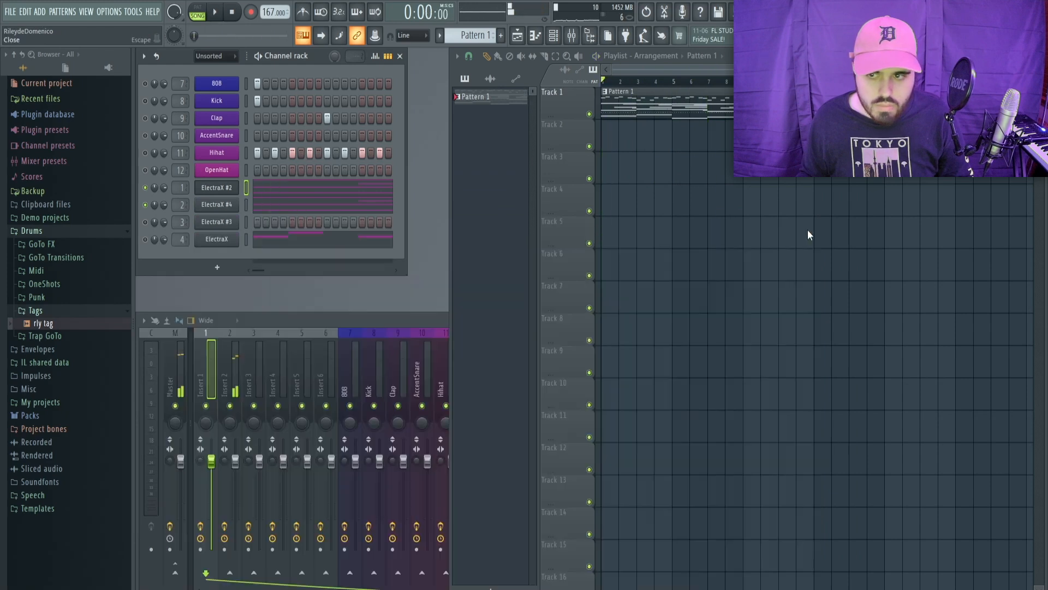
Step: Add a fresh ElectraX instance to the channel rack and close its plugin window
right_click(211, 189)
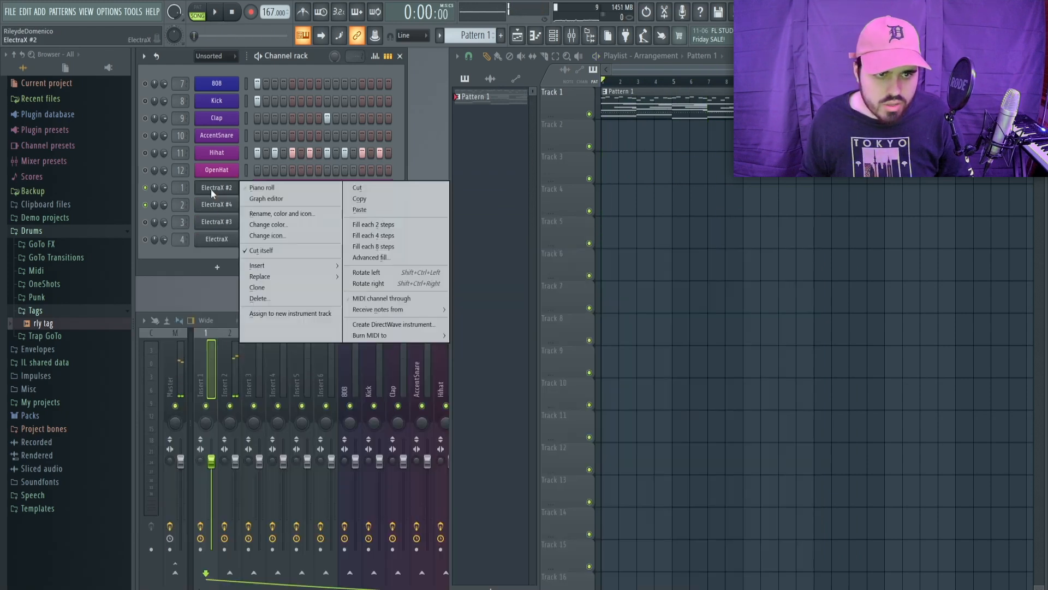
click(396, 163)
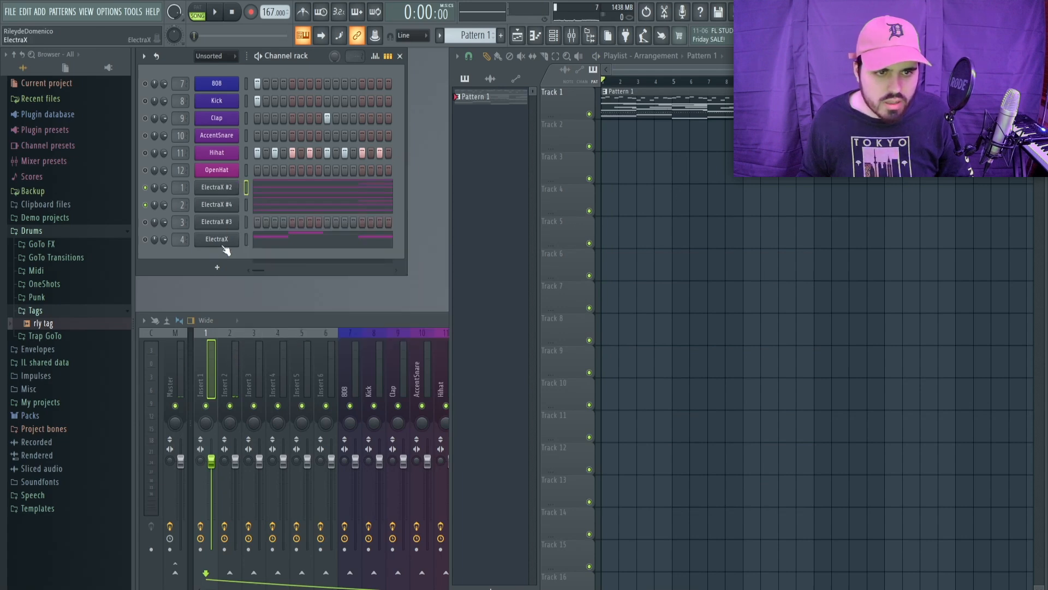
right_click(234, 228)
click(255, 279)
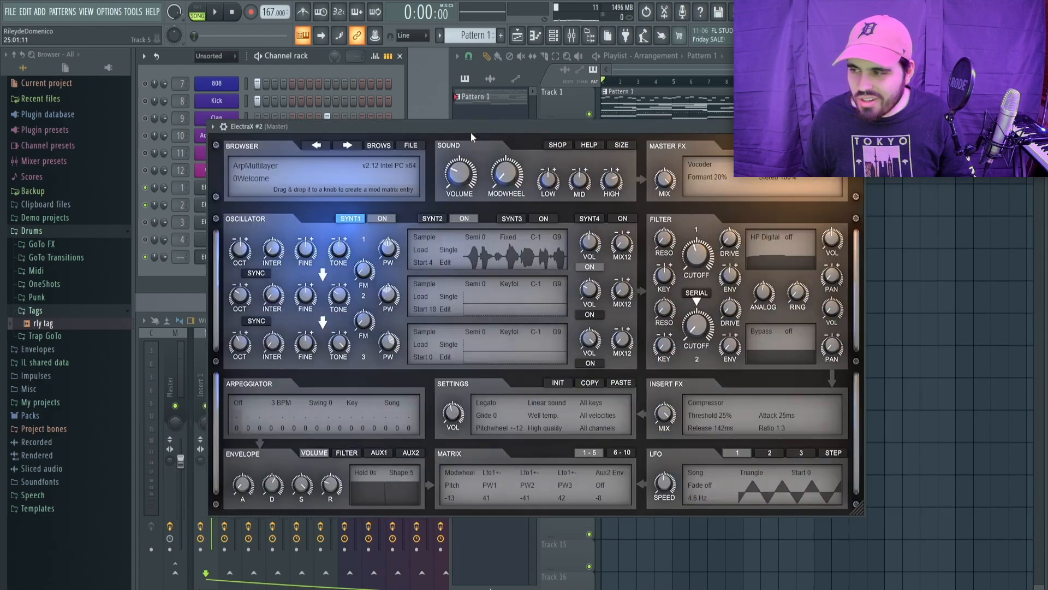
drag(471, 131, 414, 93)
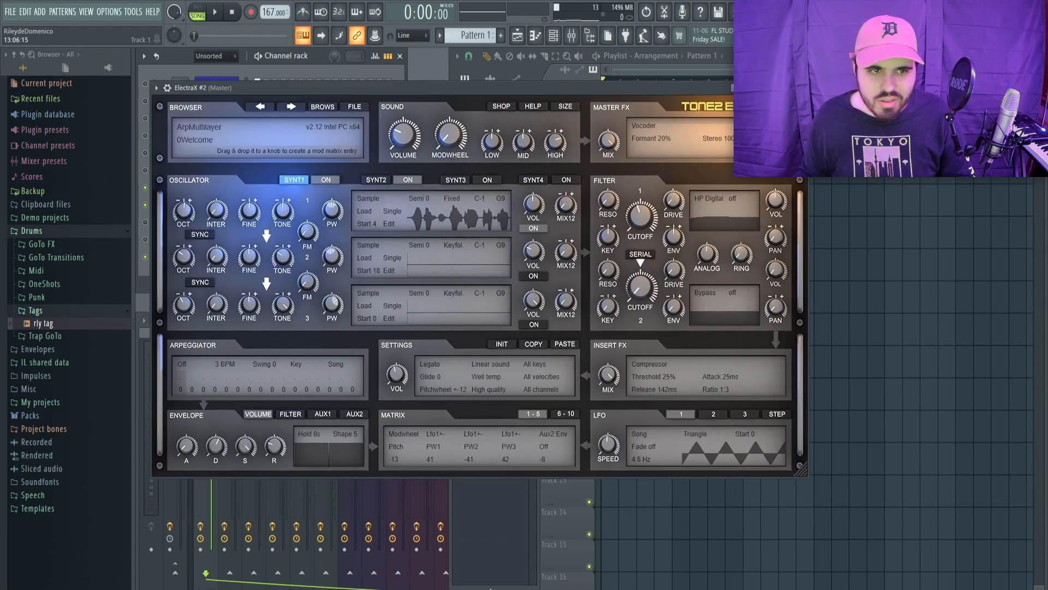
click(802, 88)
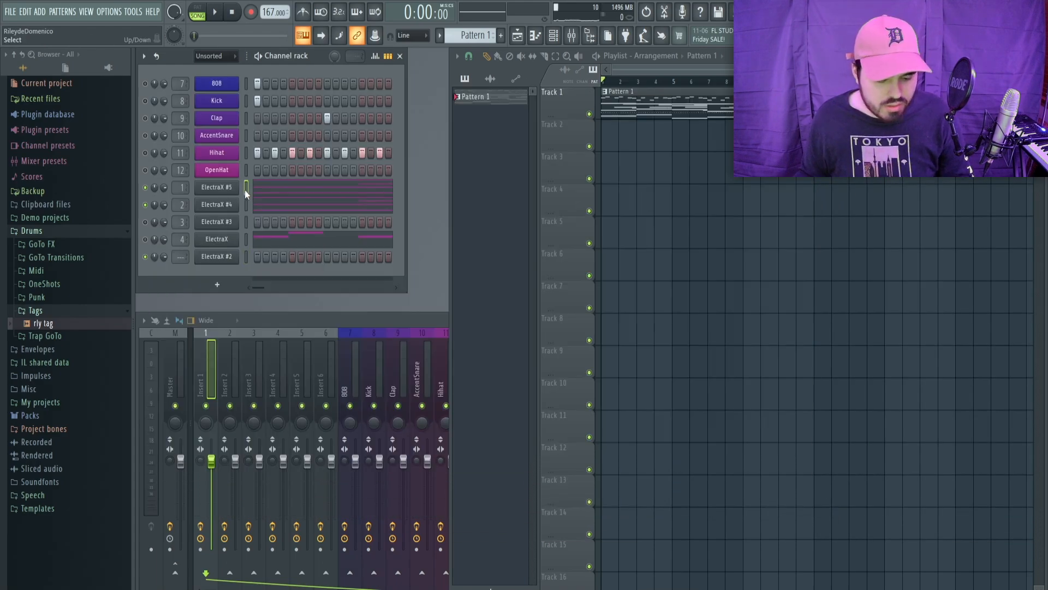
Step: Move the notes from ElectraX #5 into the new ElectraX #2, route it to mixer track 1 and place it directly below OpenHat
key(ctrl+x)
click(250, 258)
key(ctrl+v)
drag(180, 257, 181, 252)
key(alt+Up)
key(alt+Up)
key(alt+Up)
key(alt+Up)
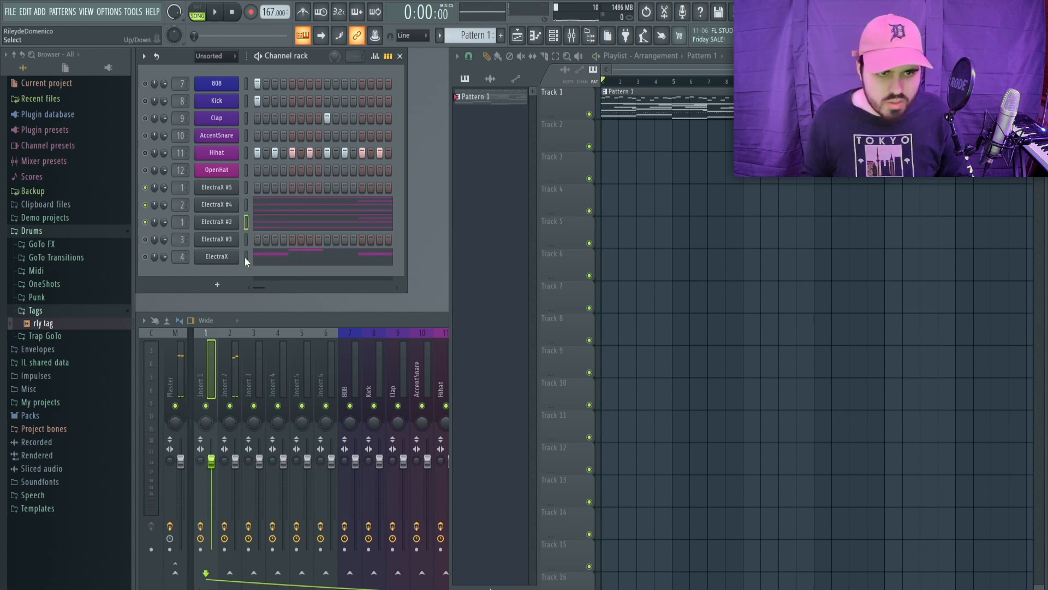
Step: Delete the emptied ElectraX #5 channel from the channel rack
right_click(238, 200)
click(259, 315)
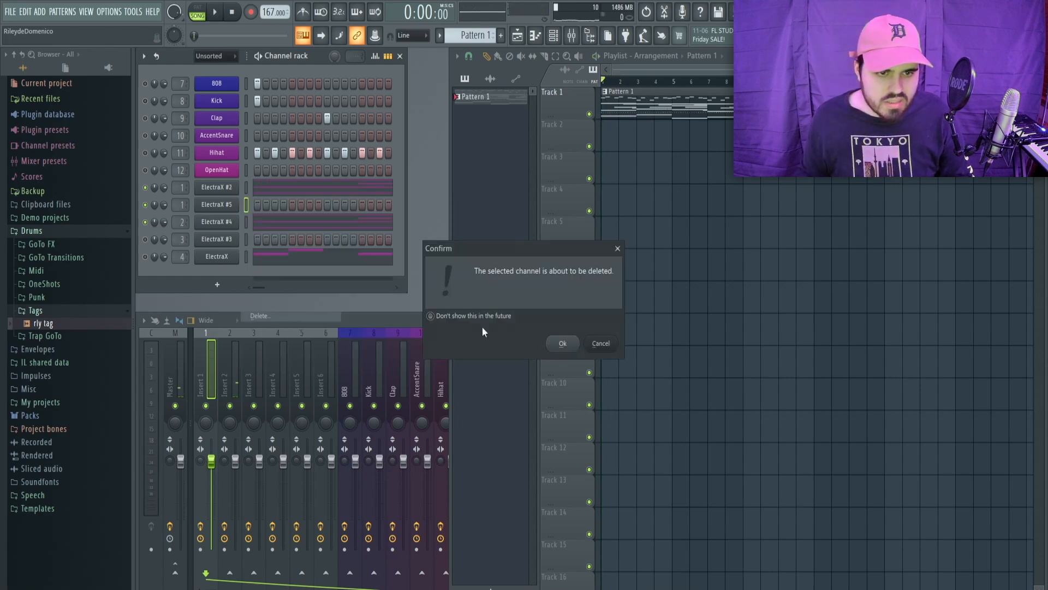
click(563, 344)
Step: Load Keys - Babe from the Roy Major - G19 bank on ElectraX #2 and preview it in the song
click(217, 187)
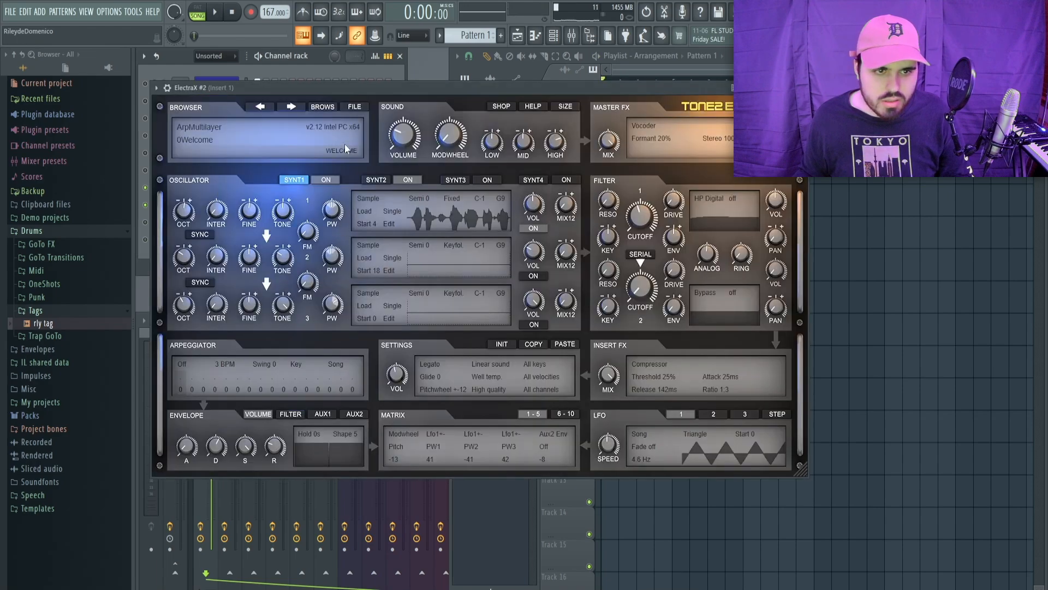
click(202, 133)
click(233, 143)
click(320, 105)
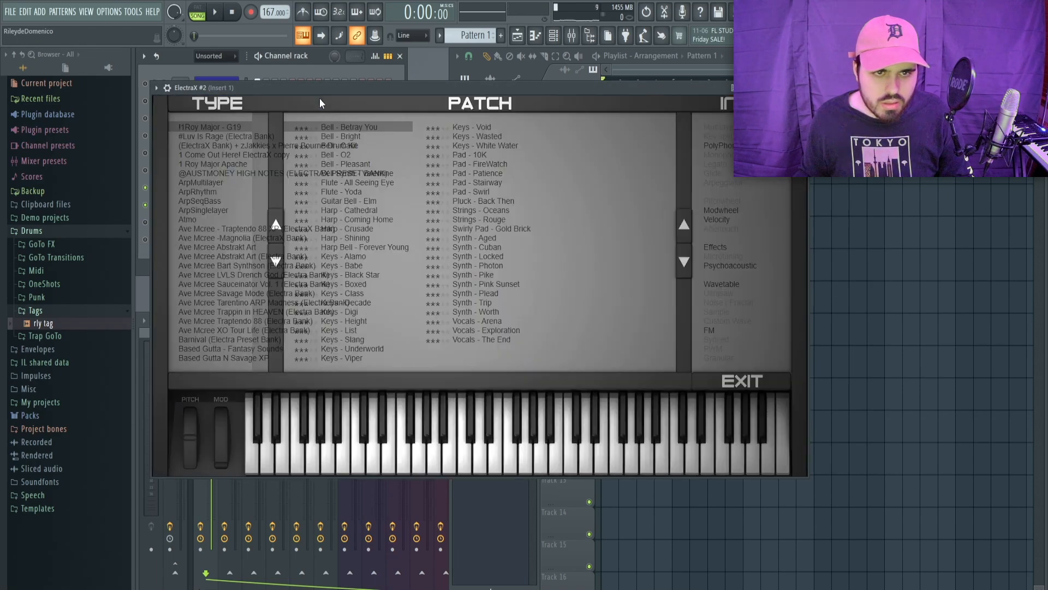
click(352, 265)
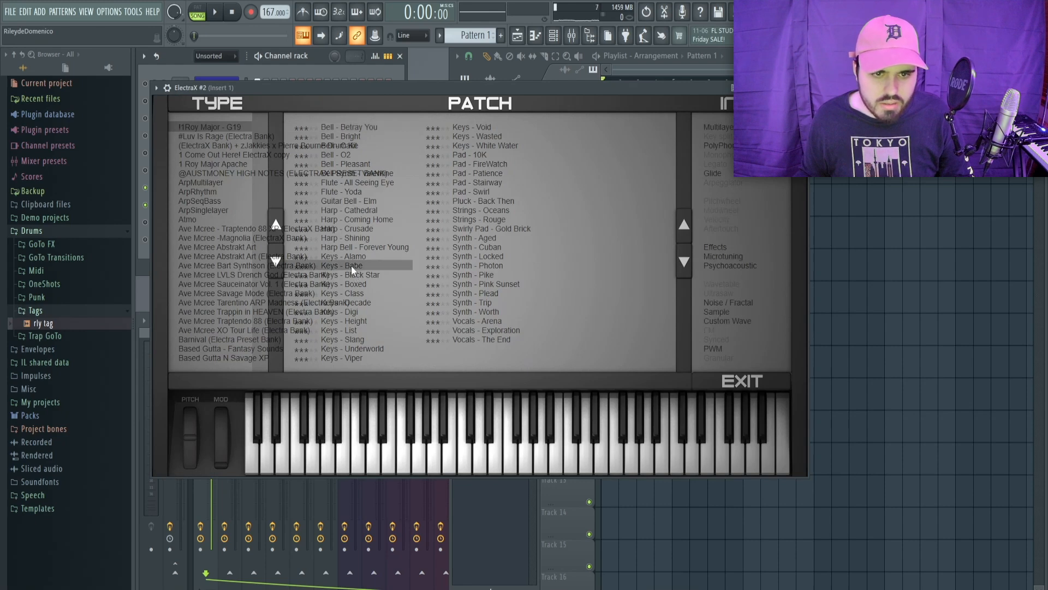
click(216, 13)
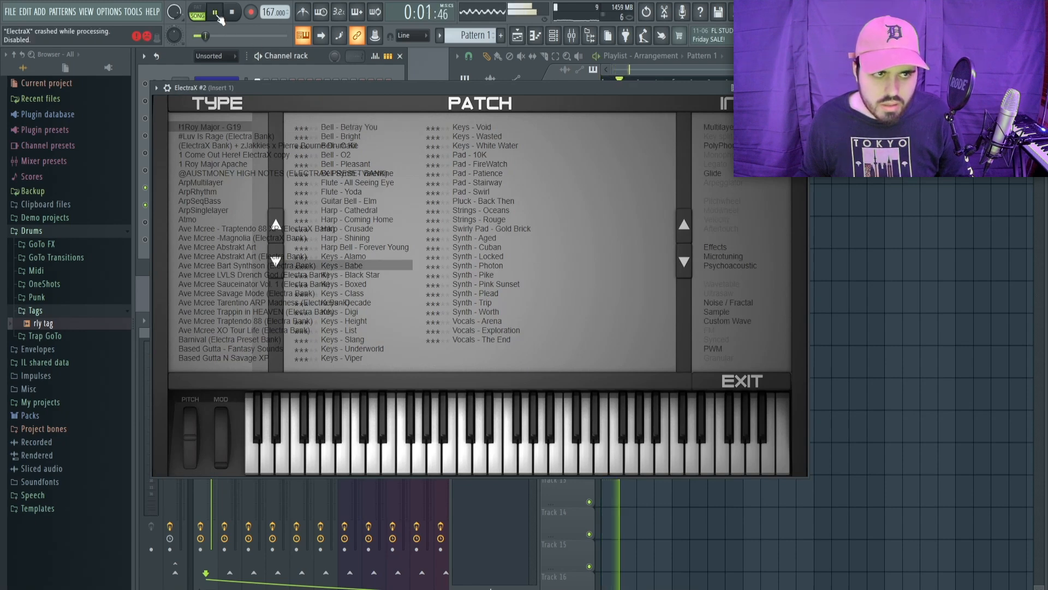
key(space)
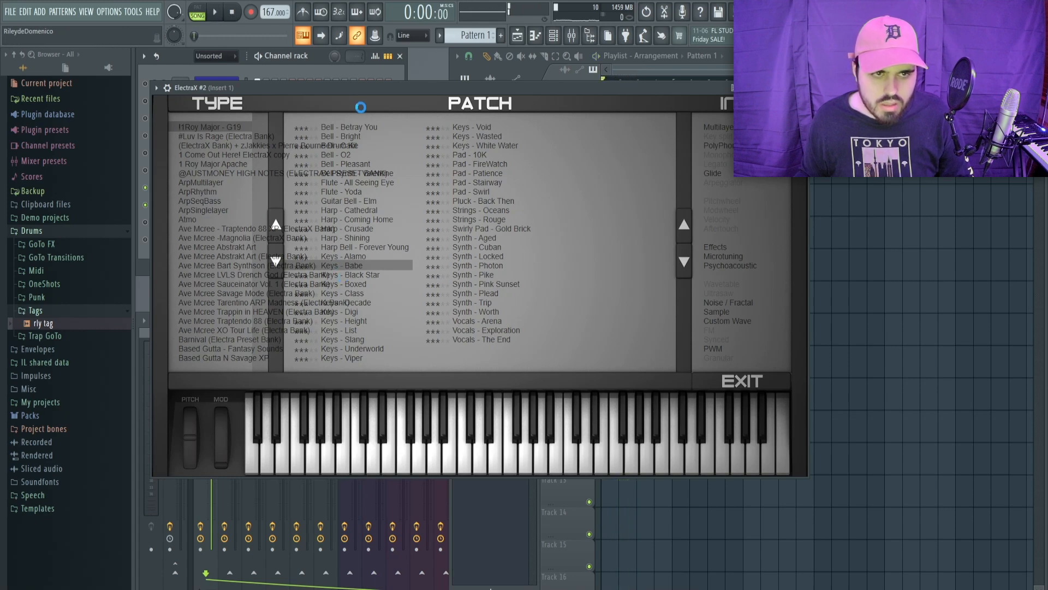
Step: Switch ElectraX #2 to the Keys - Black Star patch and preview it briefly
key(Down)
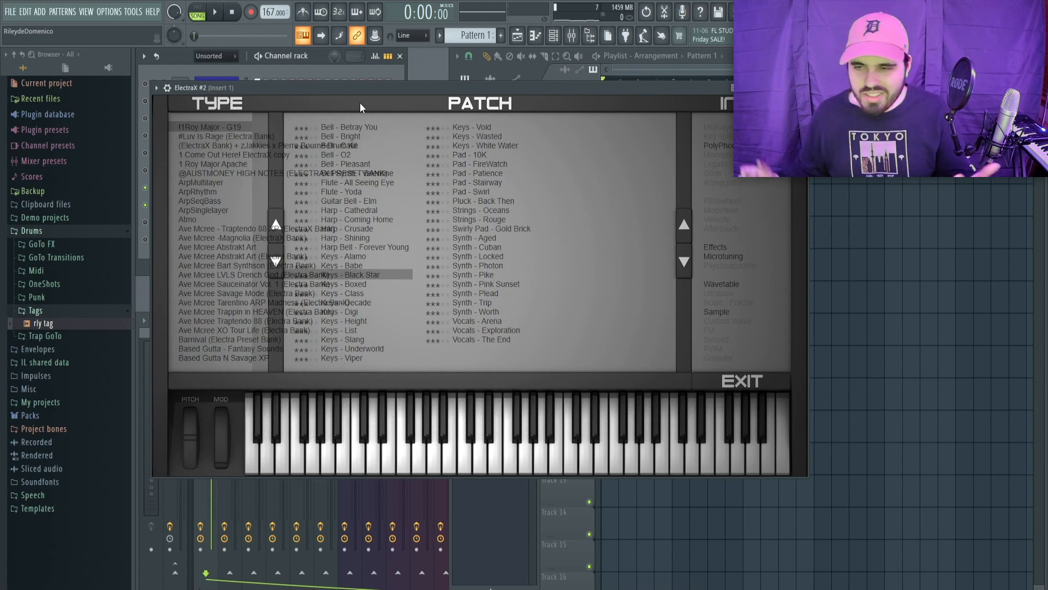
click(197, 13)
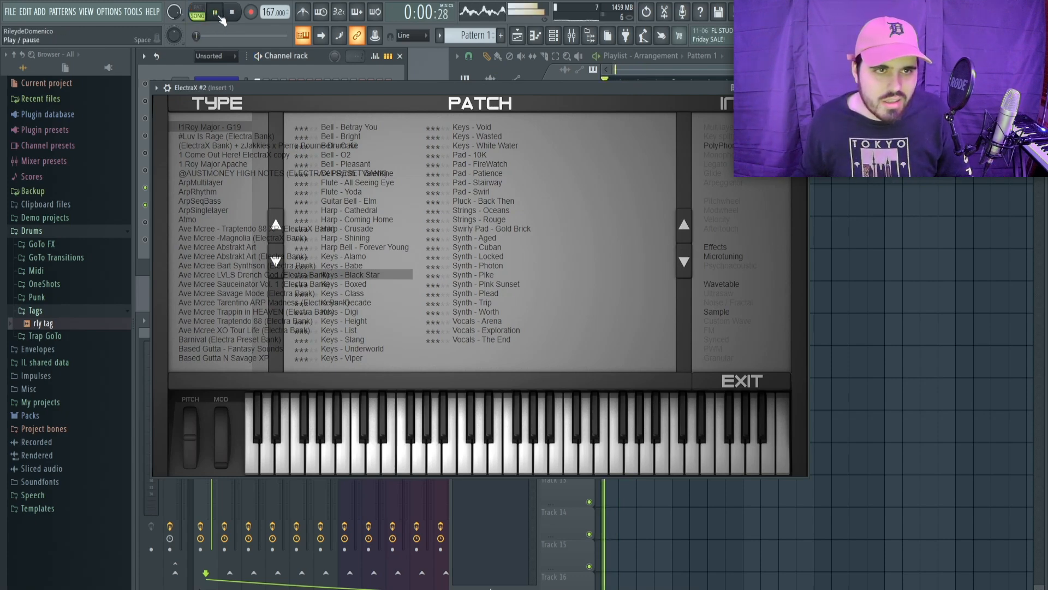
click(232, 12)
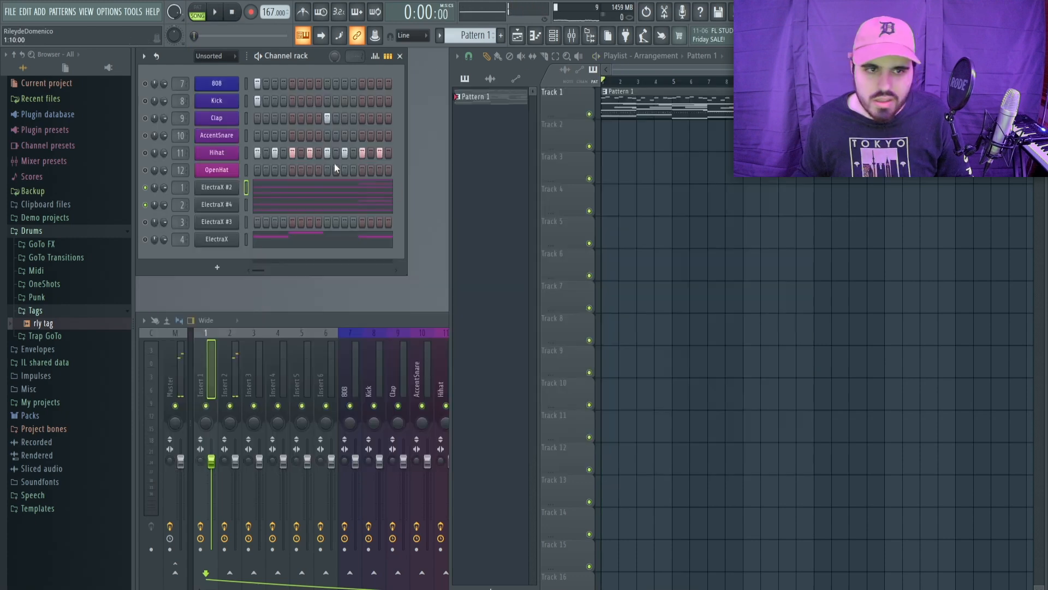
Step: Delete the ElectraX #2 channel, route ElectraX #4 to mixer track 1 and check it with a short playback
right_click(214, 198)
click(263, 294)
click(559, 349)
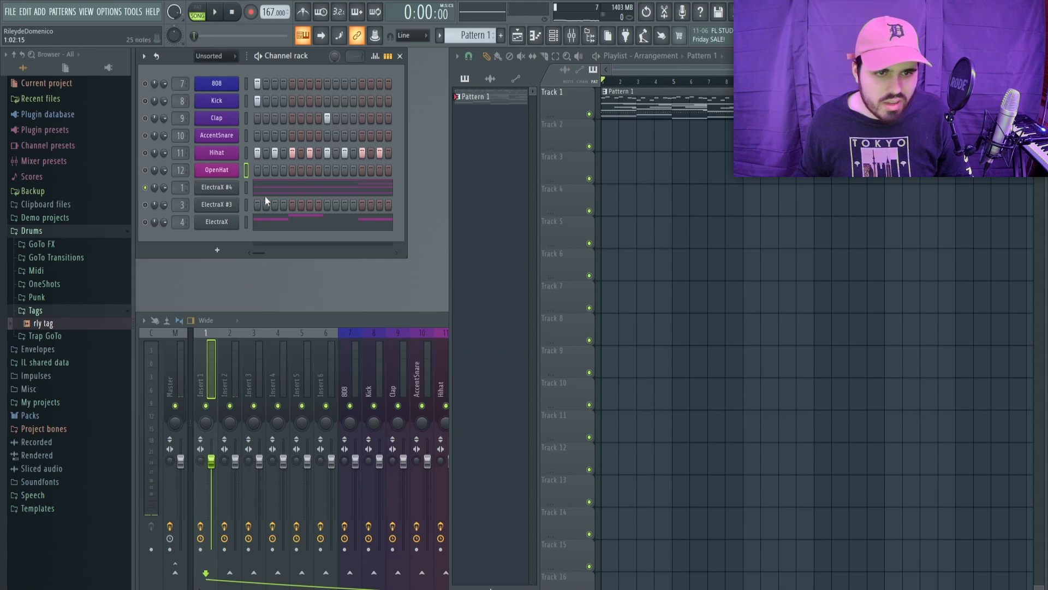
key(space)
key(space)
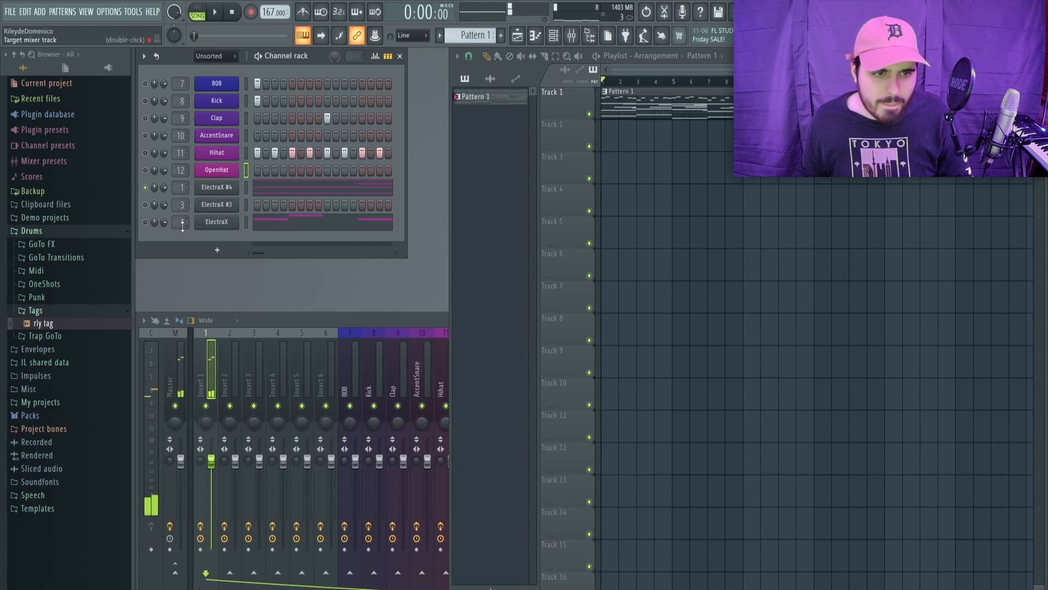
Step: Audition the Bell patches from Betray You through Pleasant in the Roy Major - G19 bank on the ElectraX channel during playback
key(space)
click(216, 221)
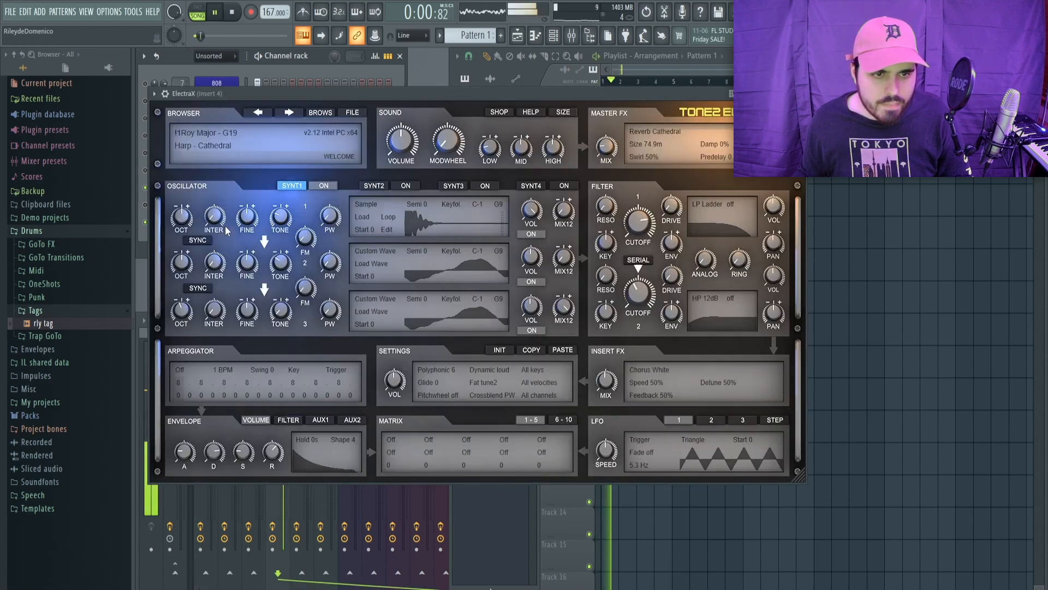
click(323, 115)
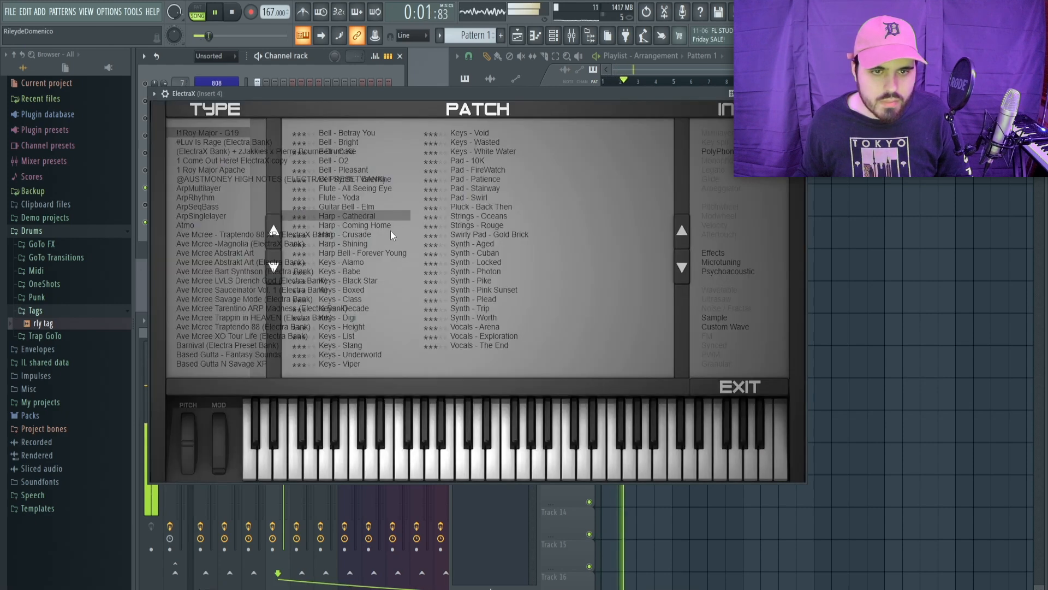
click(358, 132)
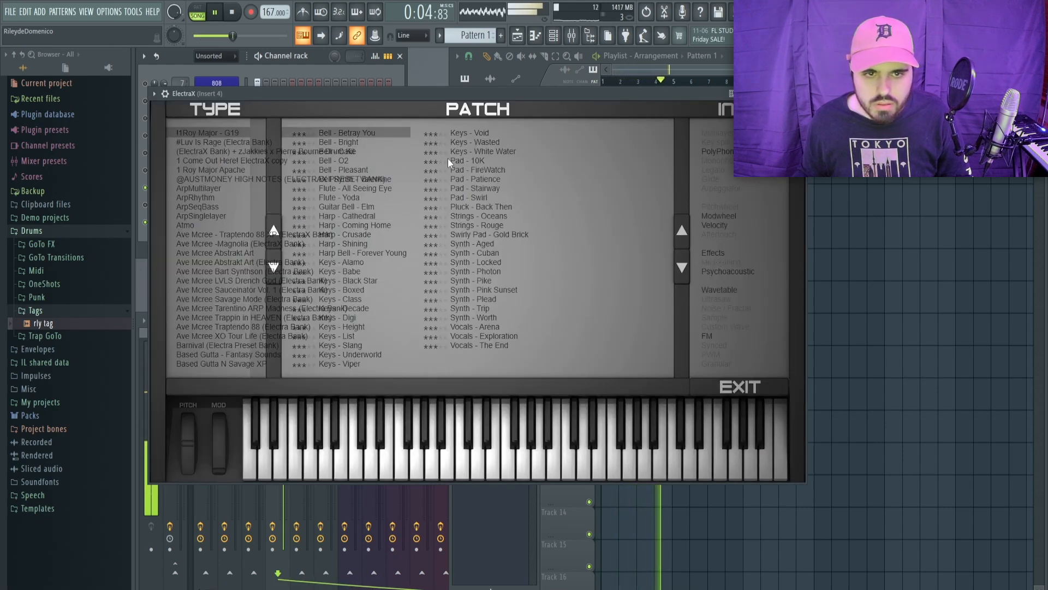
click(341, 142)
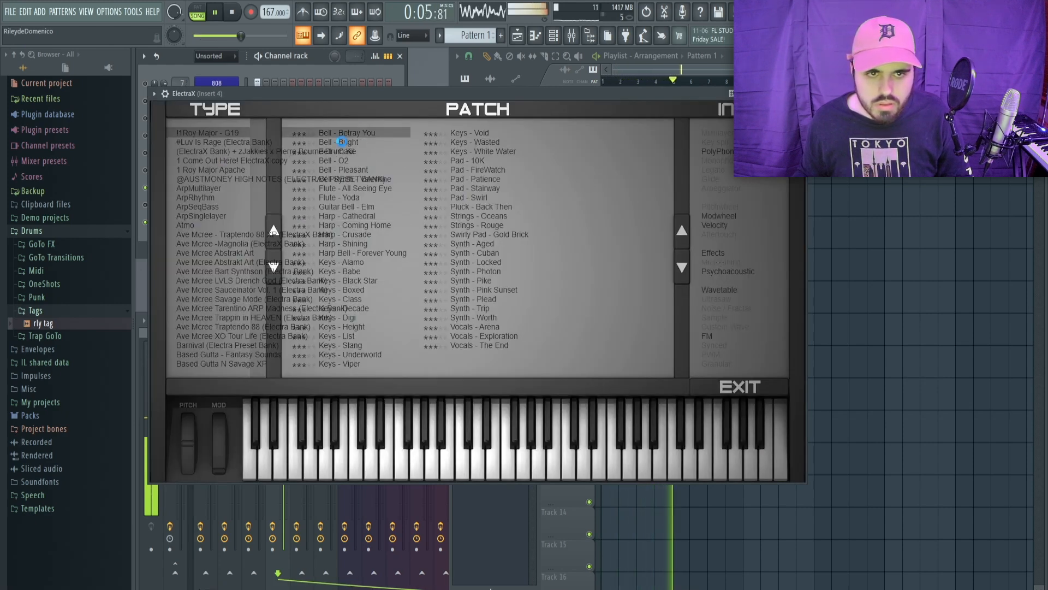
click(683, 276)
click(684, 270)
click(686, 267)
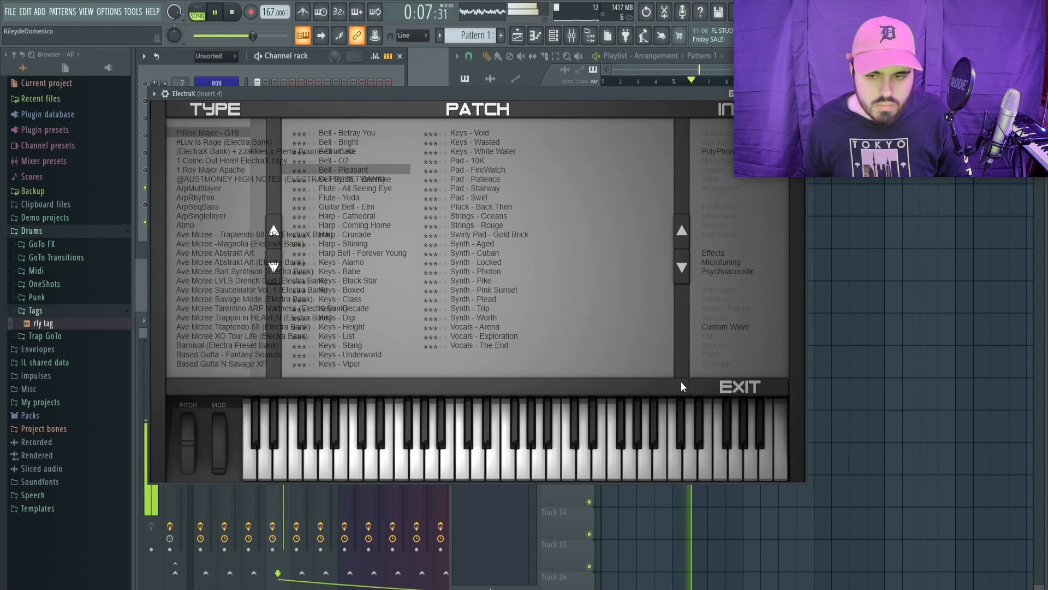
click(732, 386)
Step: Load the Ocean Veau - HearingColors XP bank on the ElectraX channel and audition its bells up to BELL - ControlEmotions
click(217, 140)
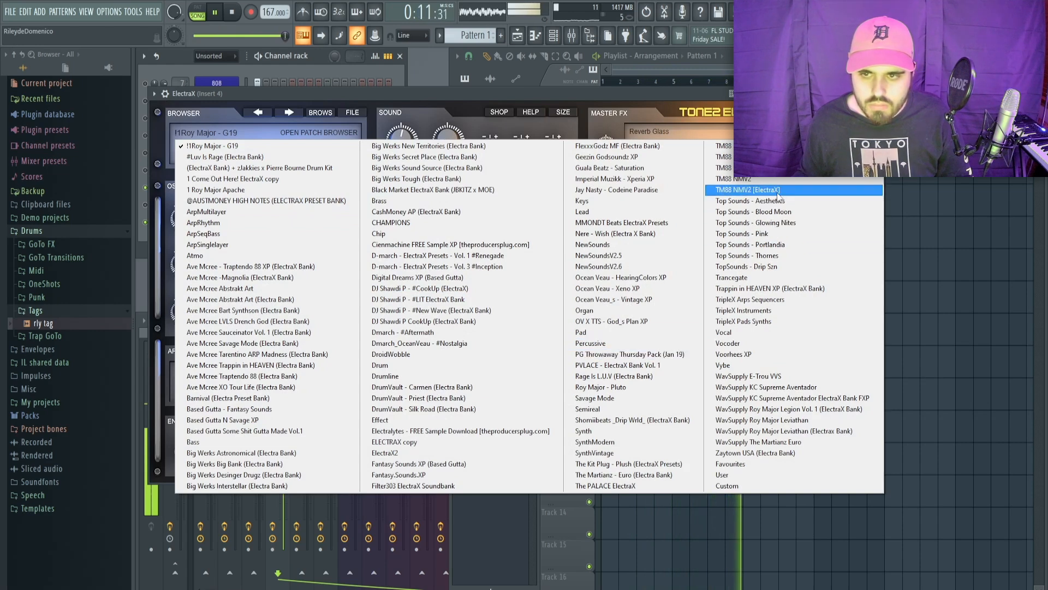
click(630, 277)
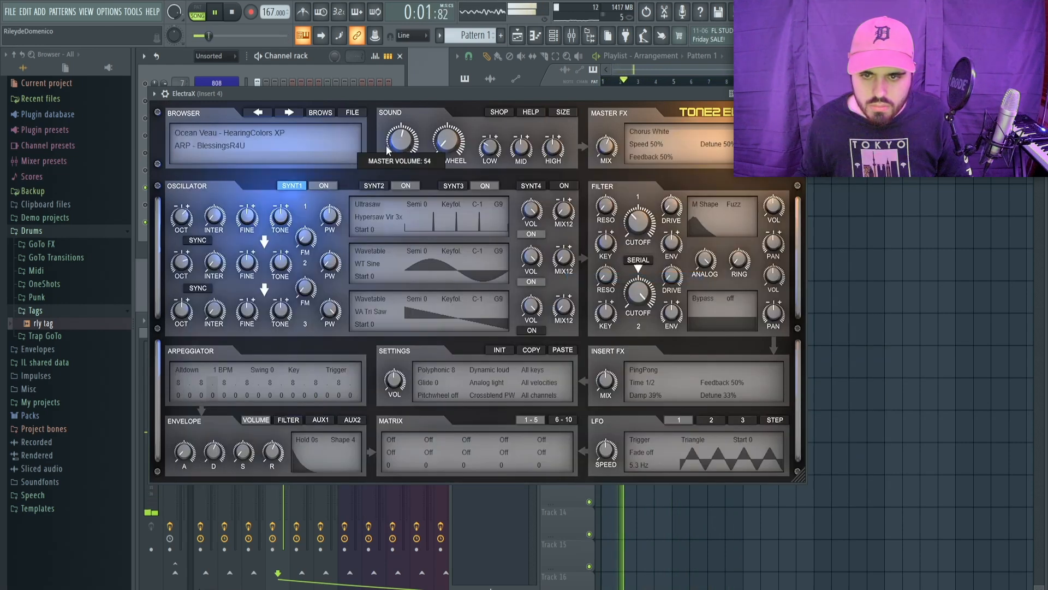
click(320, 113)
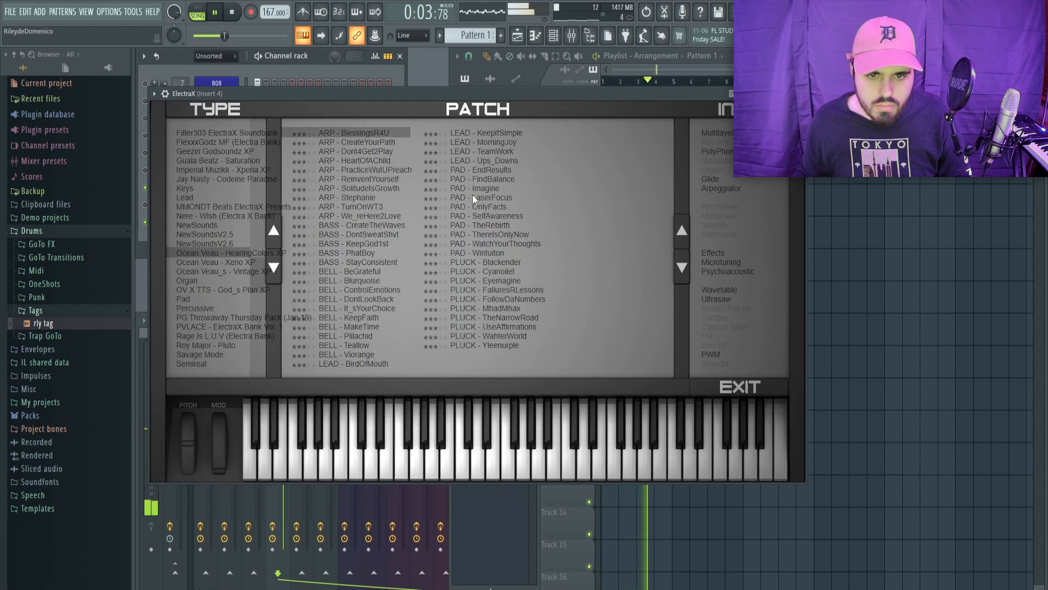
click(469, 264)
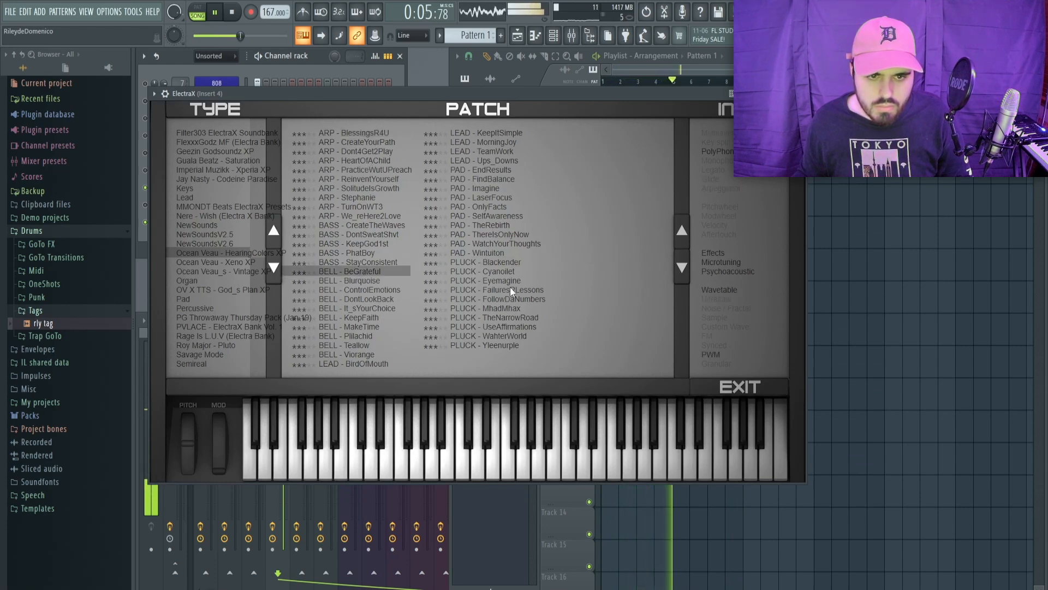
click(681, 269)
click(681, 269)
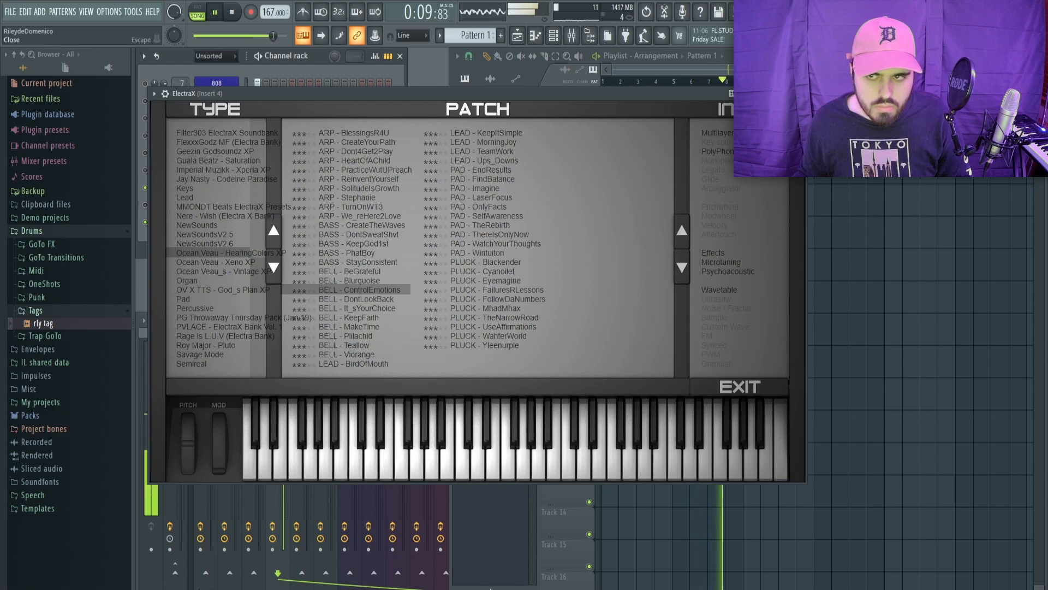
key(Escape)
Step: Shorten the overlapping ElectraX #4 chord notes with the piano roll's Articulate tool
click(203, 362)
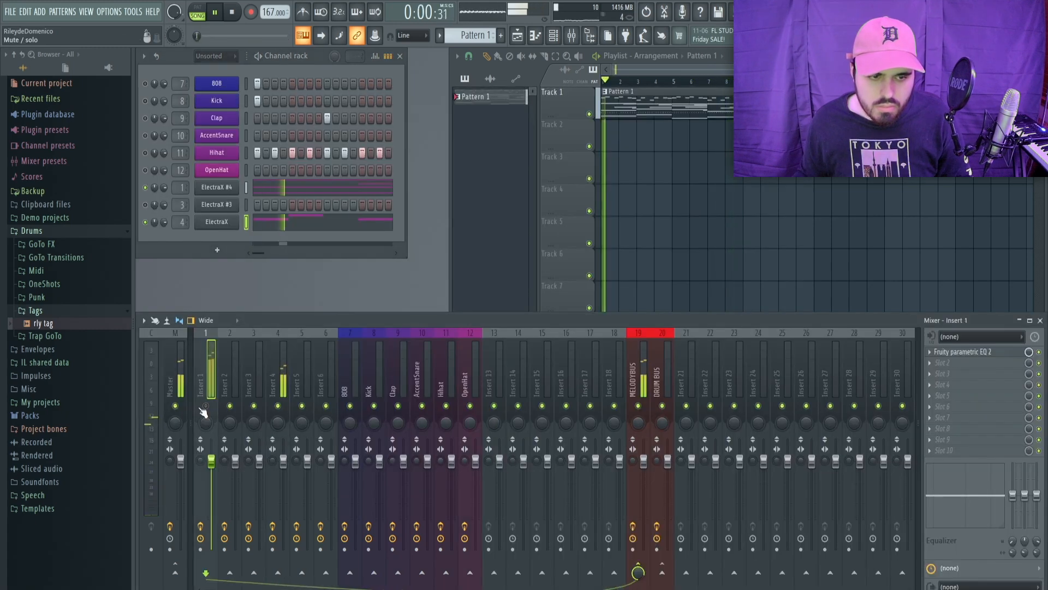
click(229, 185)
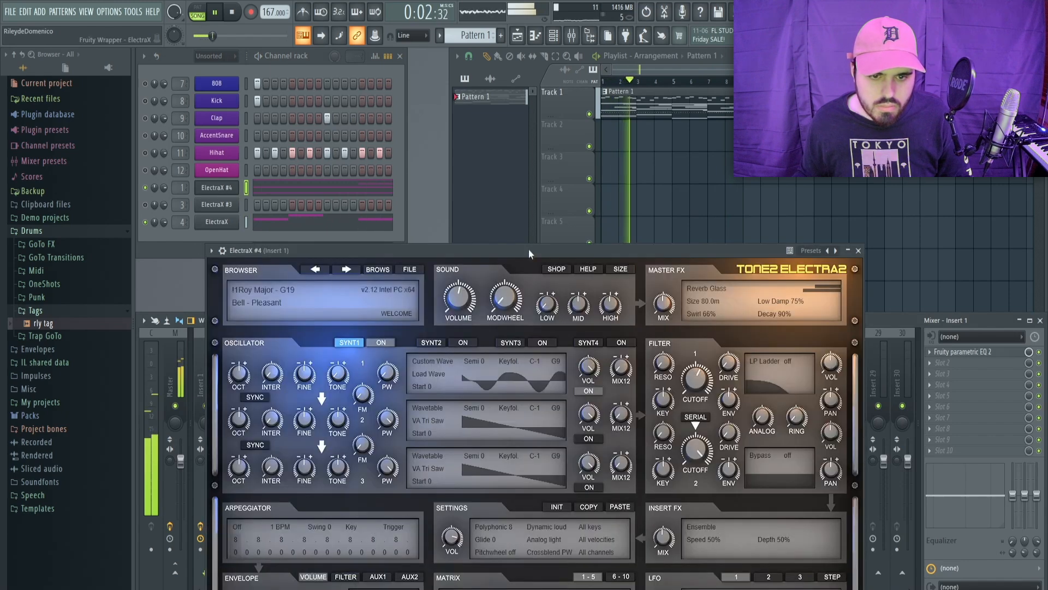
click(859, 252)
click(316, 186)
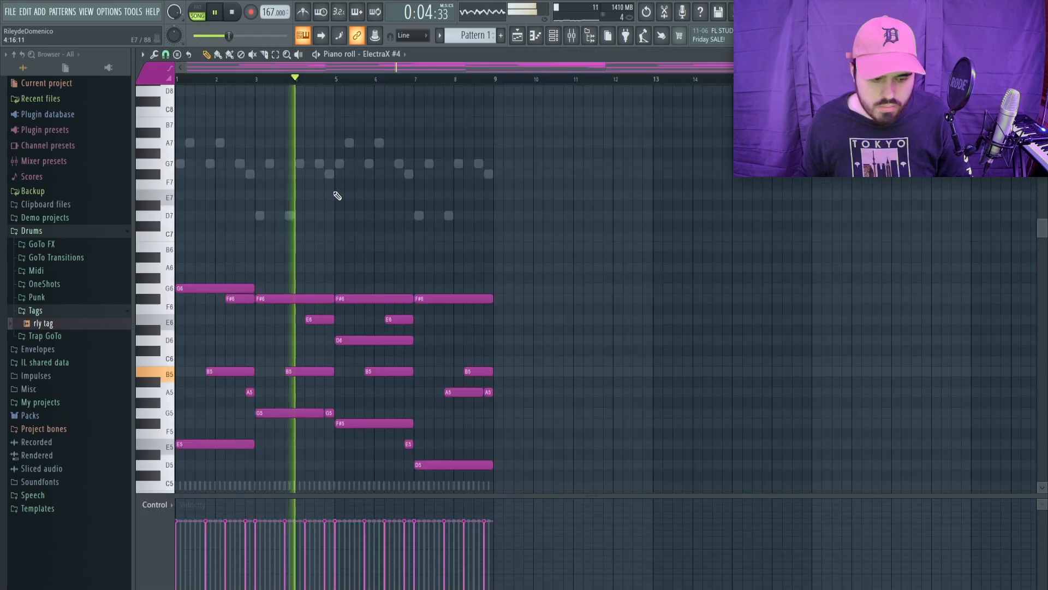
key(alt+l)
click(565, 364)
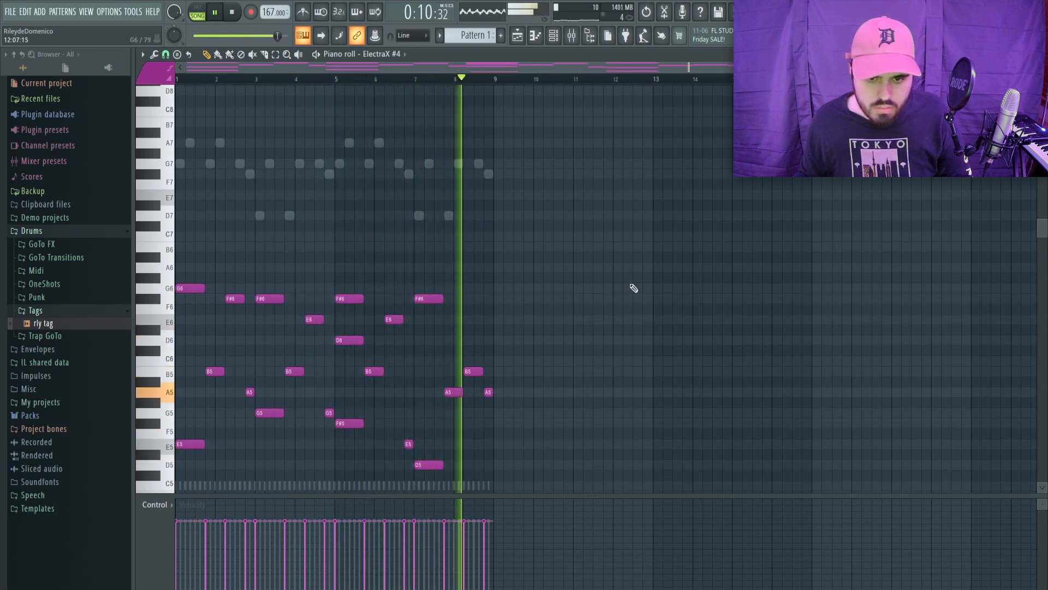
scroll(640, 322, down, 2)
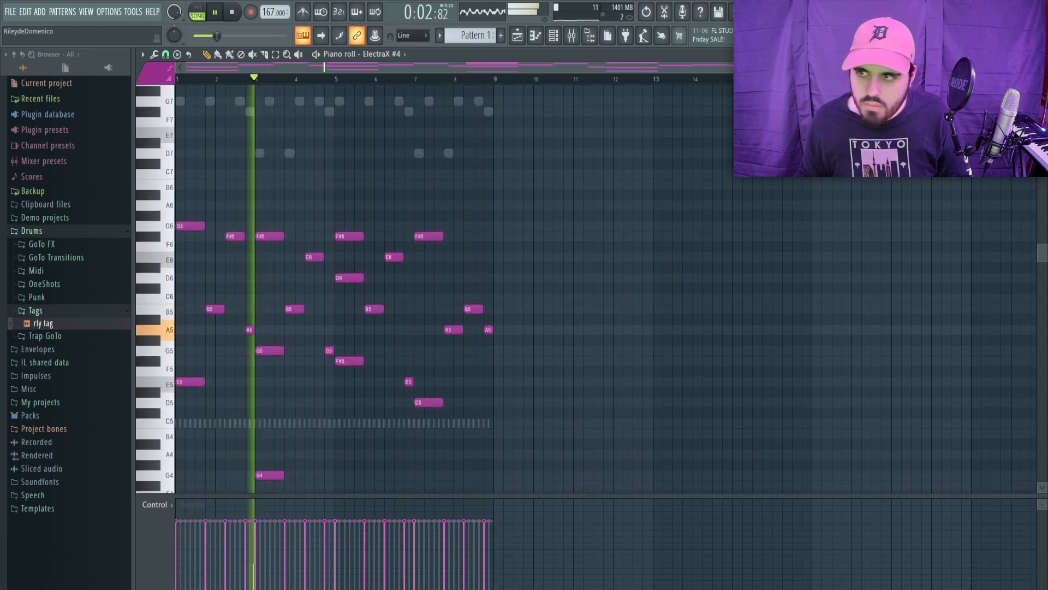
Step: Listen to the ElectraX #4 part with mixer Insert 4 muted and review its shortened notes in the piano roll
key(F7)
key(space)
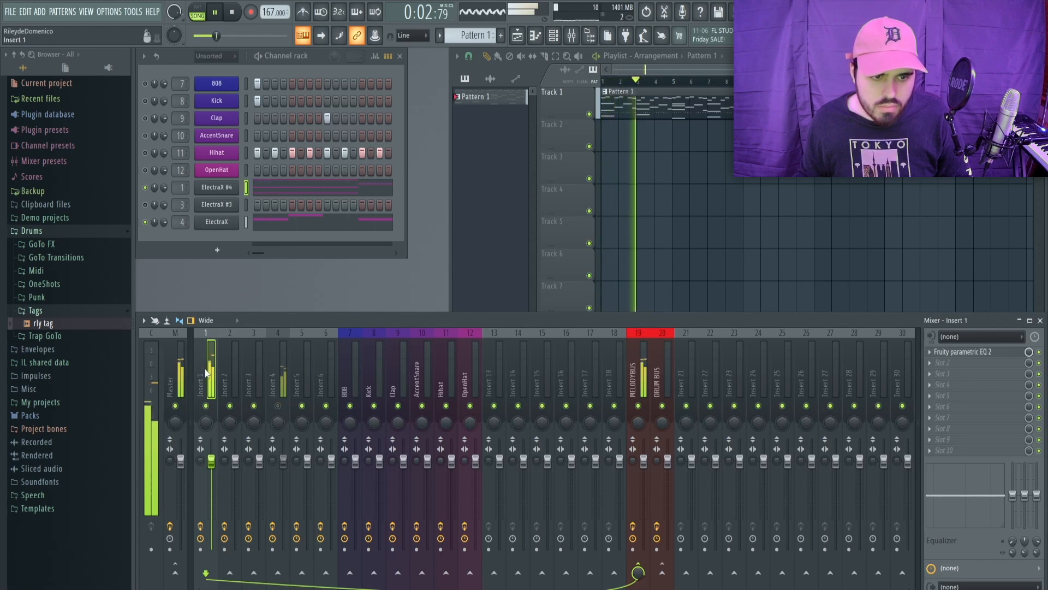
key(space)
key(F7)
scroll(377, 296, down, 3)
scroll(375, 309, up, 2)
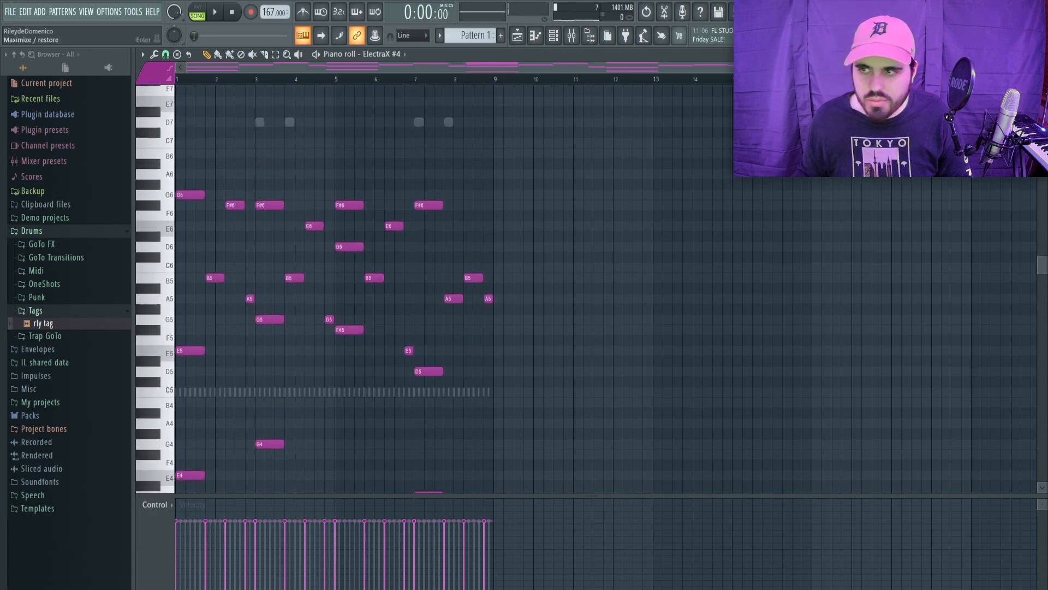
click(1041, 54)
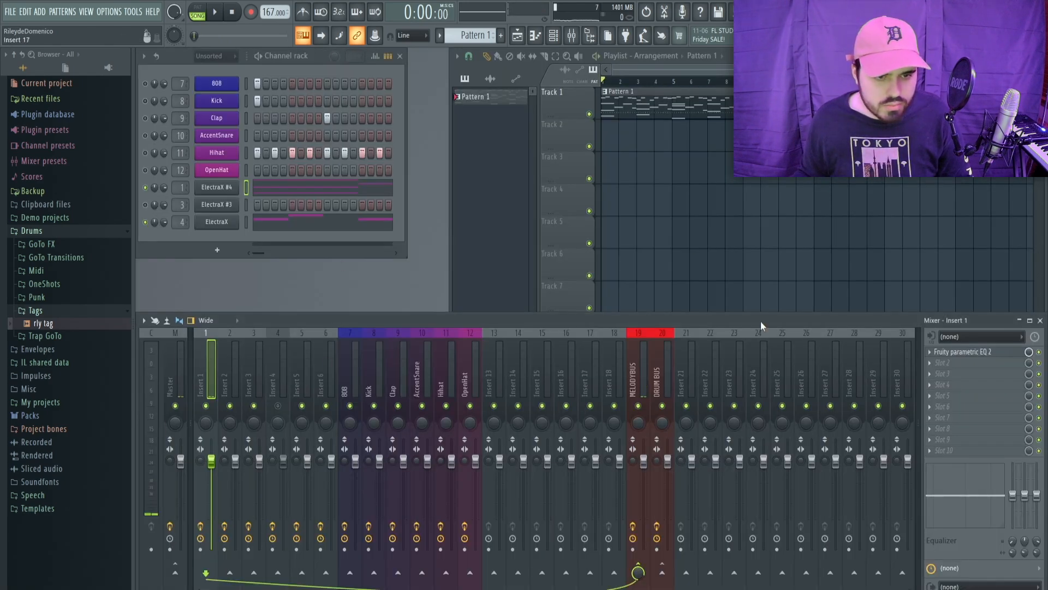
Step: In Insert 1's Fruity Parametric EQ 2, make band 1 a high pass with a raised cutoff and band 7 a low pass
click(962, 351)
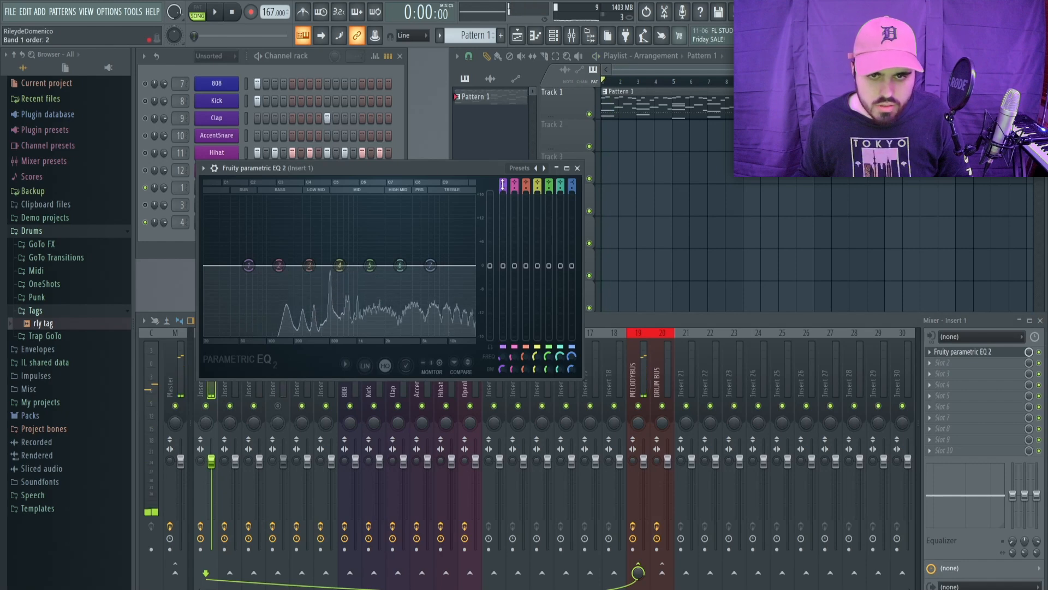
drag(504, 185, 504, 195)
key(space)
drag(503, 357, 503, 345)
drag(568, 188, 572, 199)
key(space)
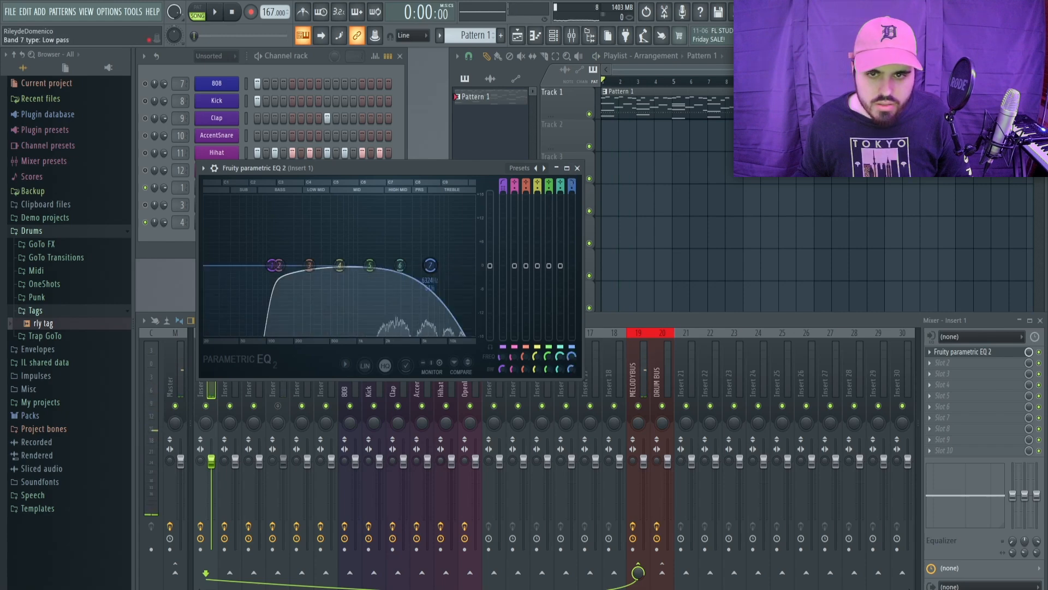
Step: Steepen and lower Insert 1's band 7 low pass, raise the band 1 high pass to 150 Hz and close the EQ
key(space)
mouse_move(572, 367)
mouse_down()
mouse_move(572, 382)
mouse_move(572, 360)
mouse_up()
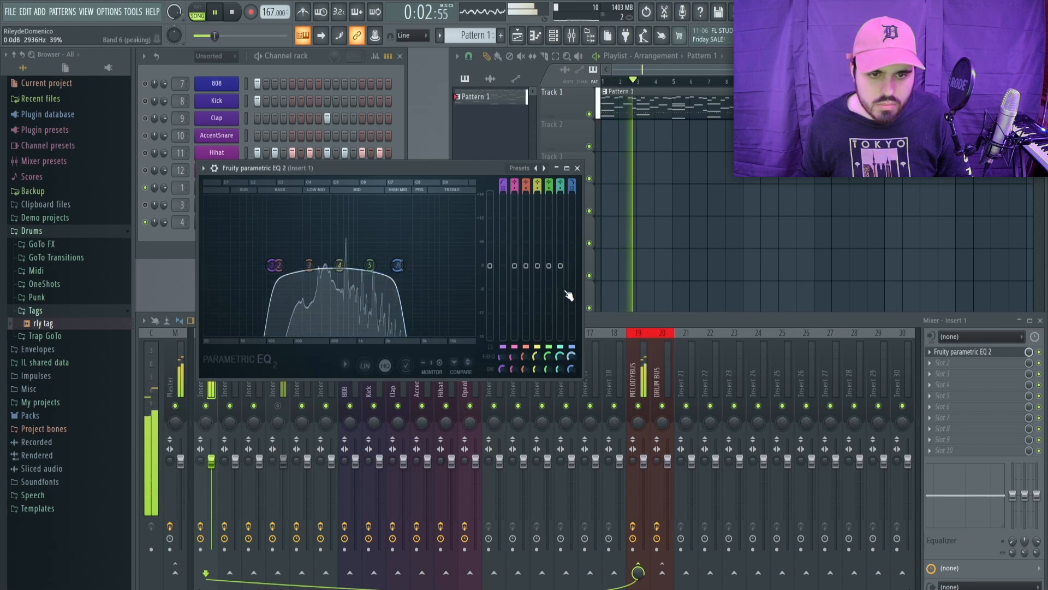
drag(503, 357, 503, 350)
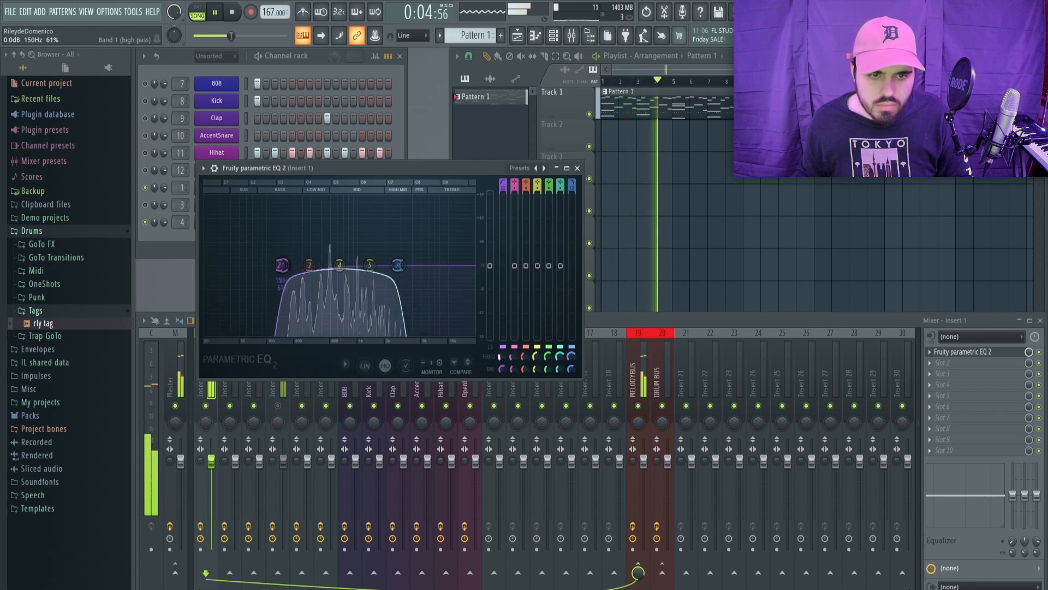
click(578, 168)
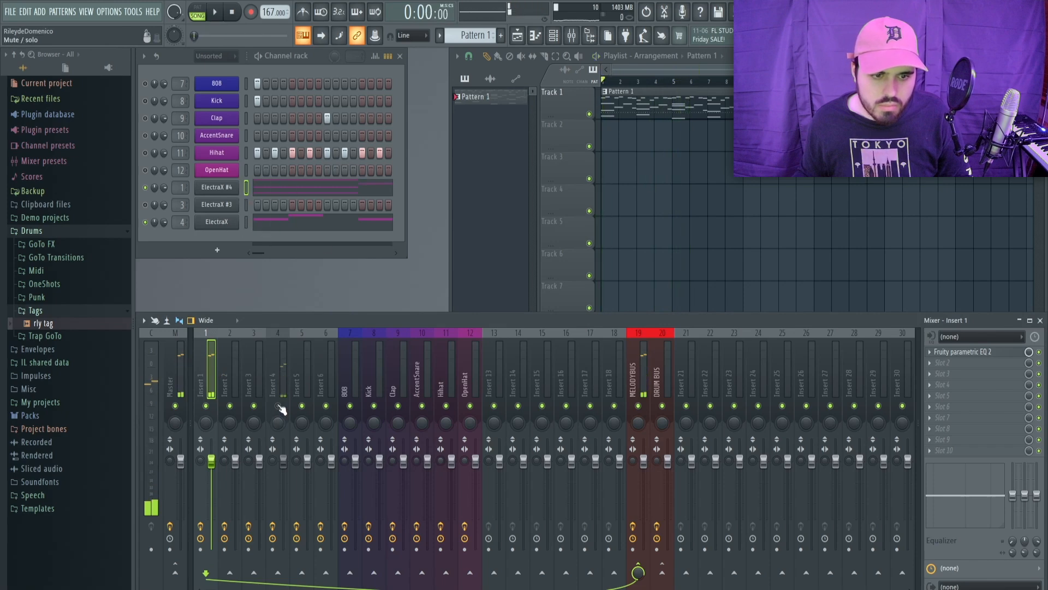
Step: Unmute Insert 4, cut band 4 slightly and boost band 5 by 2 dB in its Fruity Parametric EQ 2, and stop playback
click(283, 371)
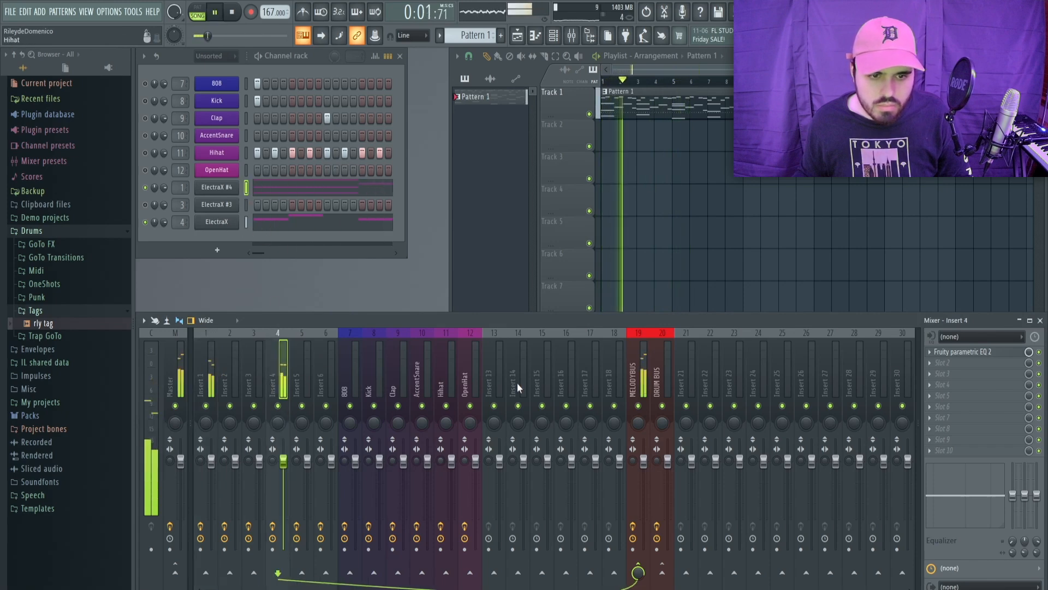
click(948, 353)
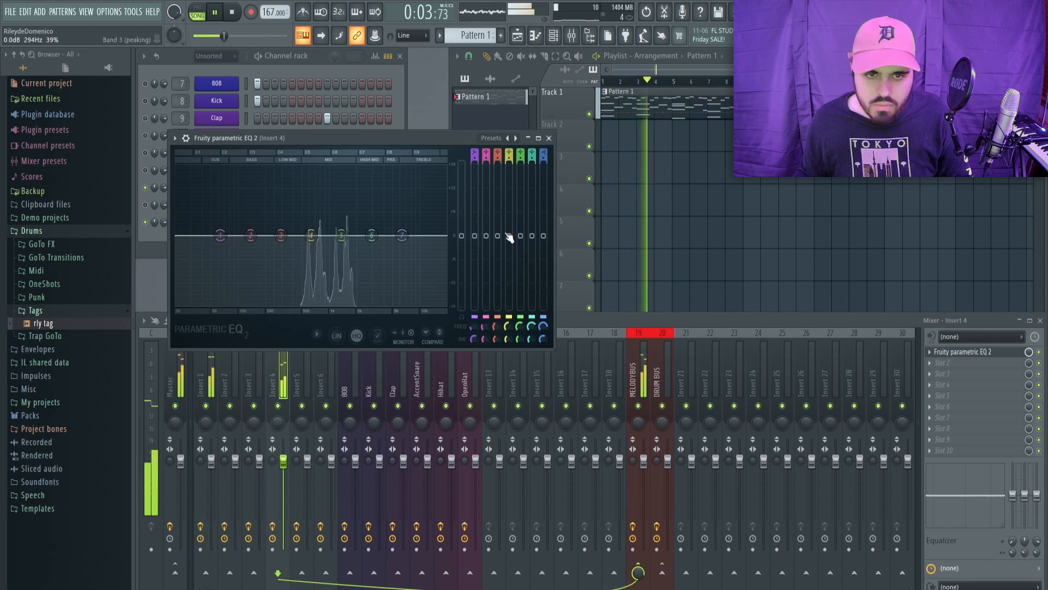
drag(509, 236, 528, 230)
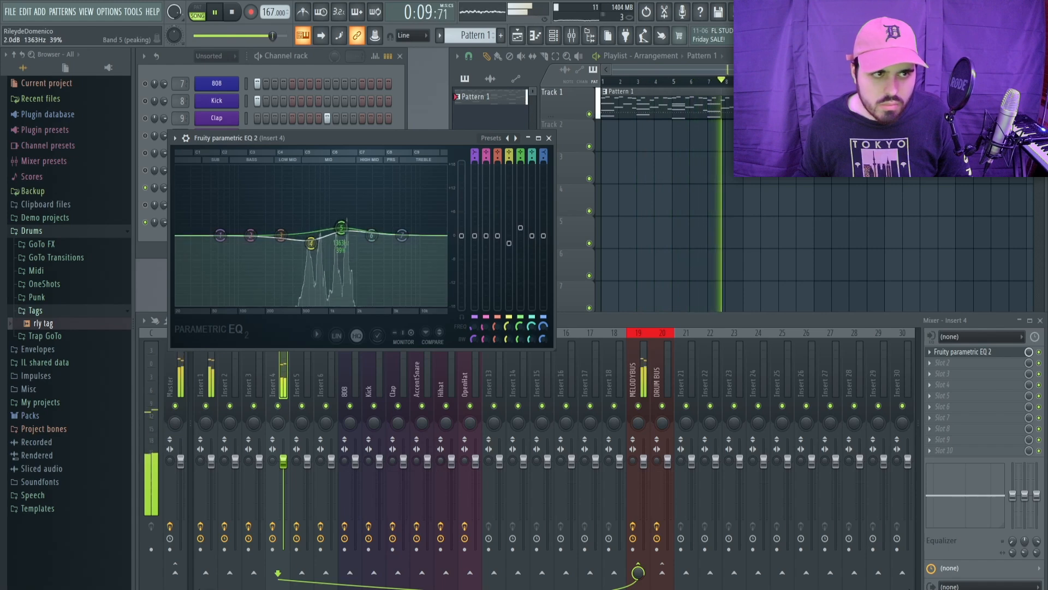
click(549, 138)
key(space)
Step: Unmute ElectraX #3, route it to mixer track 2 and clone the channel
click(144, 205)
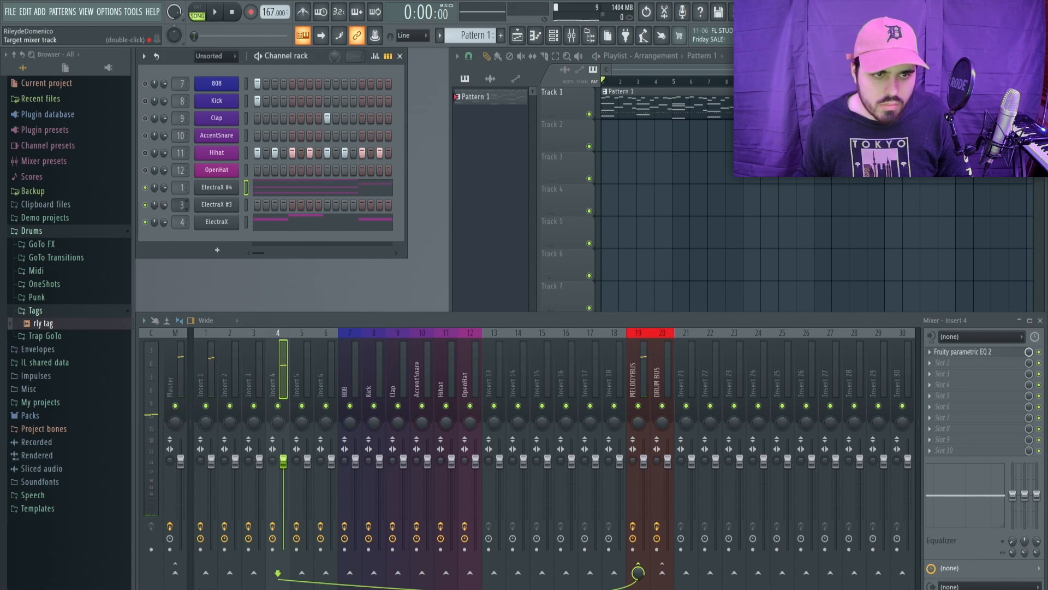
right_click(217, 204)
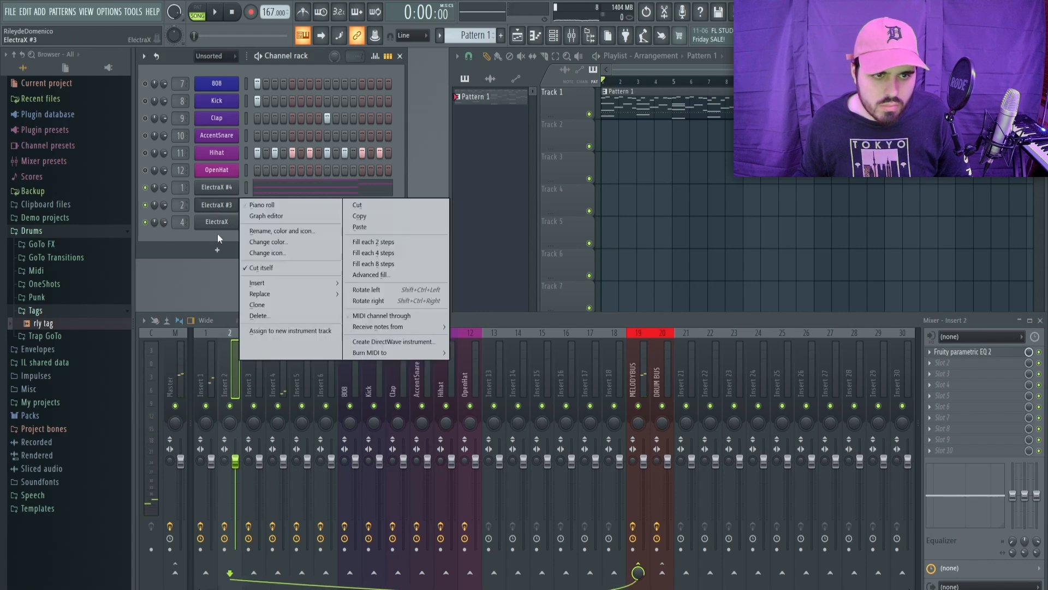
click(260, 306)
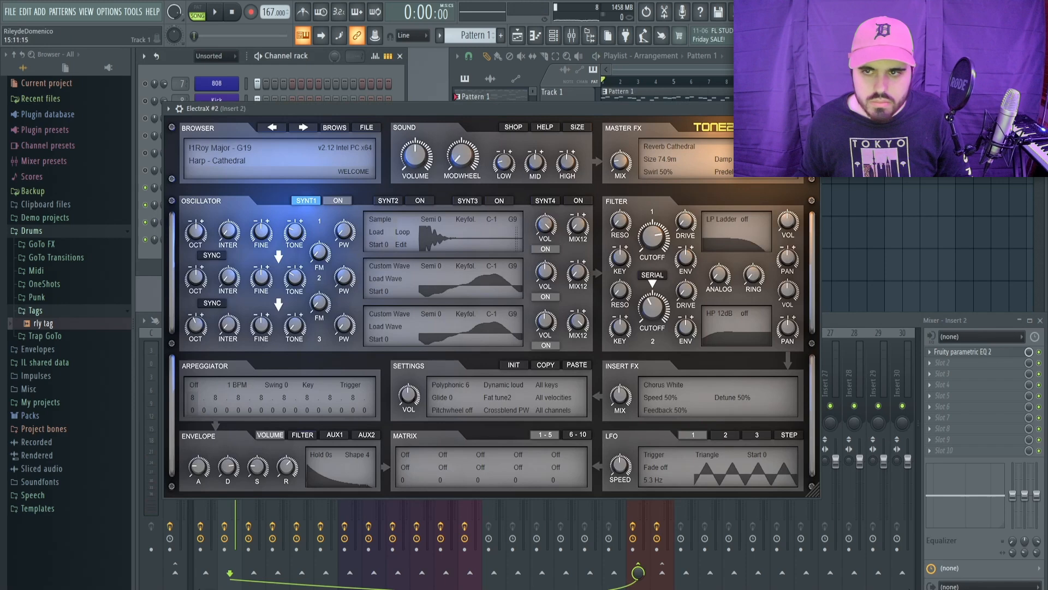
click(813, 108)
Step: Draw E6 and B5 across bars 1 and 2, and G6 and B5 across bars 3 and 4, in ElectraX #3's piano roll
right_click(224, 210)
click(258, 206)
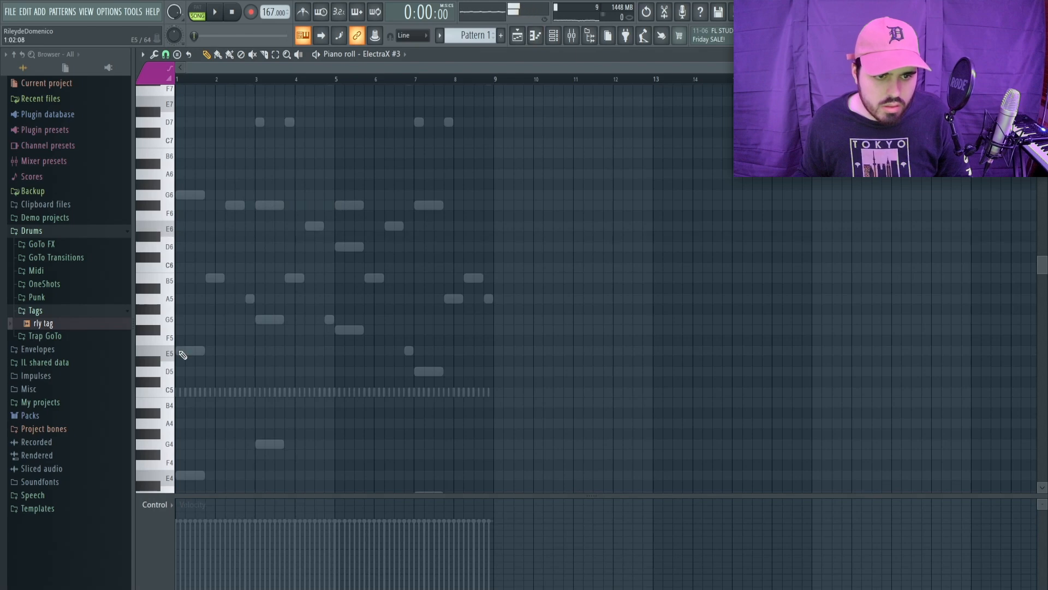
drag(182, 226, 206, 227)
key(space)
key(space)
drag(230, 279, 253, 283)
key(space)
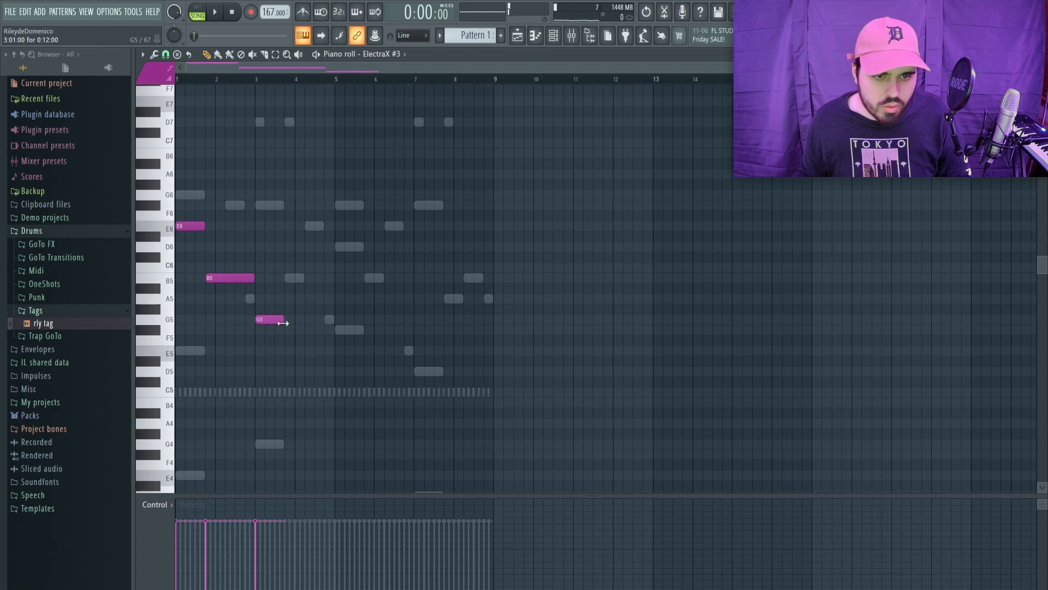
key(ctrl+b)
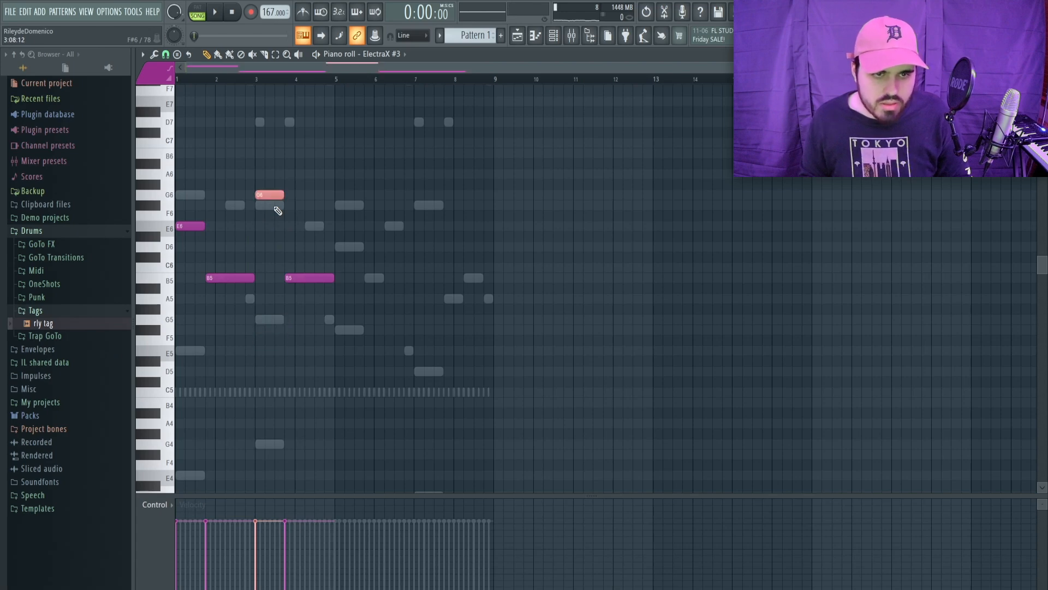
key(space)
Step: Repeat the four-note ElectraX #3 phrase over bars 5 to 8, change the bar 5 note to F#6 and play it back
drag(434, 169, 189, 305)
key(ctrl+b)
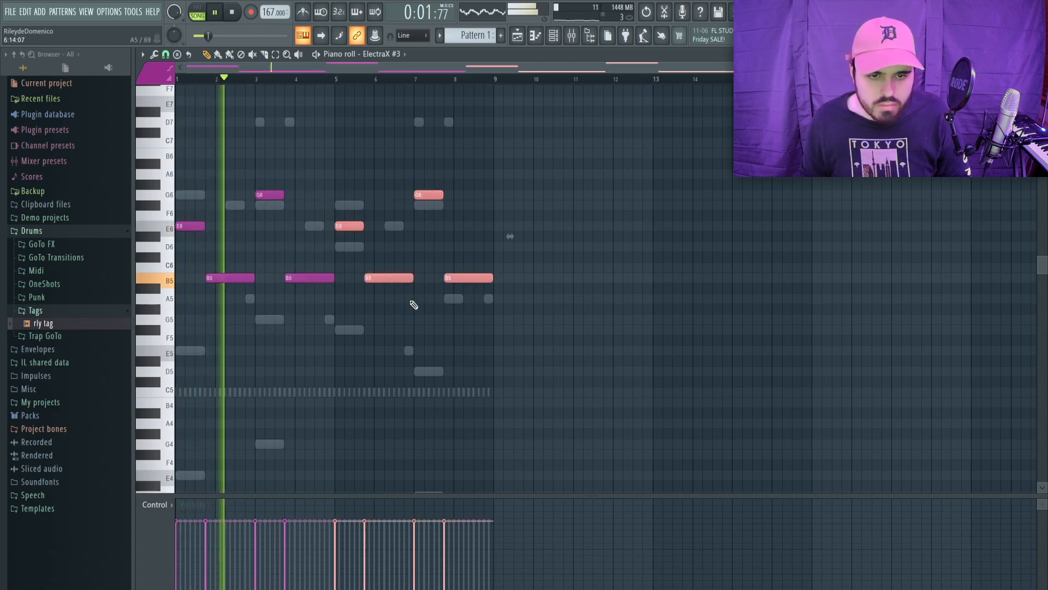
drag(346, 227, 349, 334)
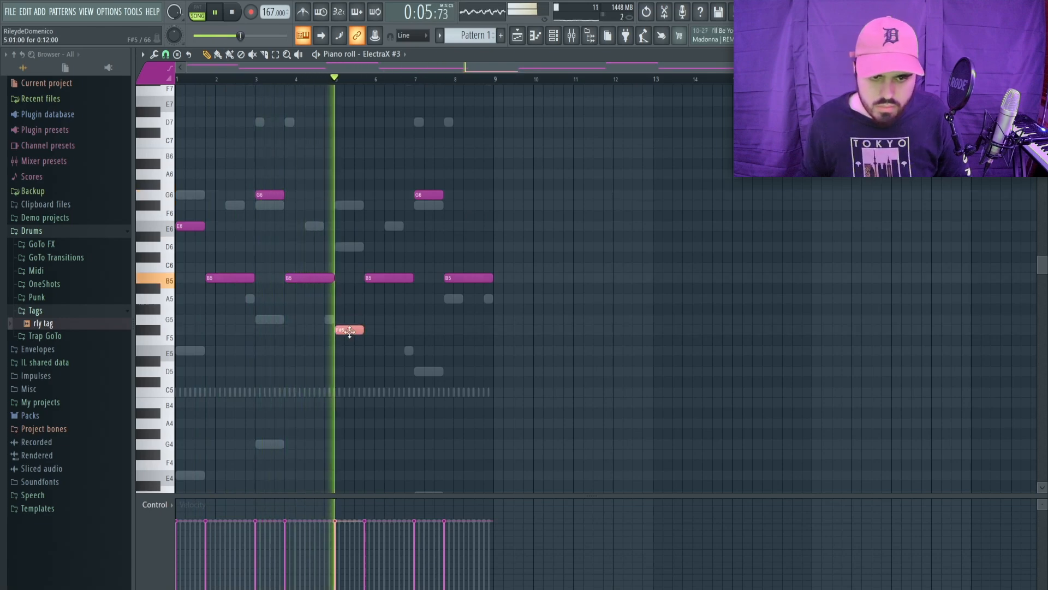
key(ctrl+Up)
key(space)
key(space)
key(ctrl+d)
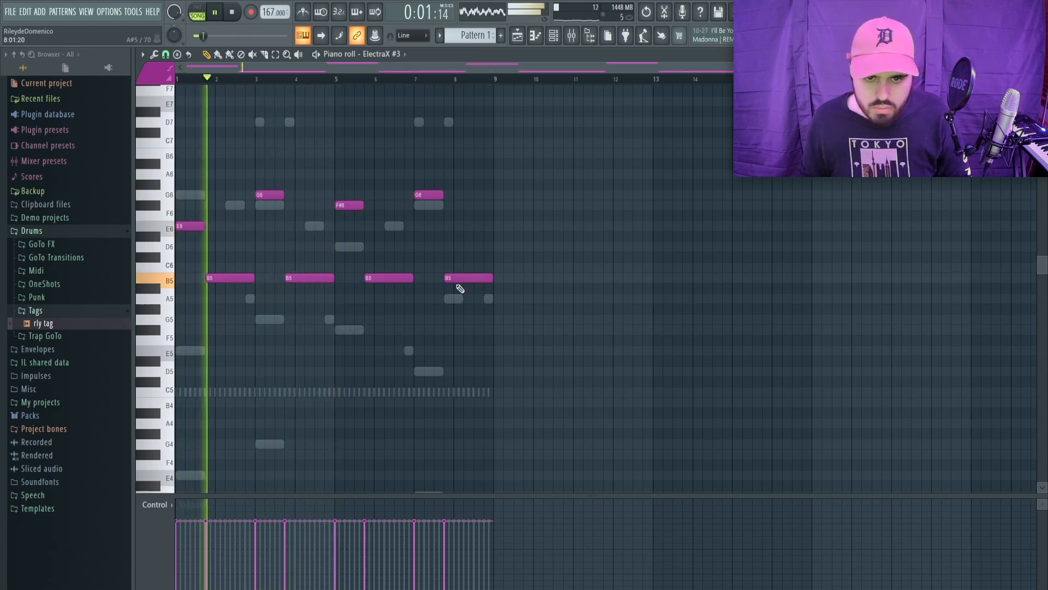
Step: Lower the bar 7 note to D6 and the final long note to A5 in ElectraX #3's piano roll
drag(460, 288, 452, 298)
click(429, 195)
key(ctrl+Down)
key(Down)
key(Down)
key(Down)
key(Down)
key(Down)
key(ctrl+Up)
key(ctrl+d)
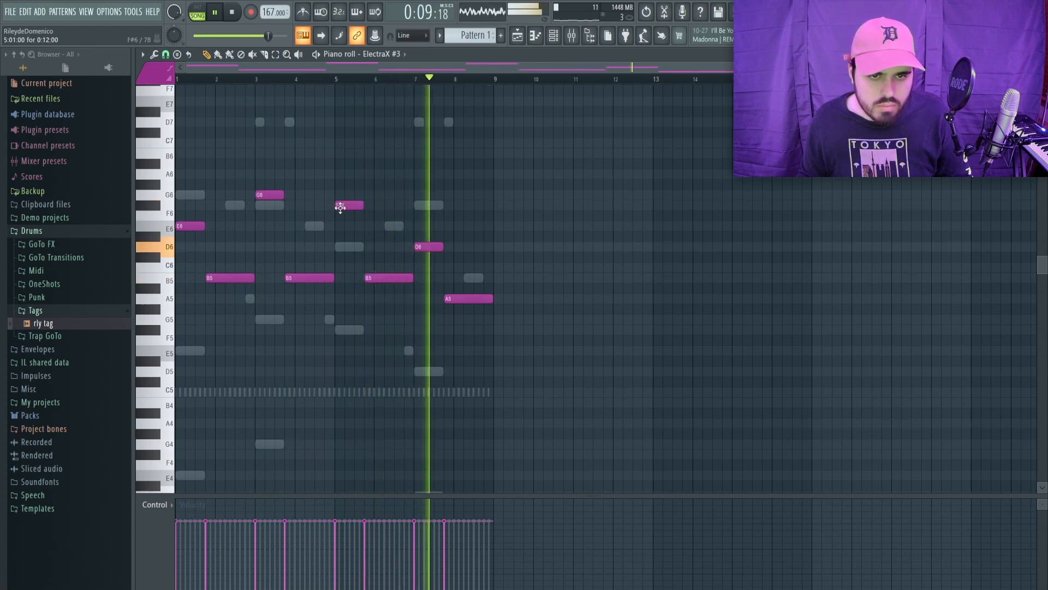
Step: Lower the bar 3 note to F#6 and the bar 5 note to D6 in ElectraX #3, and replay the pattern
scroll(349, 356, down, 2)
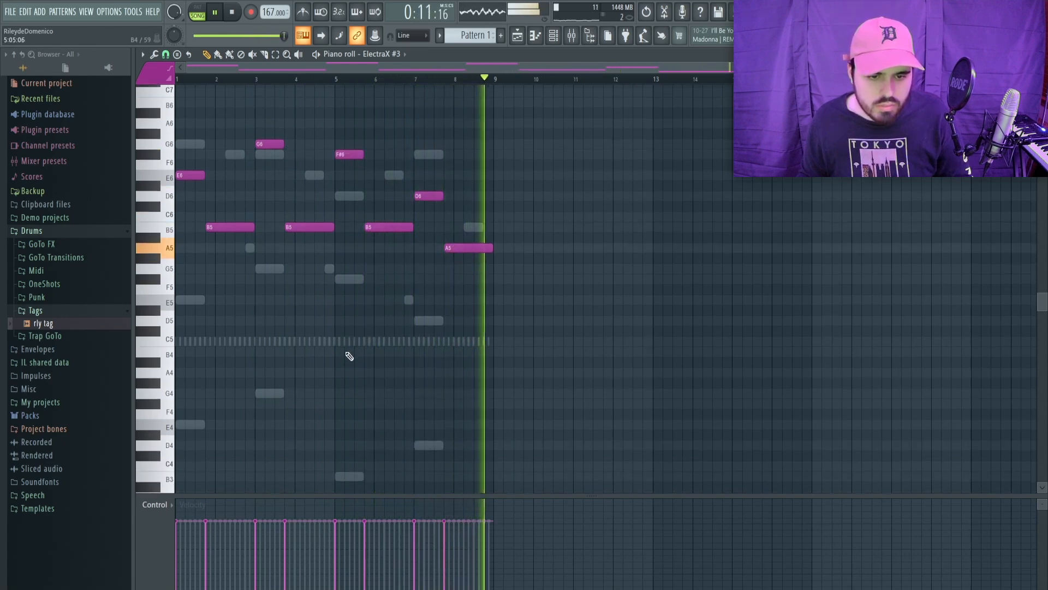
scroll(349, 356, down, 2)
key(space)
click(334, 434)
scroll(347, 382, up, 6)
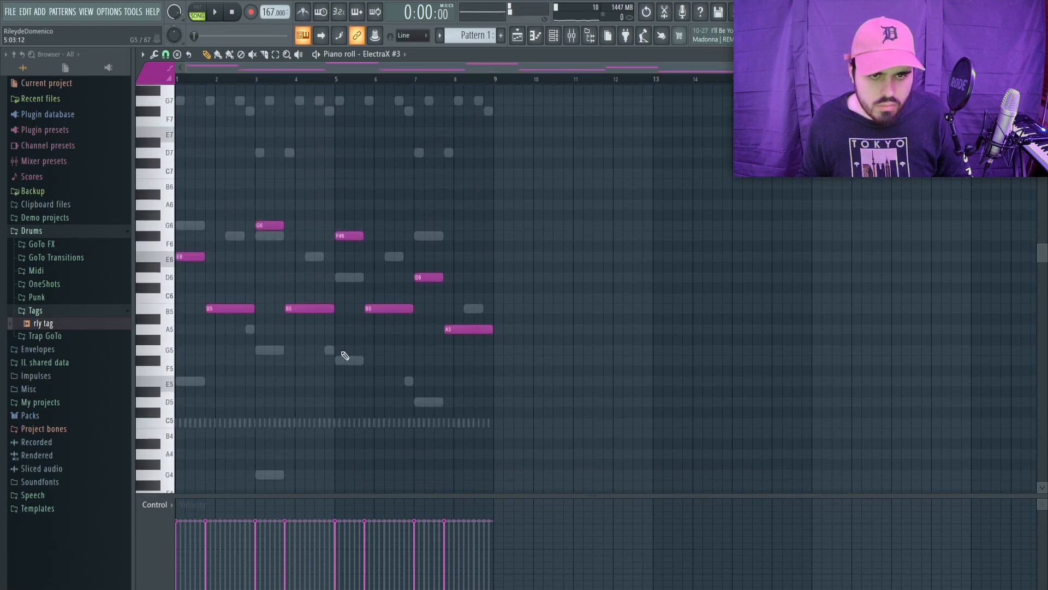
key(space)
drag(269, 257, 269, 267)
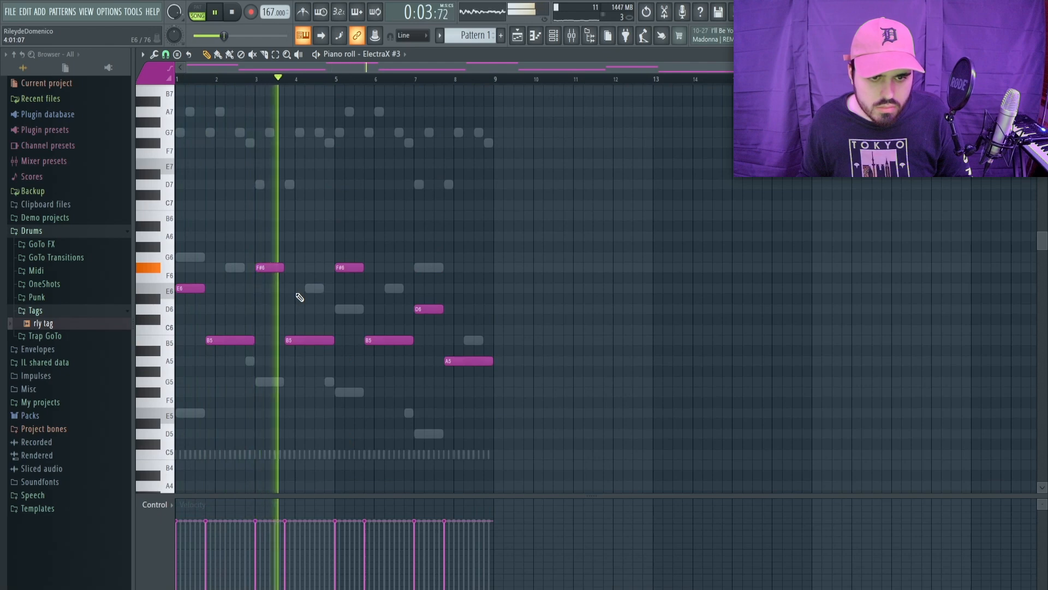
drag(346, 267, 346, 309)
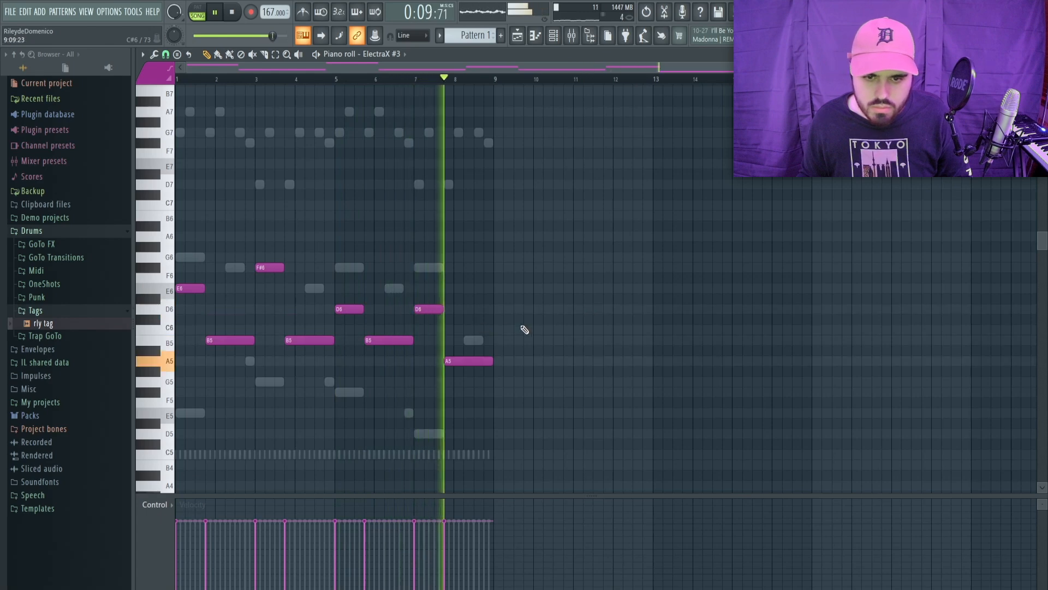
key(space)
key(space)
Step: Shorten ElectraX #3's final A5 note and add a short B5 and a short A5 to fill bar 8
drag(489, 358, 463, 360)
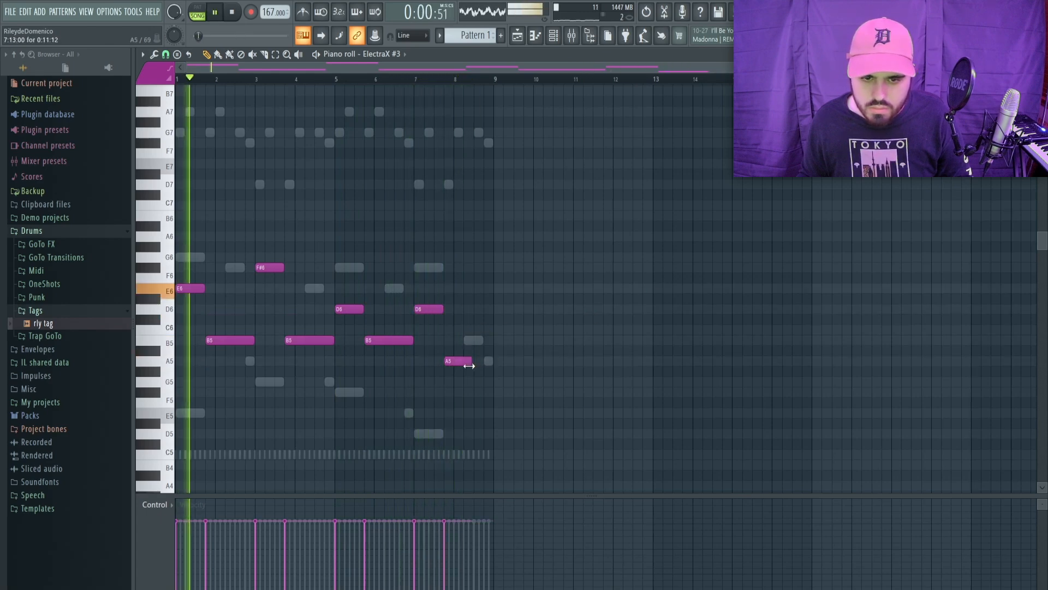
click(468, 341)
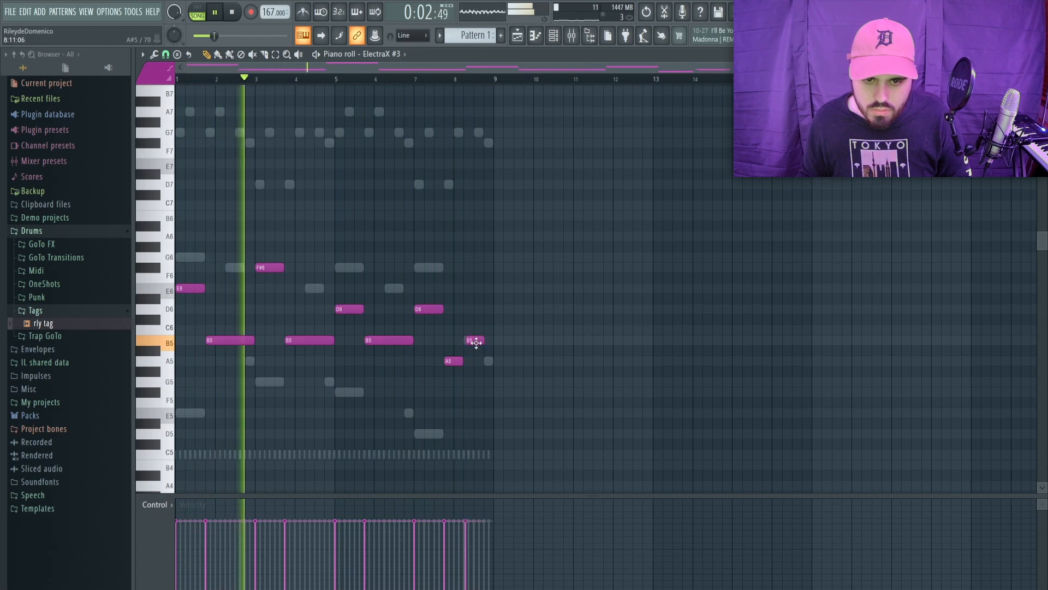
click(489, 361)
drag(502, 364, 493, 363)
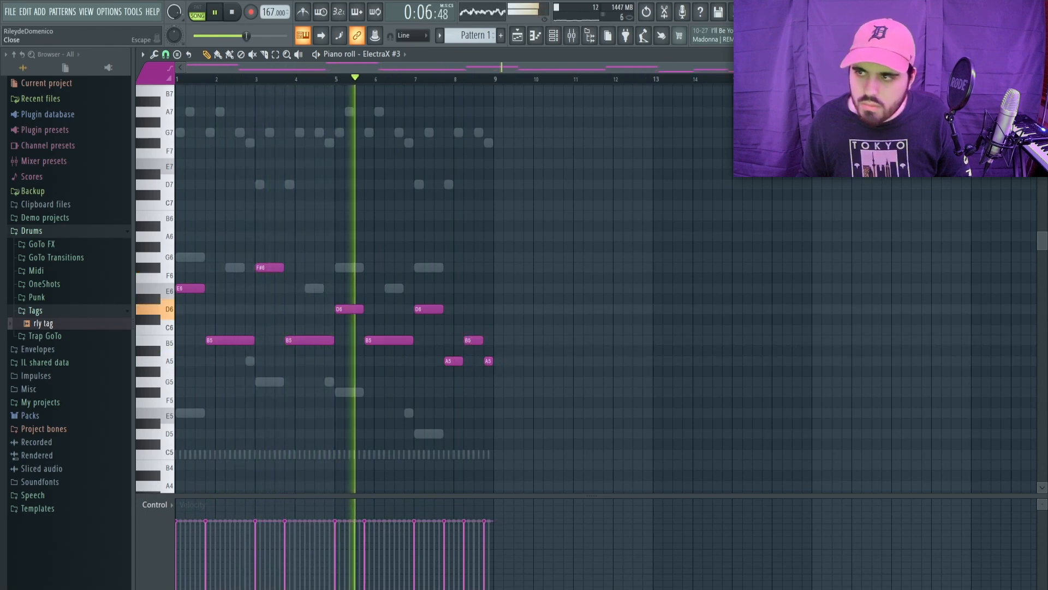
click(1041, 55)
Step: In Insert 2's Fruity Parametric EQ 2, low-pass the highs with band 7 and high-pass with band 1 raised to about band 5's frequency
click(313, 243)
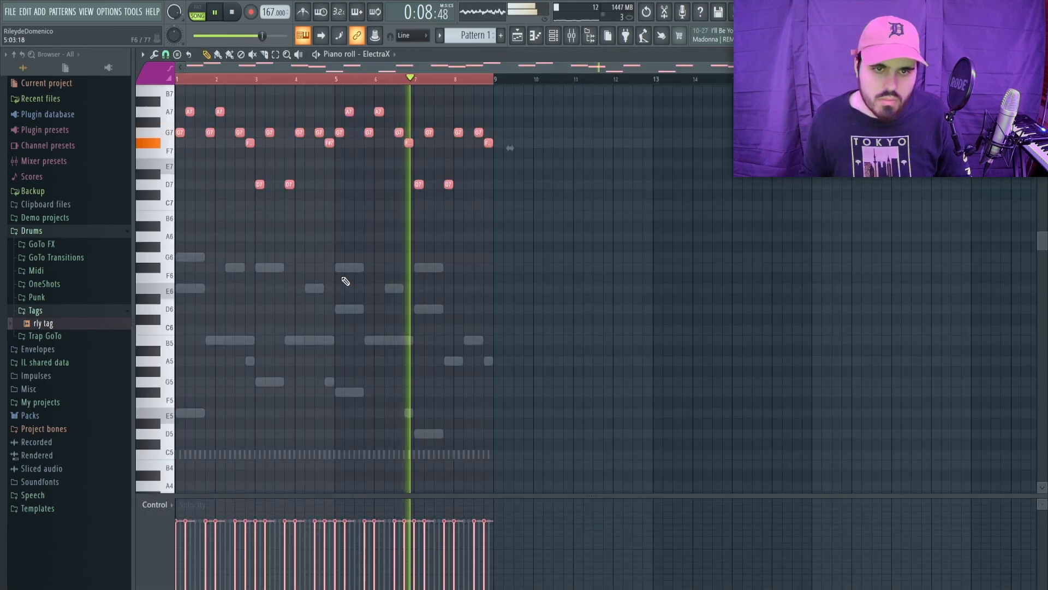
key(Escape)
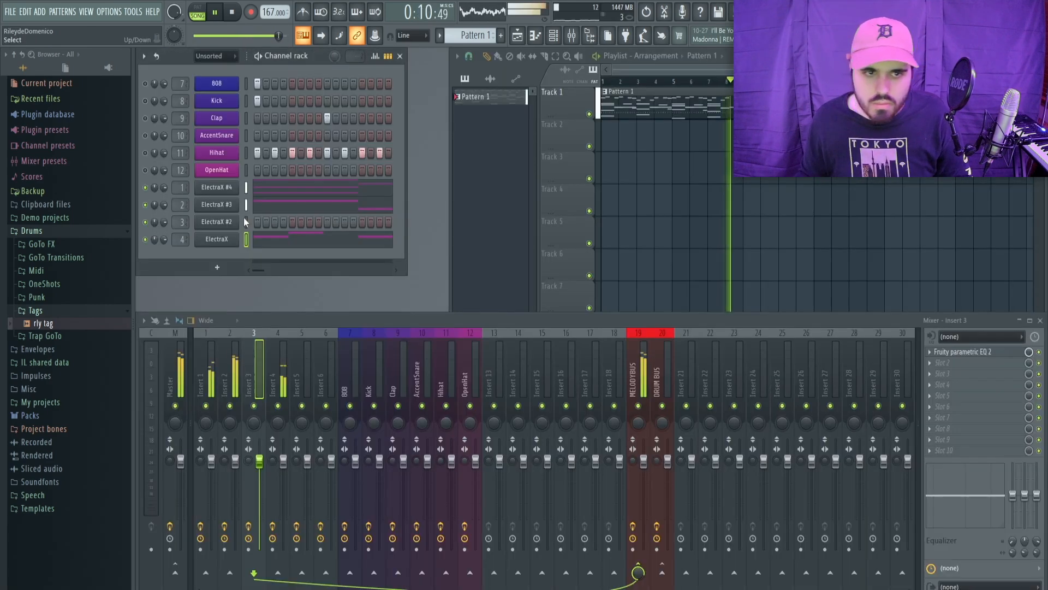
click(219, 352)
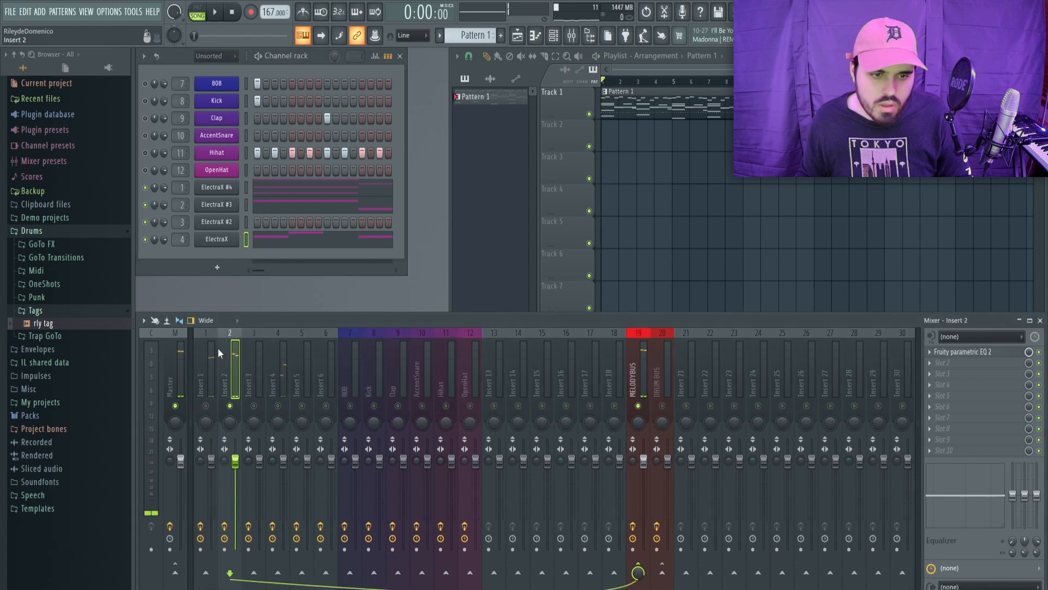
click(957, 352)
key(space)
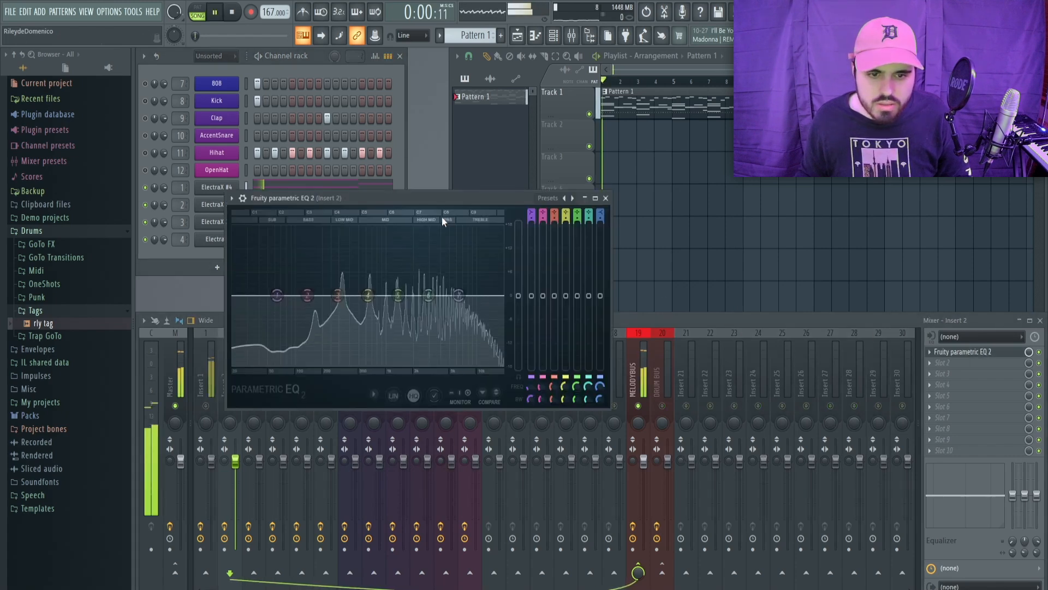
key(space)
mouse_move(600, 215)
mouse_down()
mouse_move(600, 234)
mouse_move(601, 216)
mouse_up()
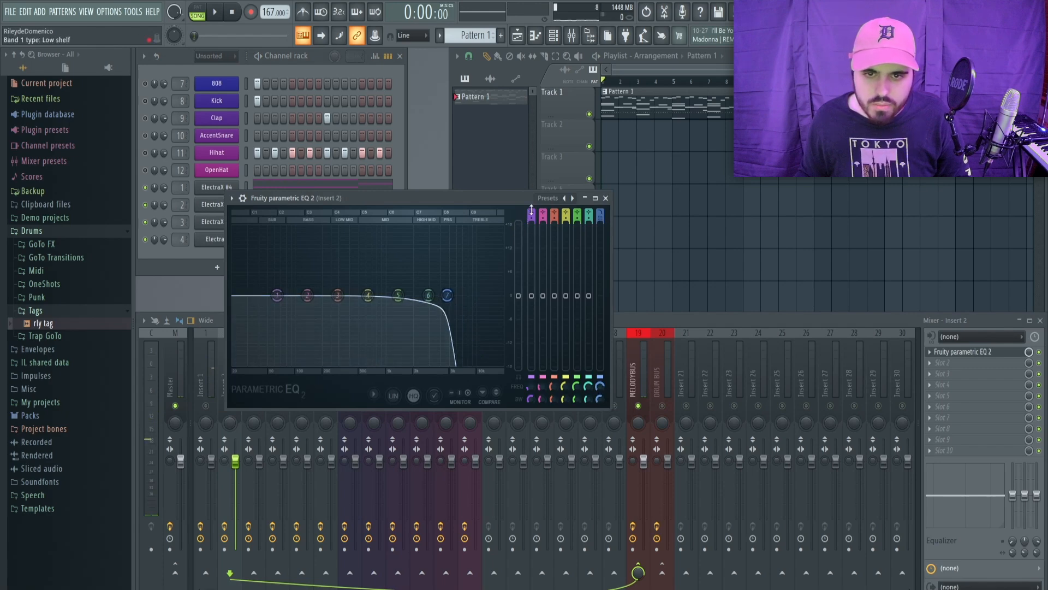
drag(531, 210, 531, 230)
drag(531, 387, 531, 337)
key(space)
key(space)
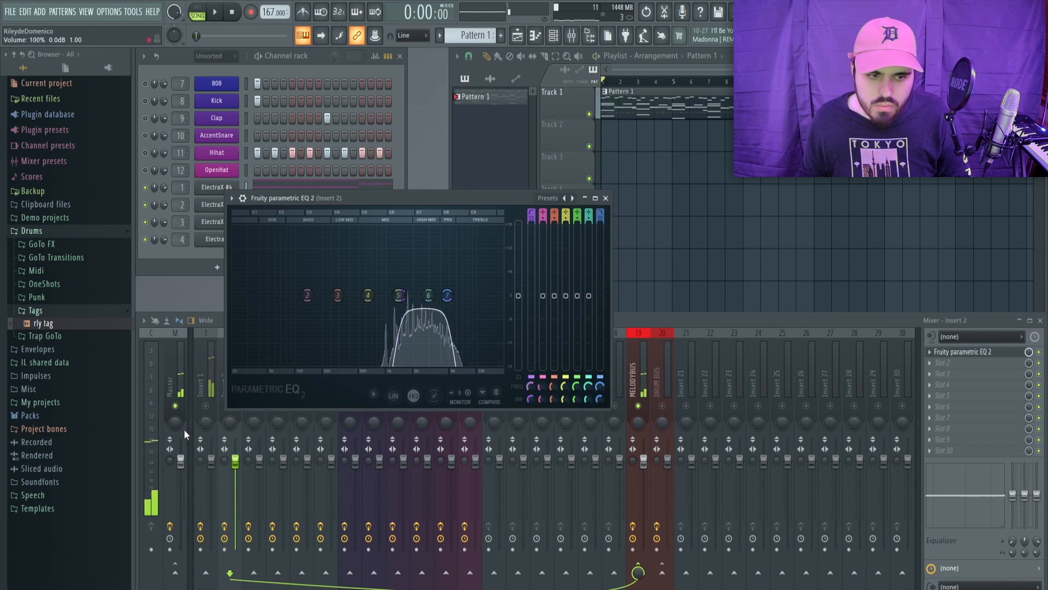
Step: Unmute Insert 1, play it together with Insert 2 and close the Insert 2 equalizer
click(208, 389)
click(207, 406)
key(space)
click(427, 199)
key(Escape)
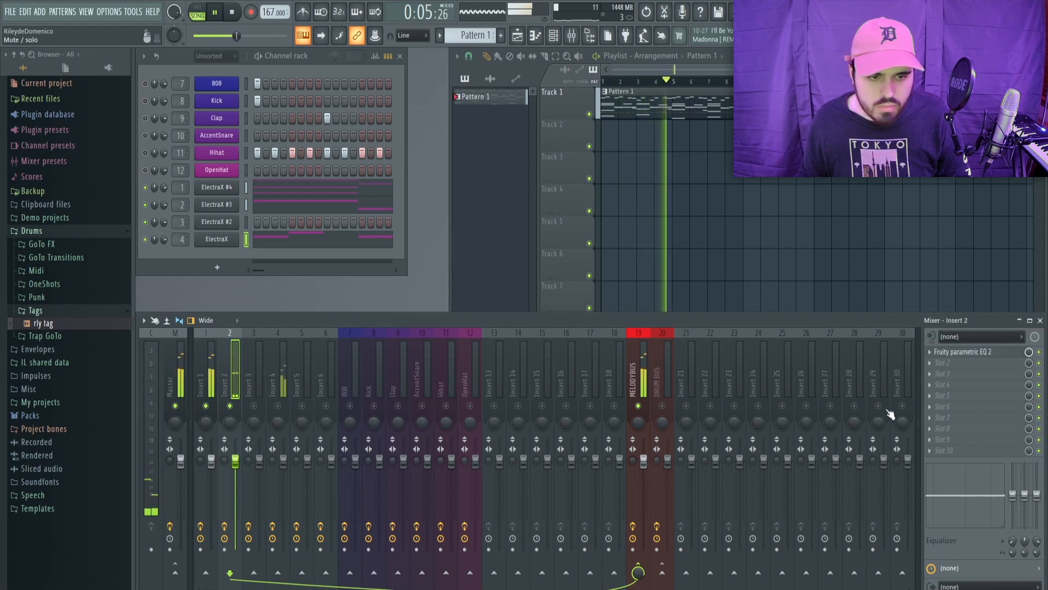
Step: Add Fruity Delay 2 to Insert 2's slot 6 with ping-pong feedback, time about 2:38 and mix level about 51%
click(944, 406)
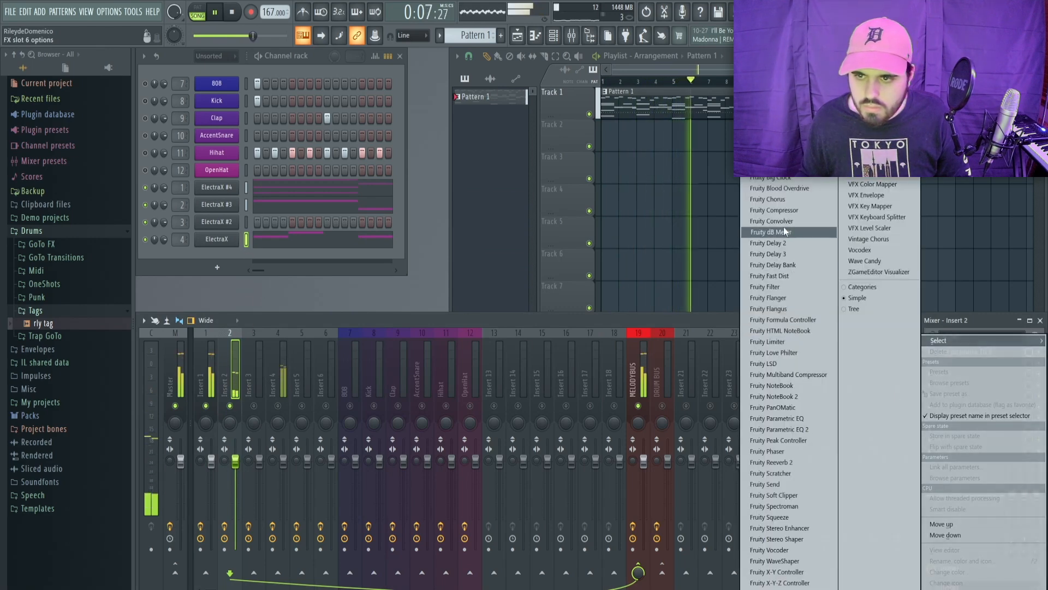
click(792, 244)
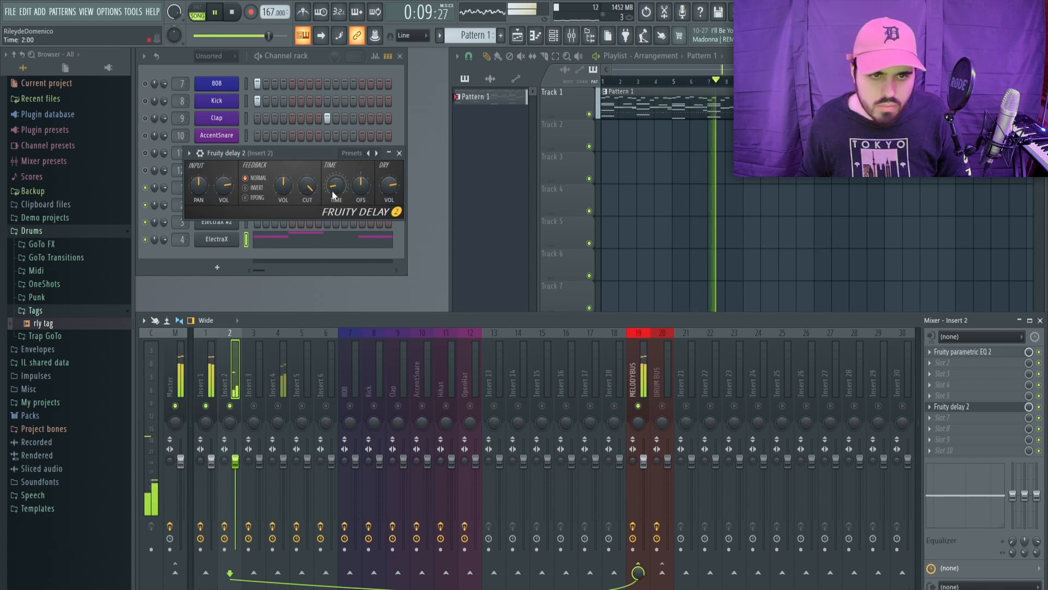
click(246, 198)
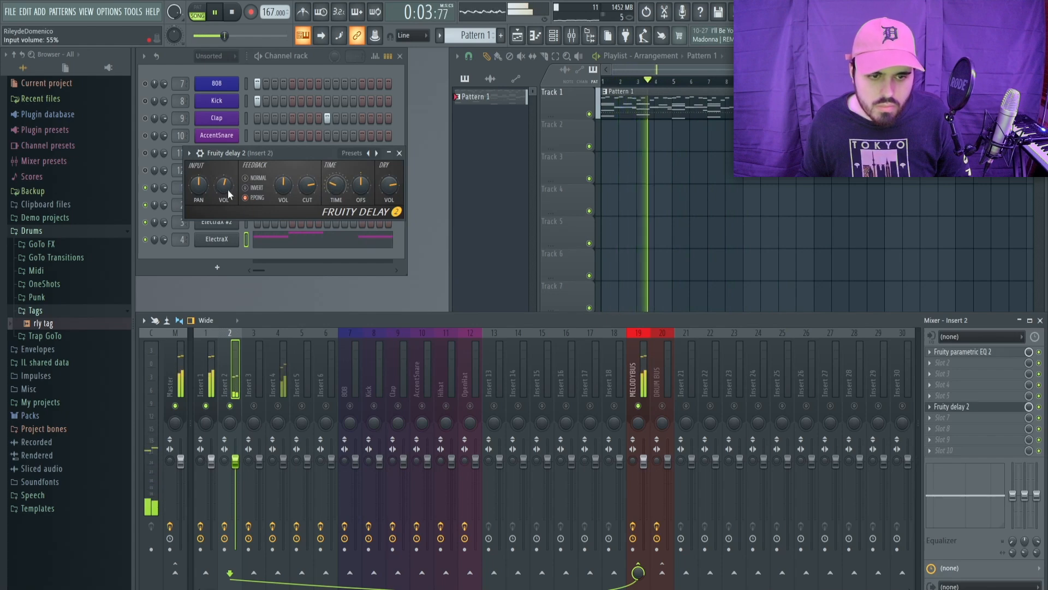
drag(224, 186, 224, 179)
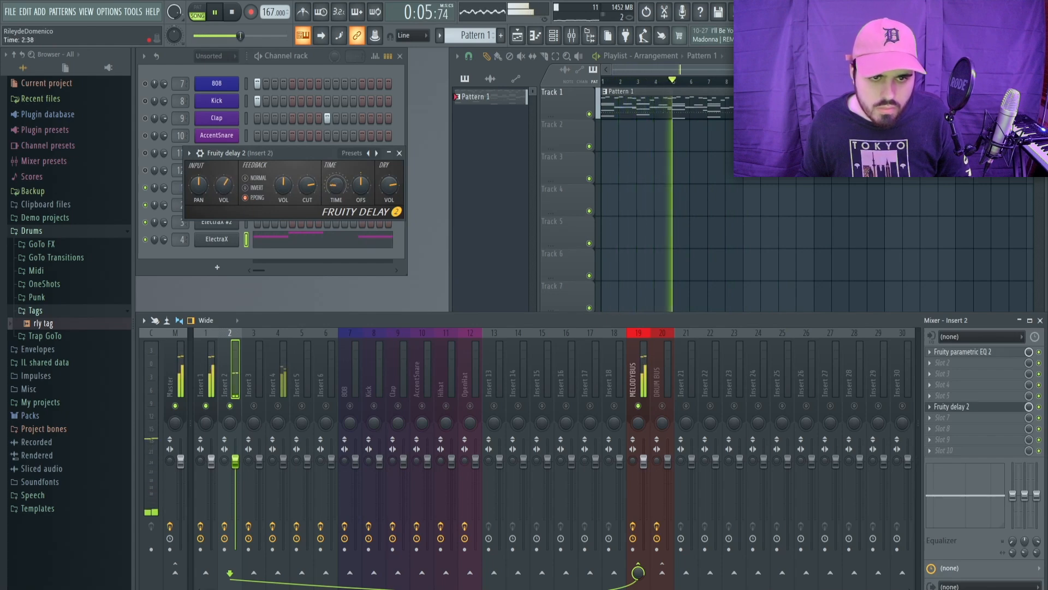
click(399, 153)
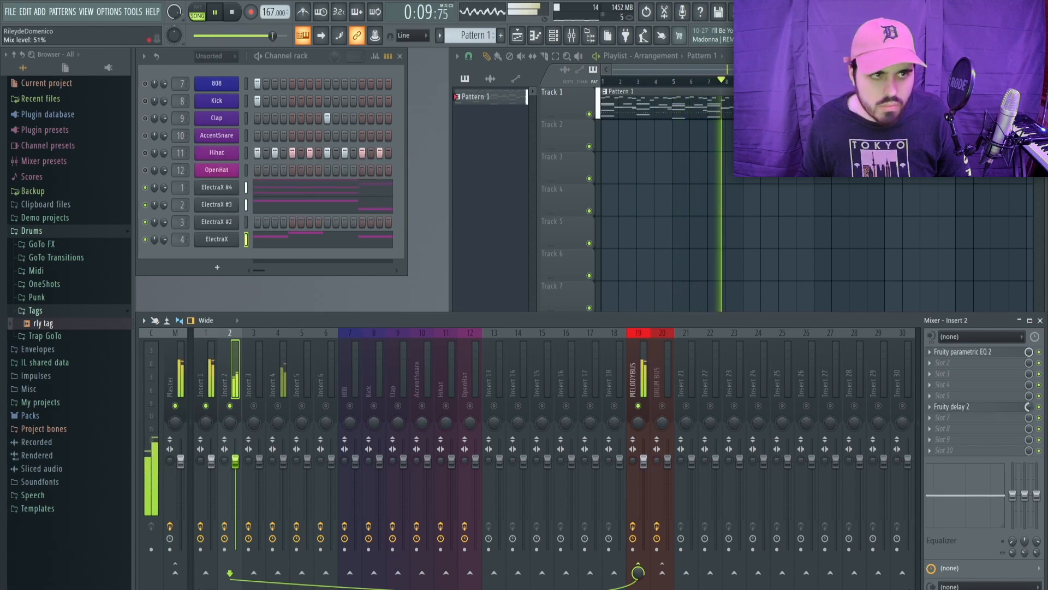
Step: Add Fruity Reeverb 2 to Insert 2's slot 9, load the 90_90 Wet preset and reduce its mix level
click(942, 439)
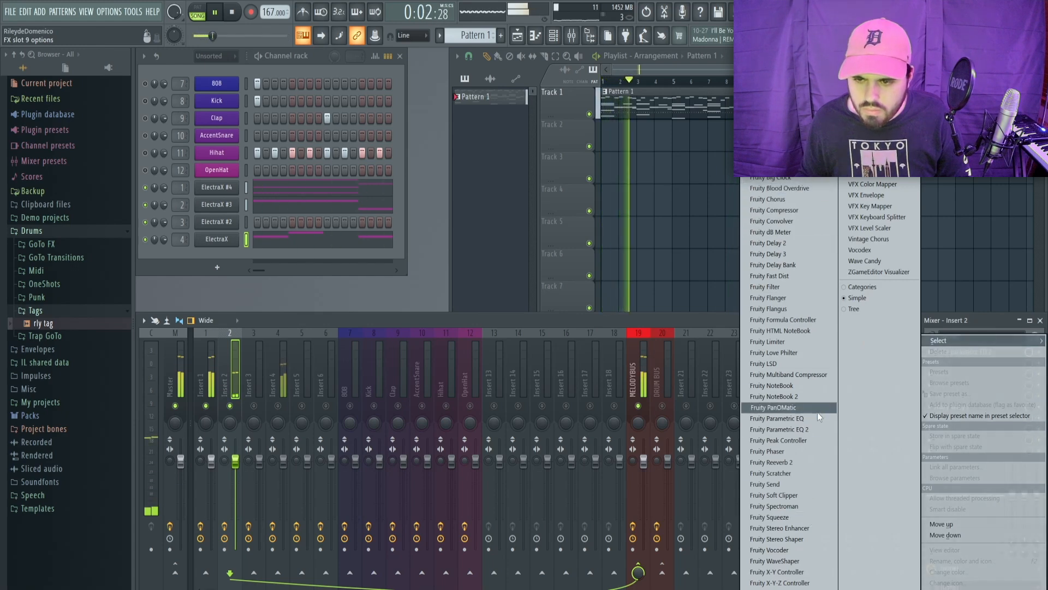
click(770, 462)
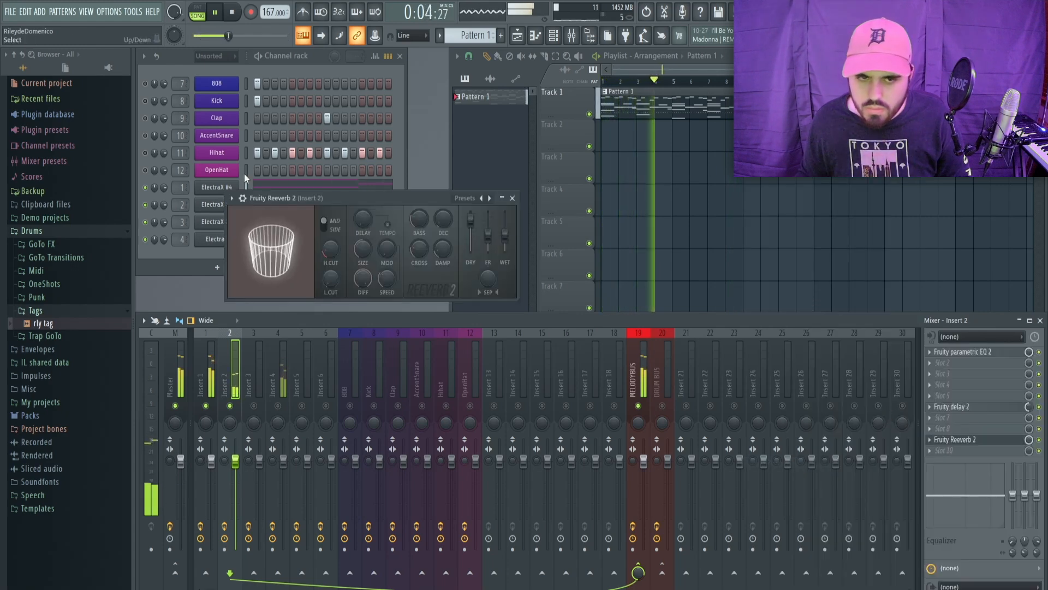
click(231, 199)
mouse_move(265, 243)
click(392, 243)
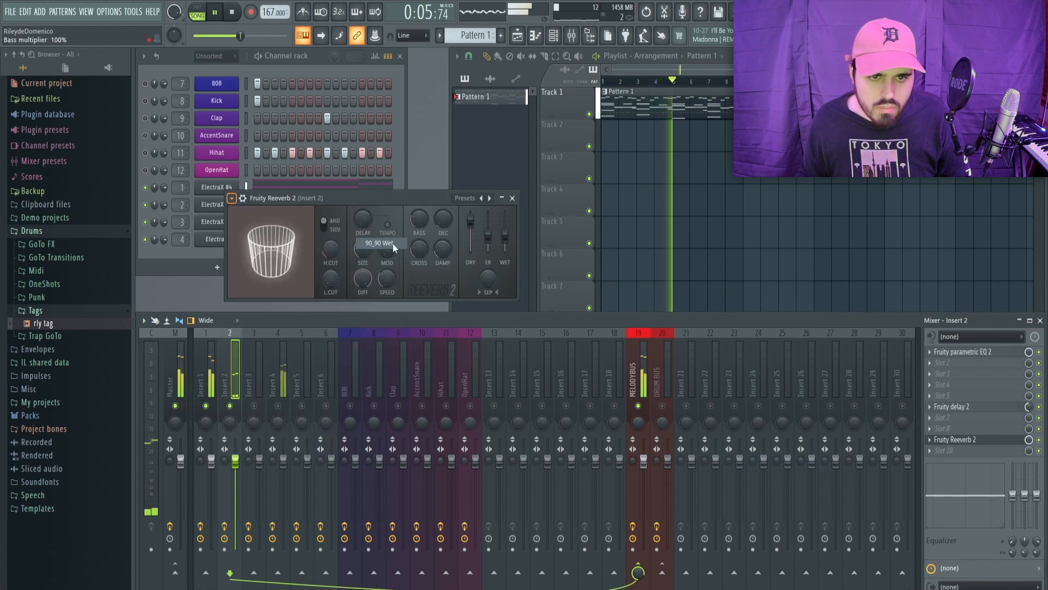
click(512, 198)
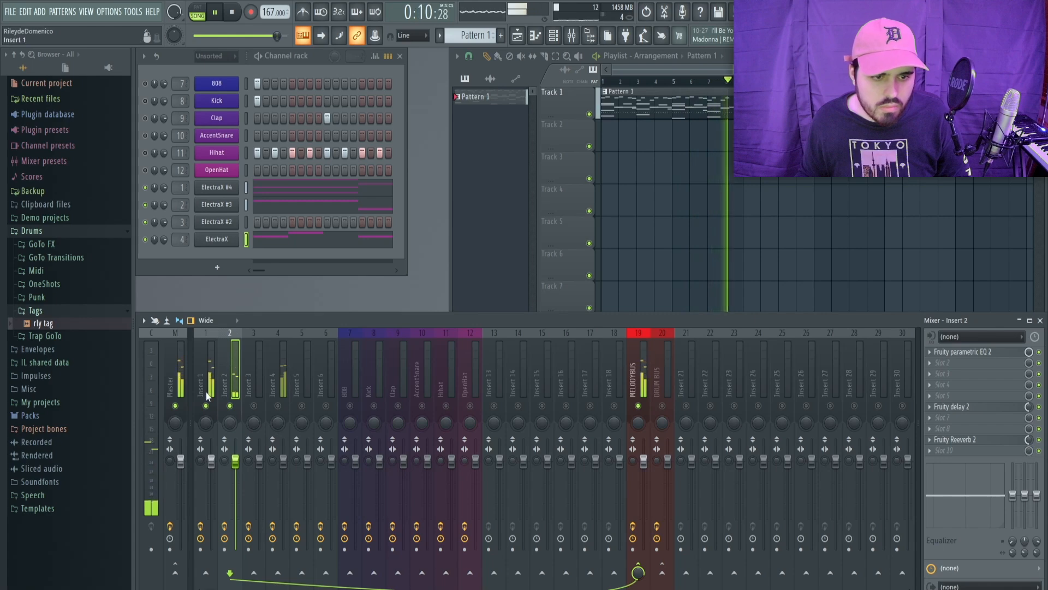
Step: Unmute Insert 4 for comparison and cut band 5 by about 1.9 dB in Insert 2's Fruity Parametric EQ 2
click(279, 406)
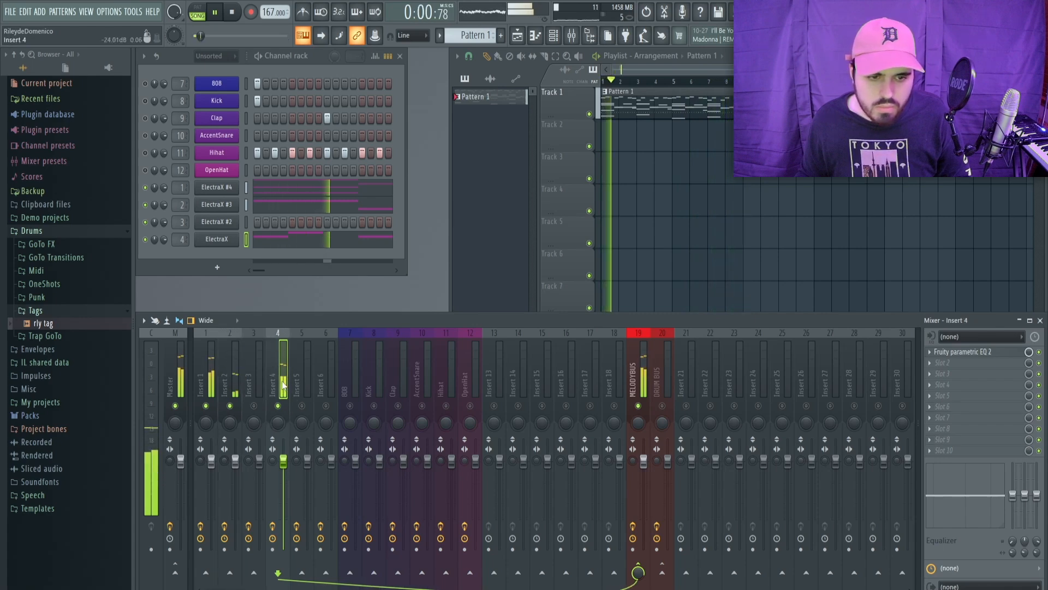
click(961, 354)
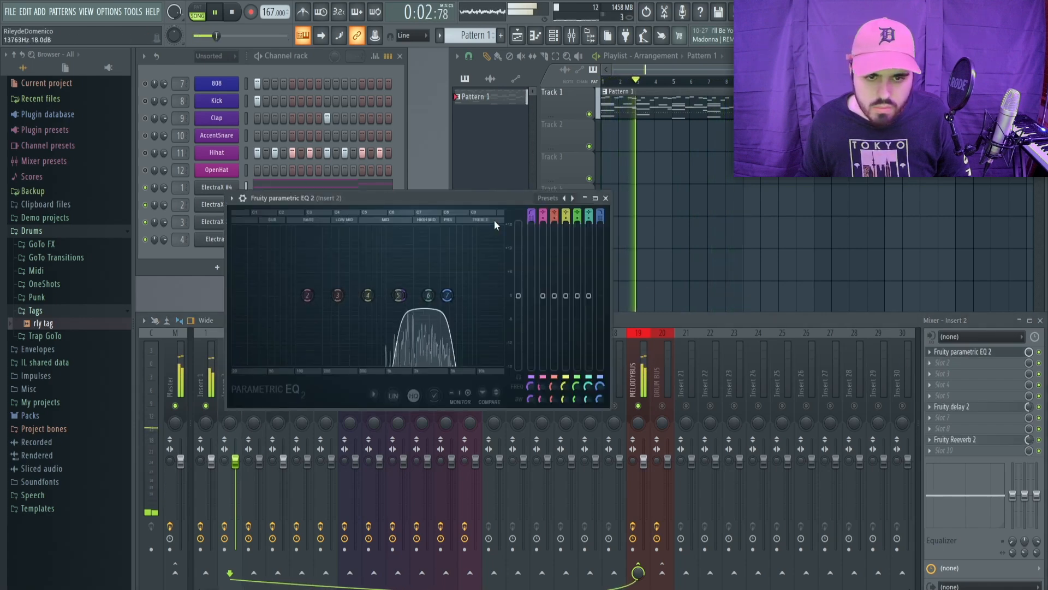
drag(577, 295, 578, 303)
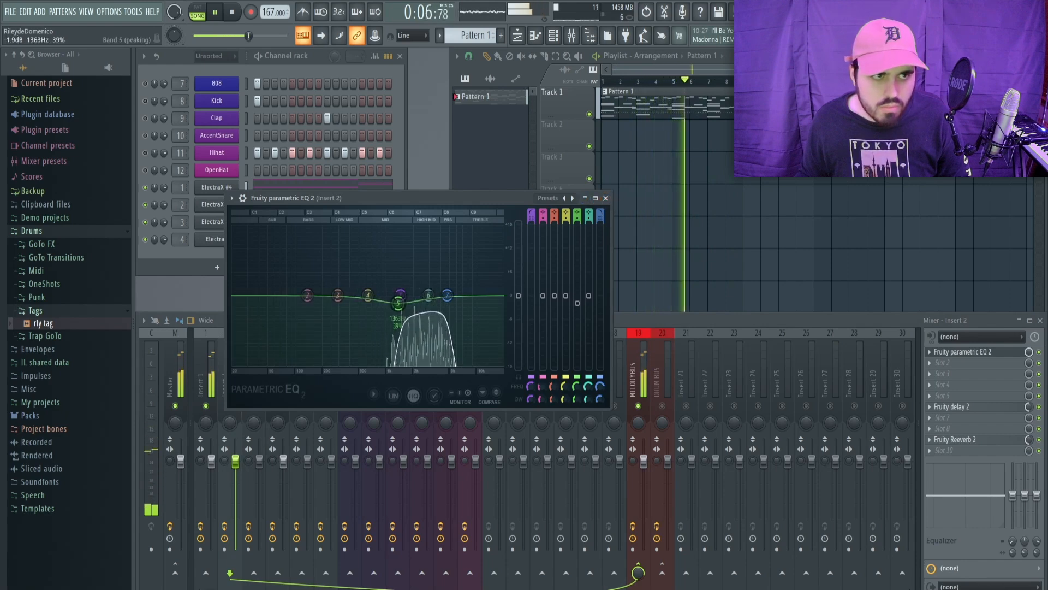
click(605, 197)
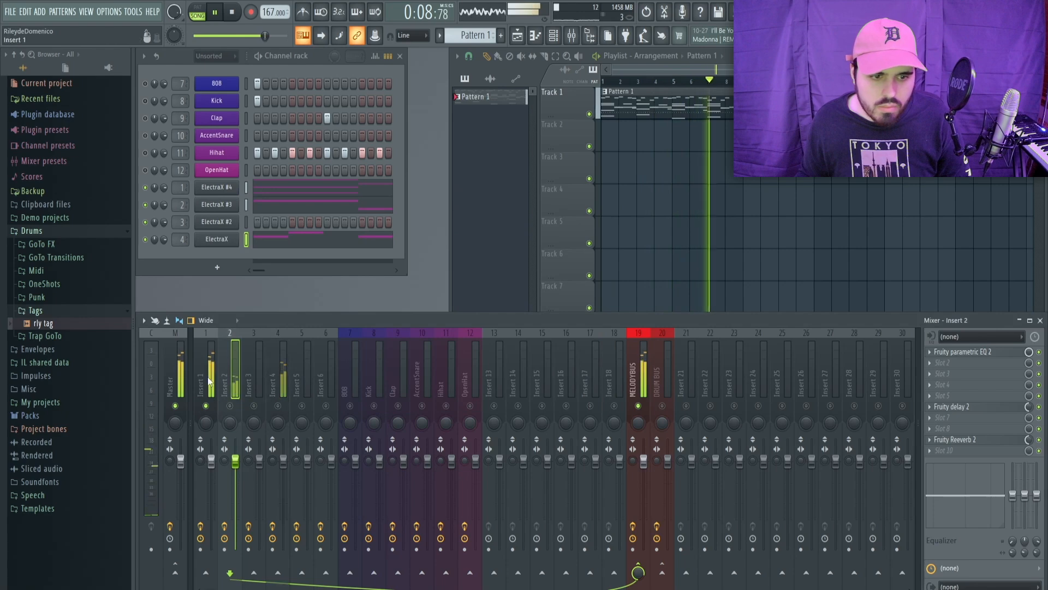
Step: Lower the Insert 1 fader and bring the Insert 2 fader down further, playing them back with Insert 4 unmuted
key(space)
drag(211, 460, 212, 468)
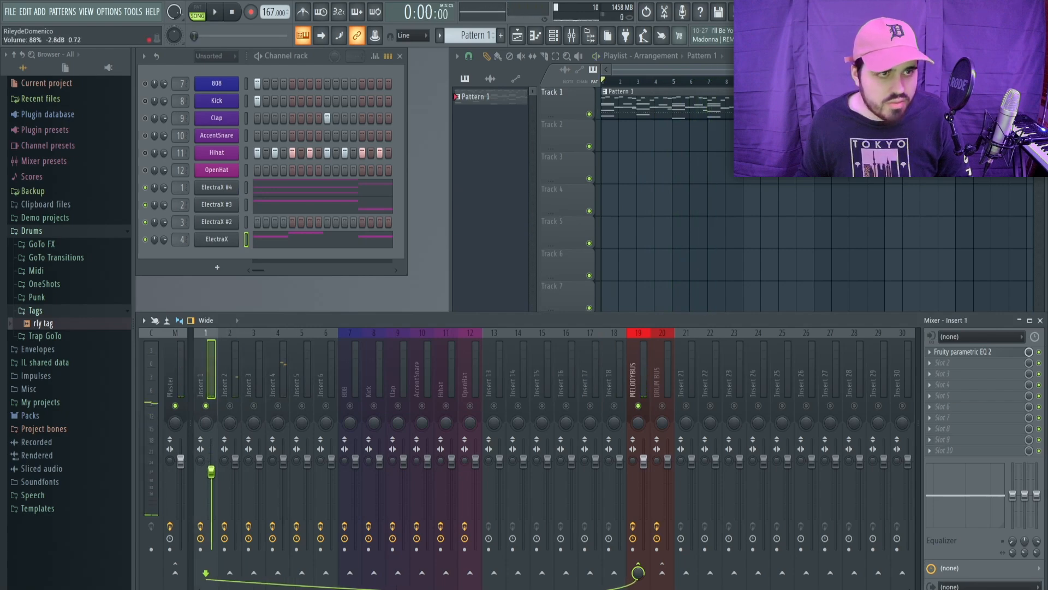
click(235, 461)
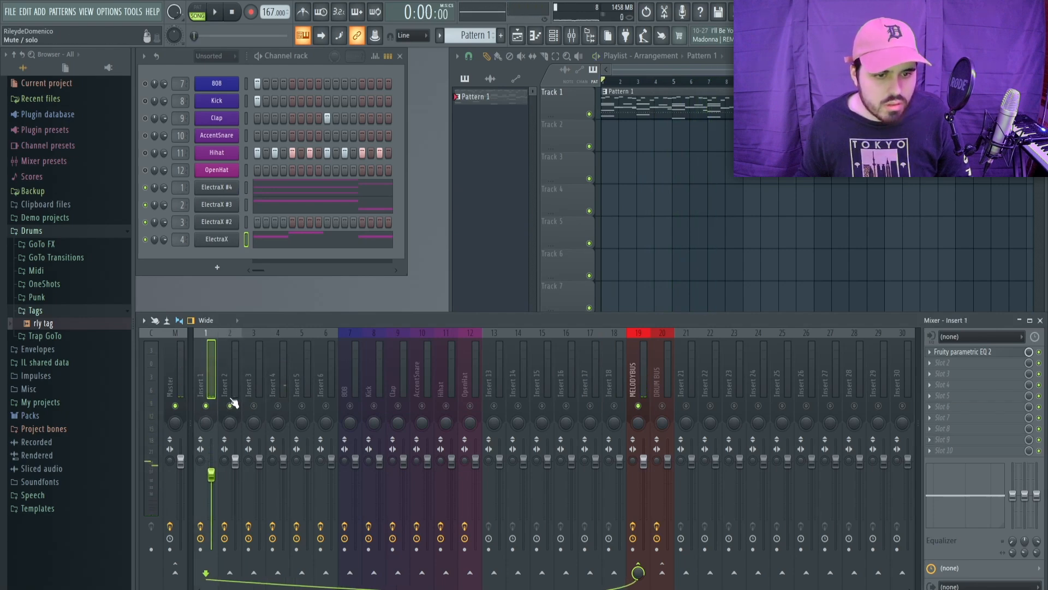
key(space)
key(space)
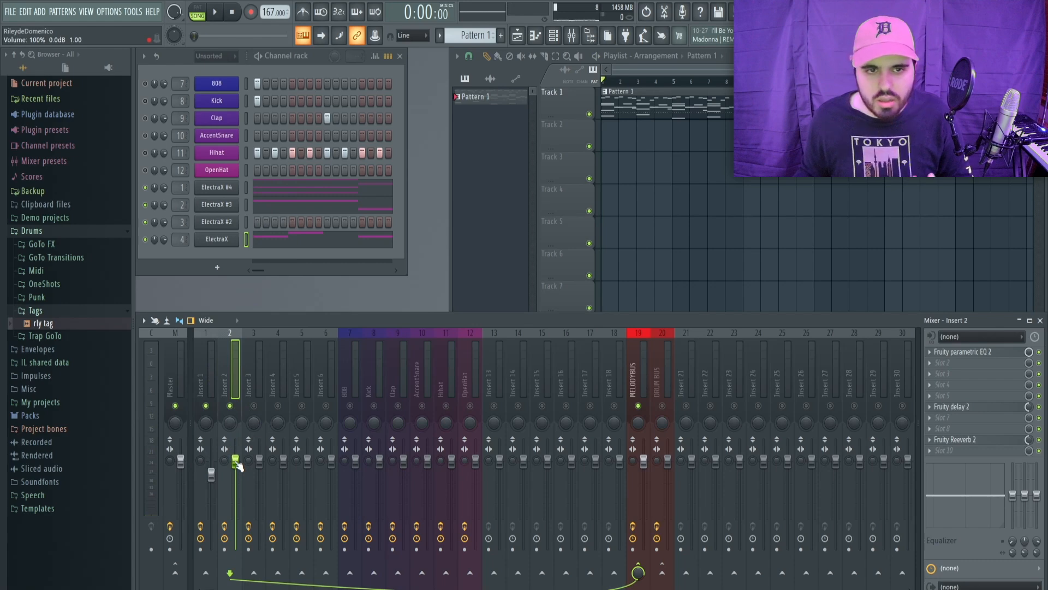
drag(235, 462, 235, 475)
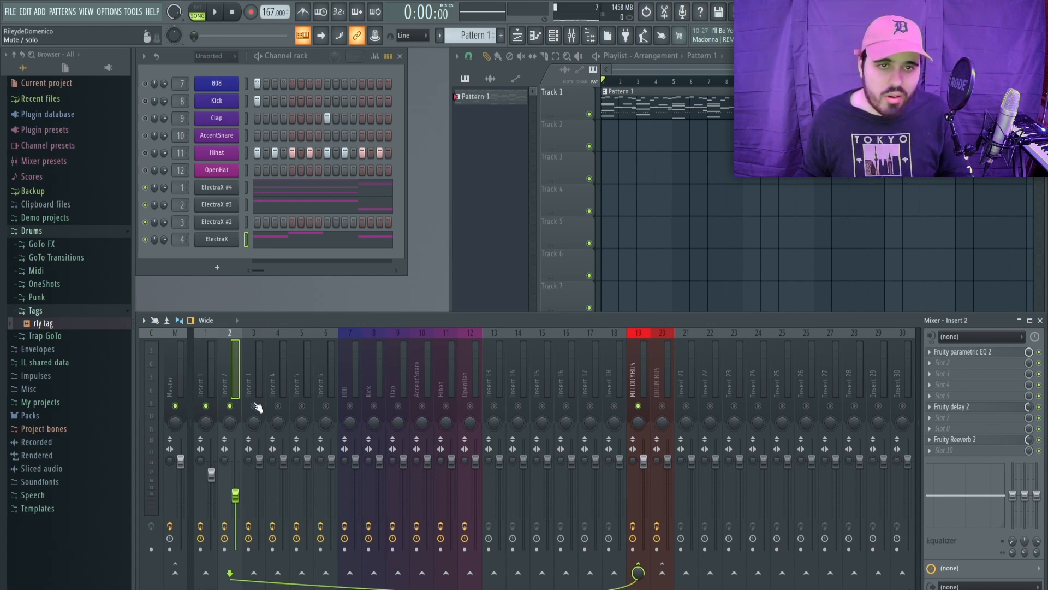
key(space)
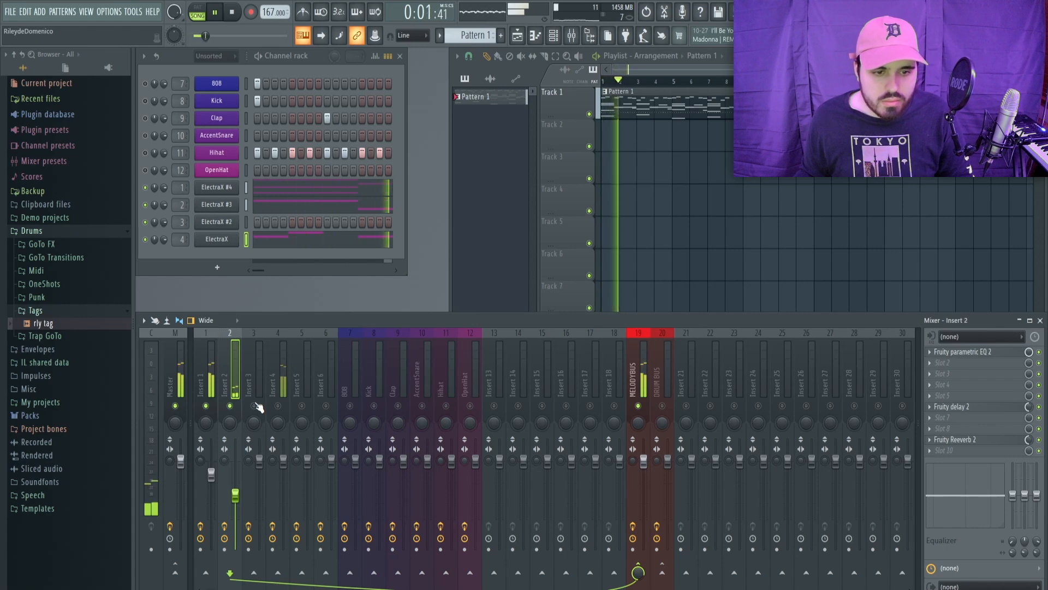
click(276, 410)
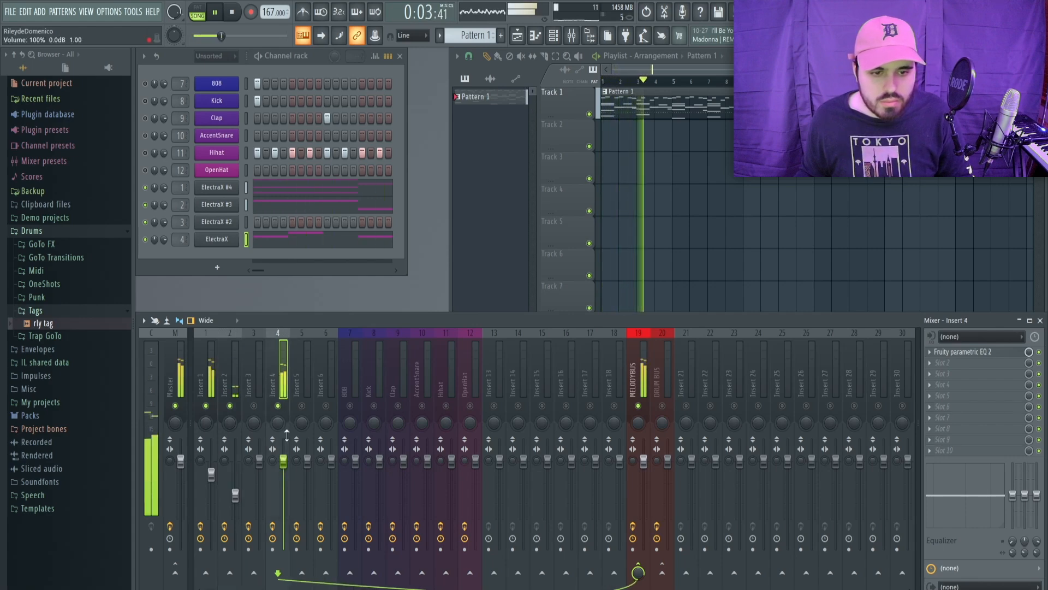
Step: Shorten all ElectraX melody notes in the piano roll to very short staccato hits, play them back and deselect them
click(322, 240)
key(space)
scroll(420, 221, up, 2)
key(ctrl+a)
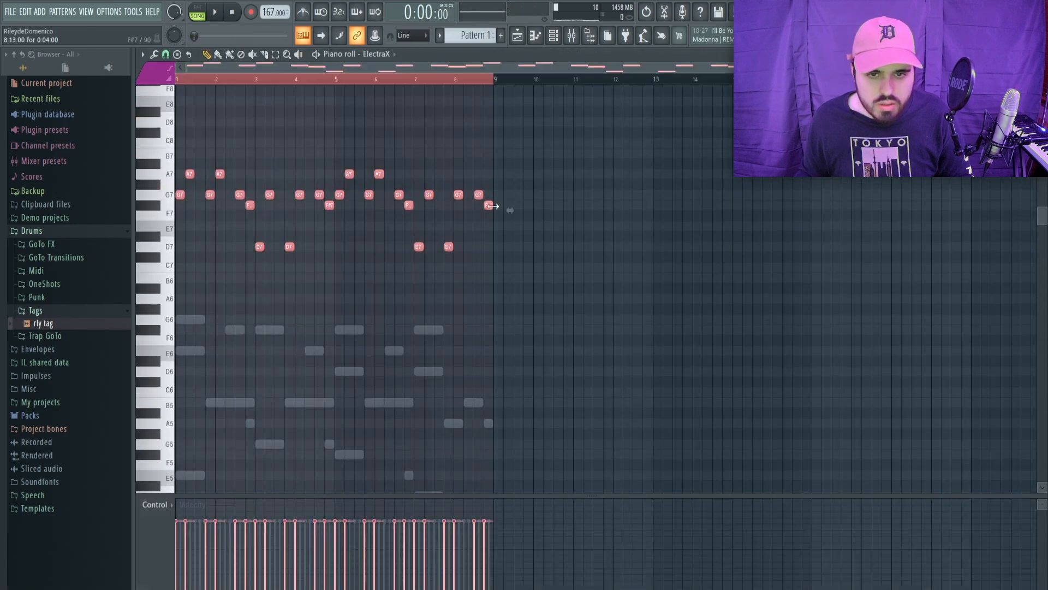
drag(493, 206, 445, 227)
key(space)
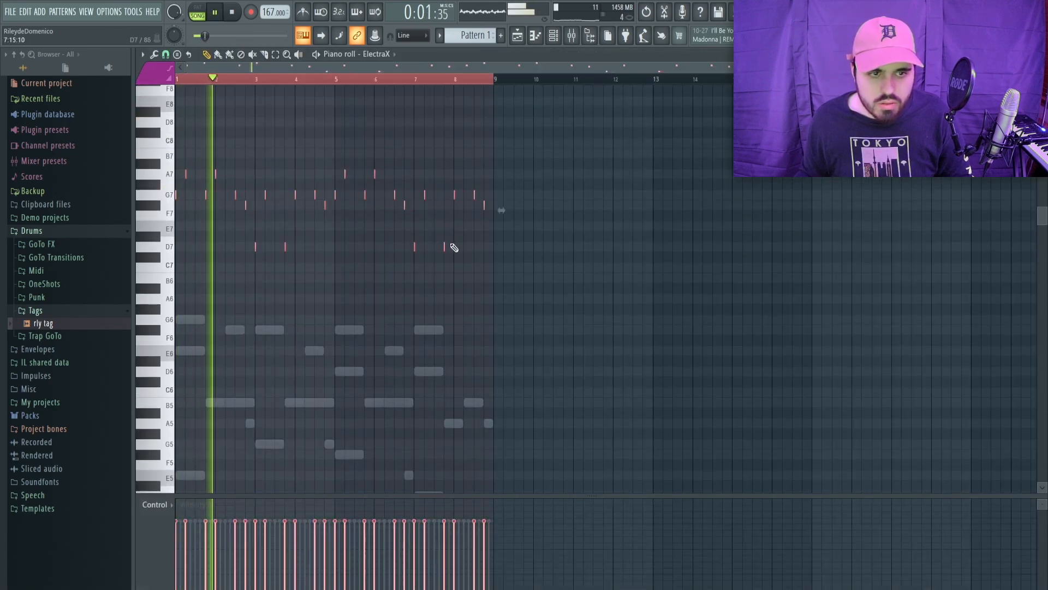
ctrl+click(541, 80)
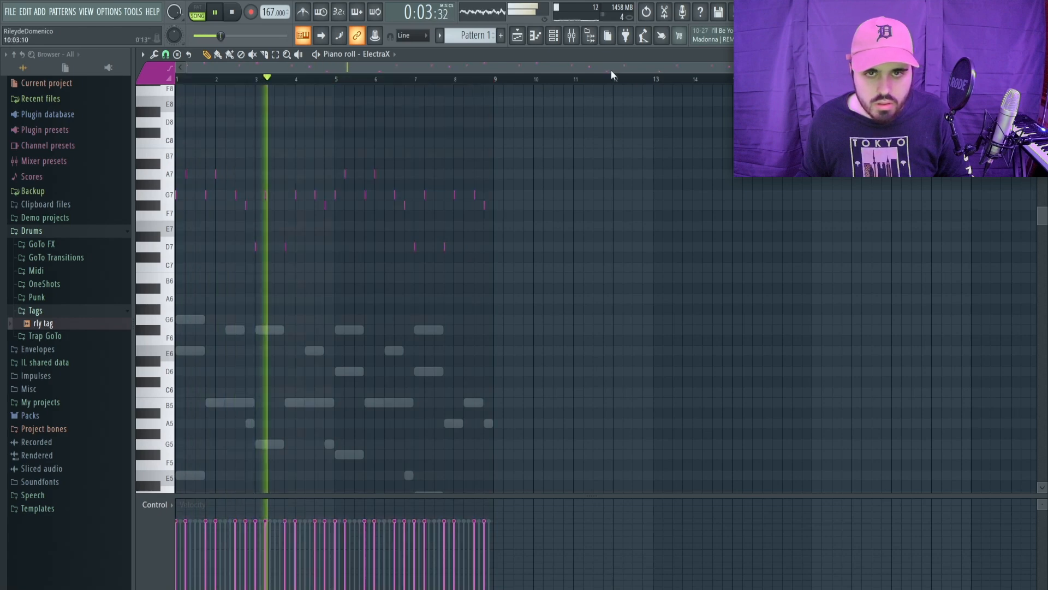
Step: Return to the mixer and lower the Insert 4 fader to about 73% (-6.5 dB) during playback
click(1041, 54)
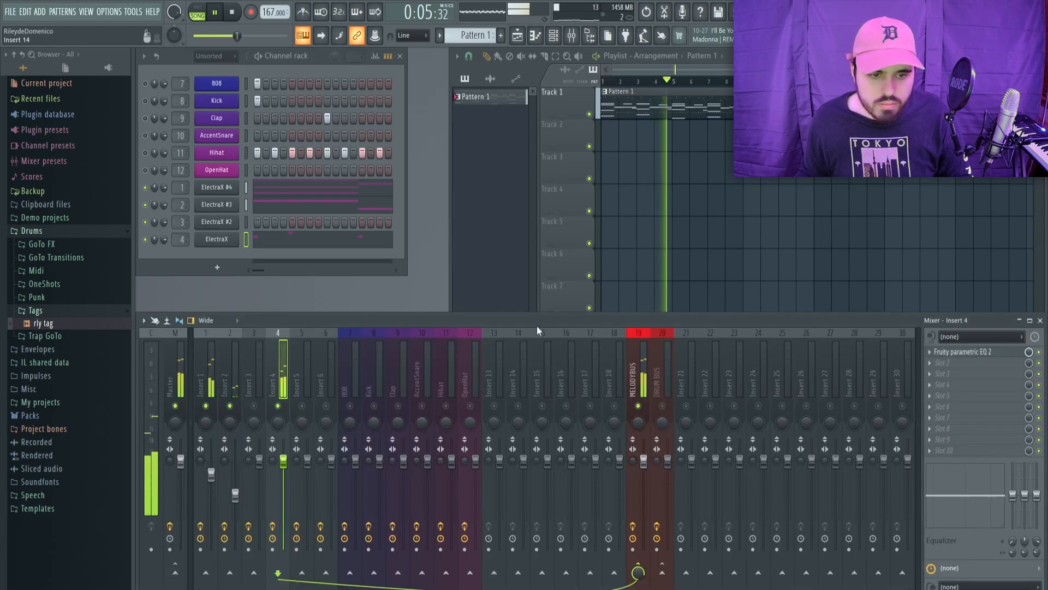
drag(289, 461, 288, 486)
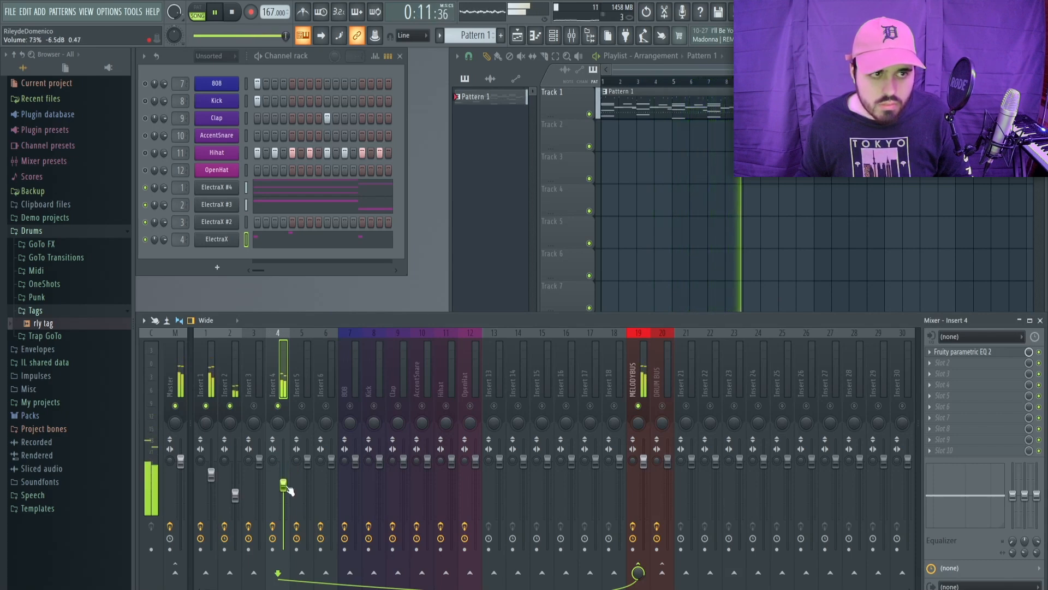
key(space)
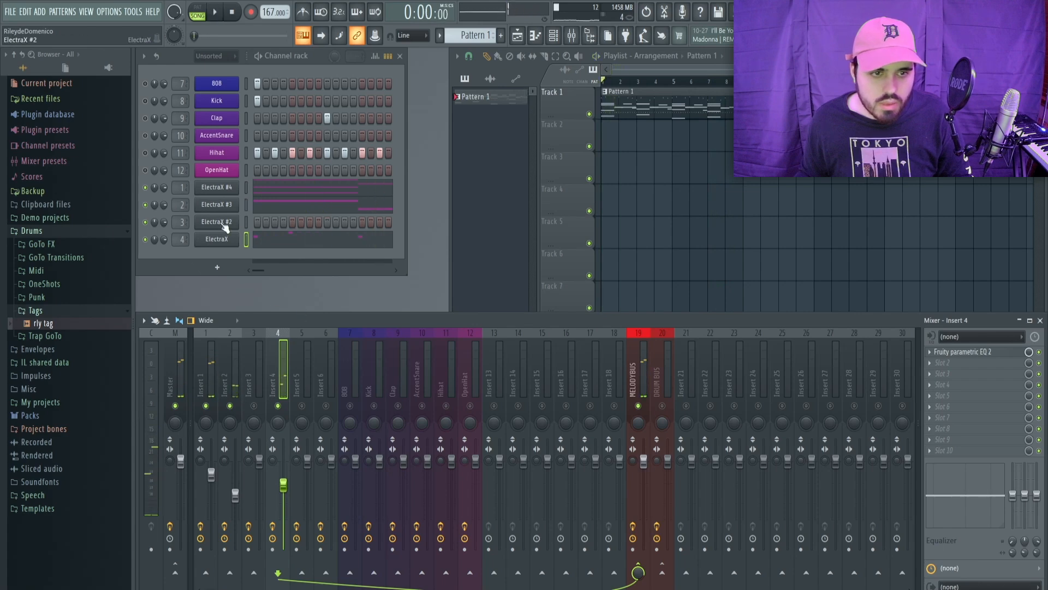
Step: Load the WavSupply Roy Major Leviathan (Electra Bank) bank in ElectraX #2 and choose the Lead - Signal patch
right_click(225, 224)
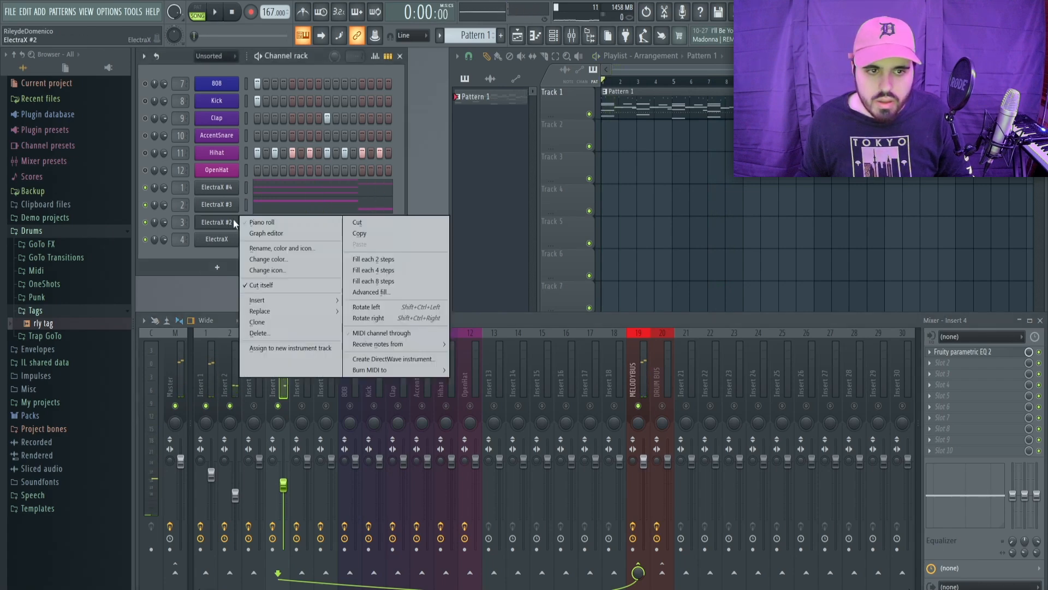
click(267, 224)
key(Escape)
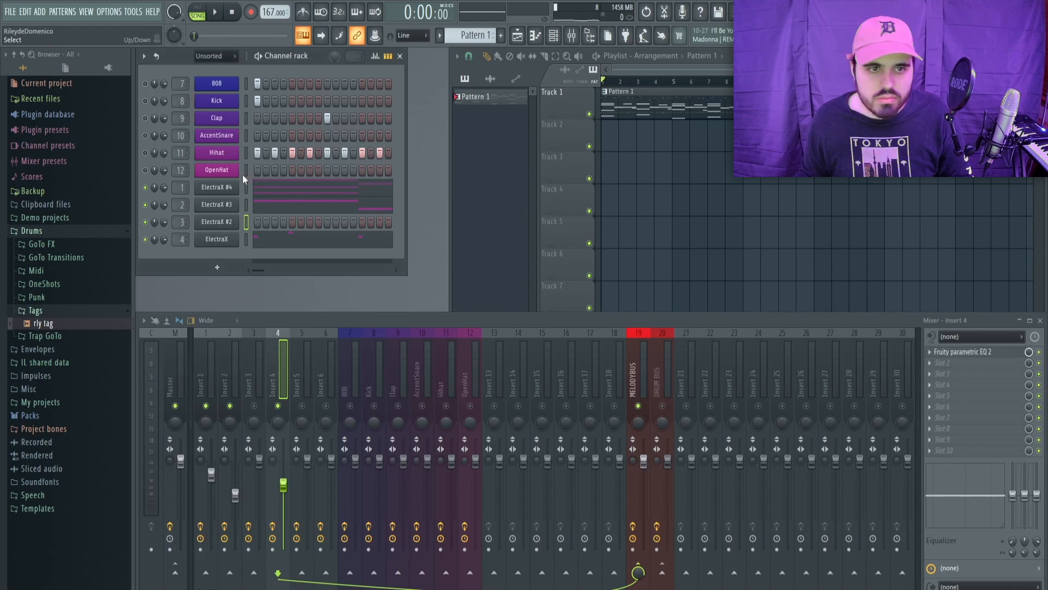
click(225, 224)
click(336, 129)
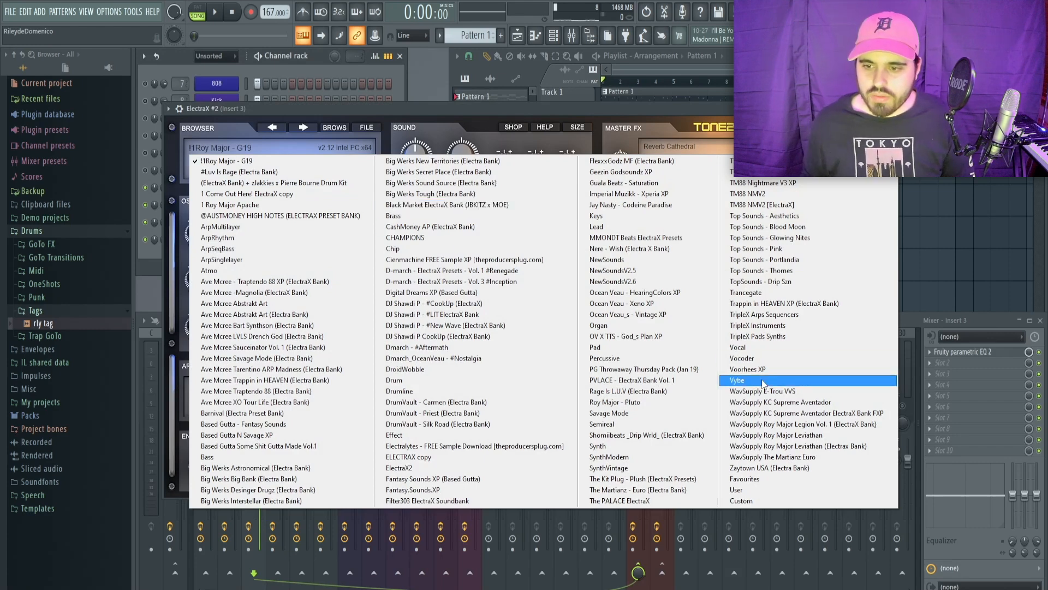
click(750, 445)
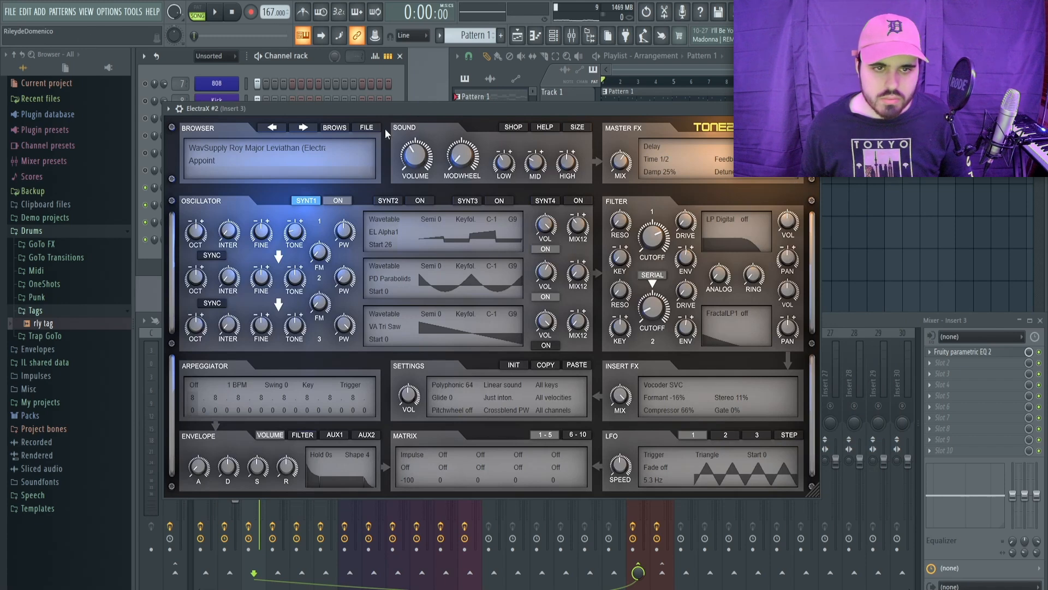
click(341, 129)
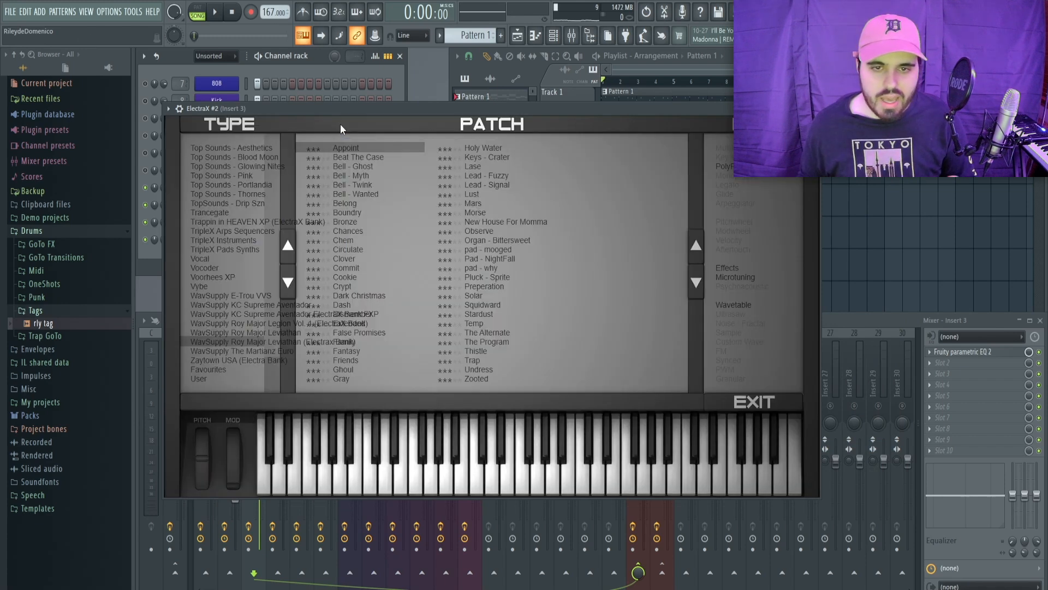
click(485, 186)
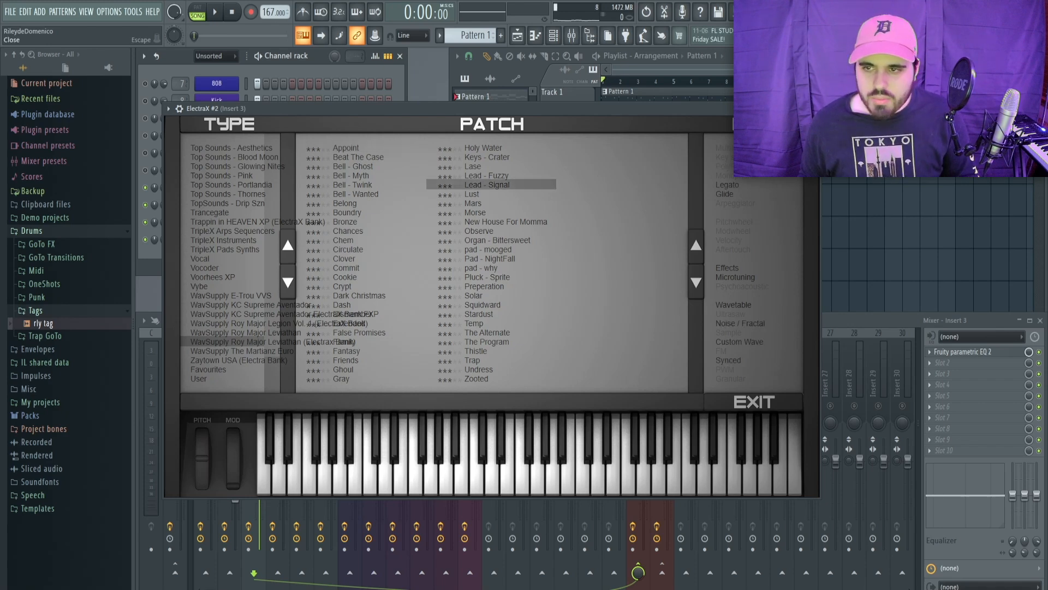
click(816, 108)
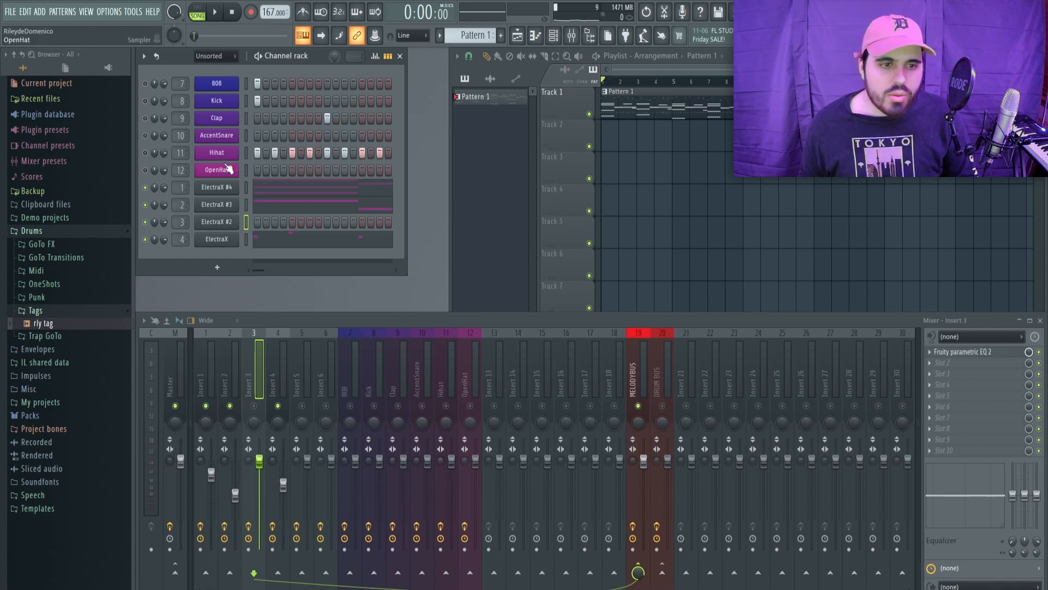
Step: Leave the empty ElectraX #2 piano roll and unmute Insert 3 so the layer can be heard
right_click(235, 229)
click(262, 219)
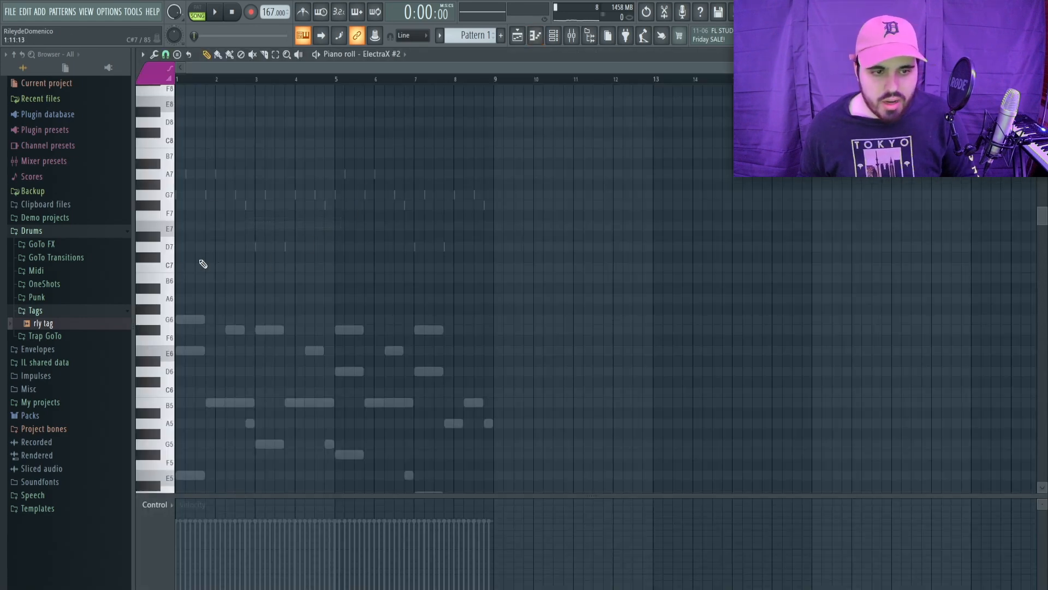
click(173, 271)
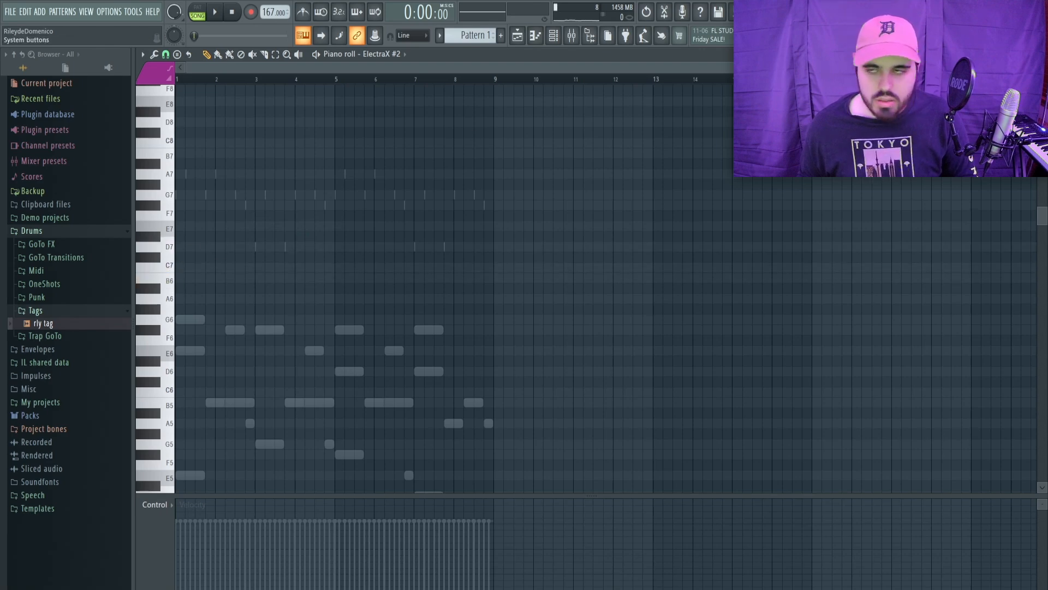
click(1040, 55)
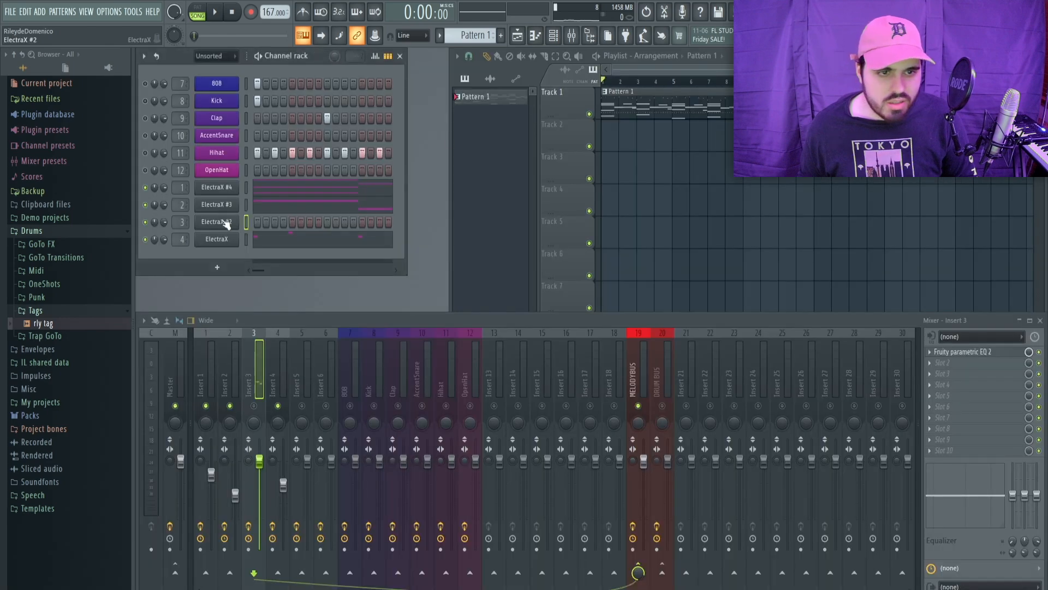
click(254, 406)
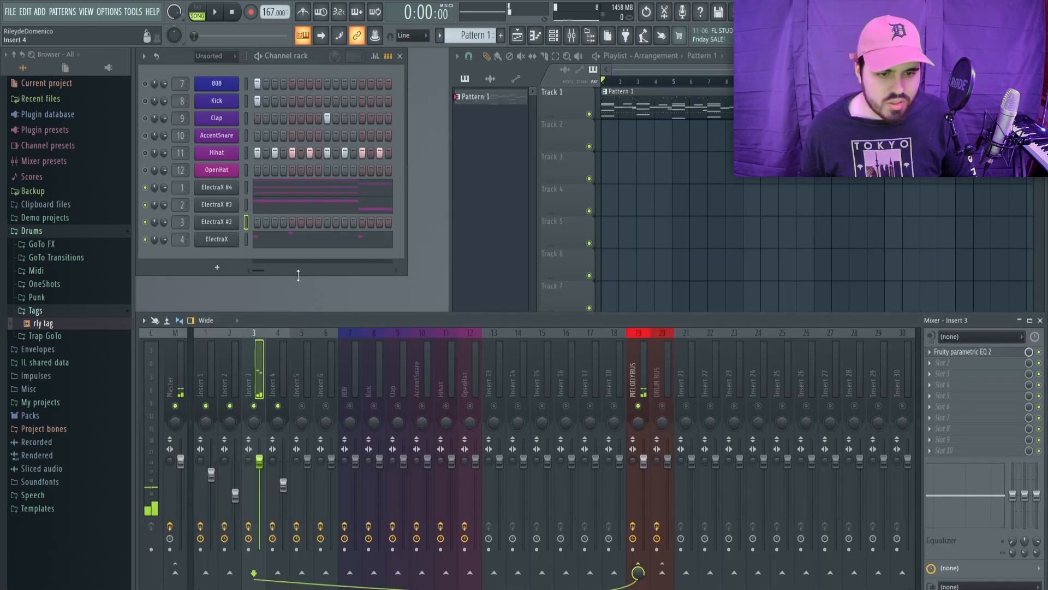
Step: Switch ElectraX #2 to the Lead - Fuzzy patch
click(231, 223)
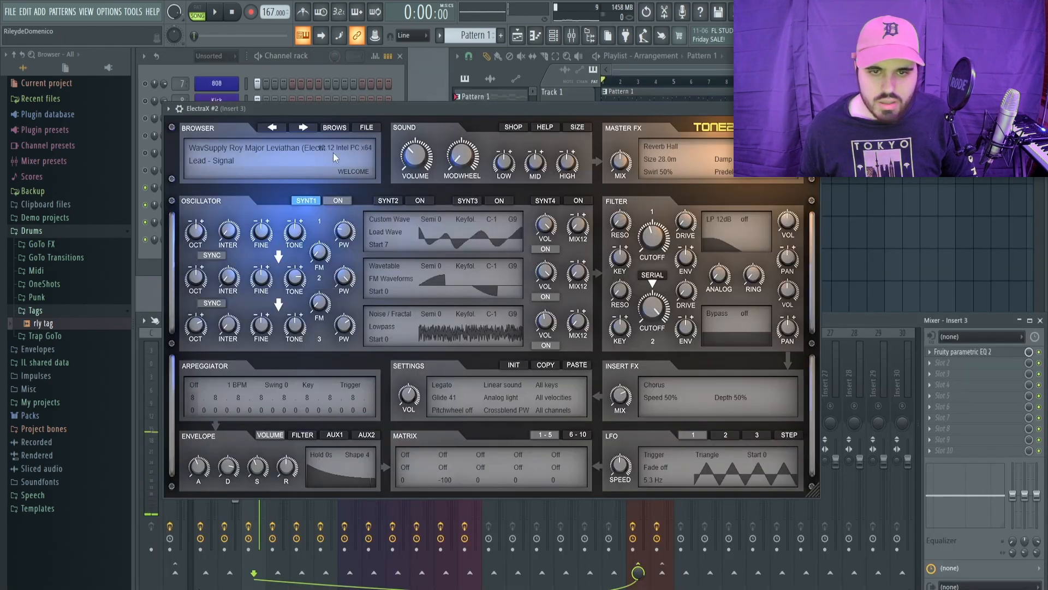
click(332, 130)
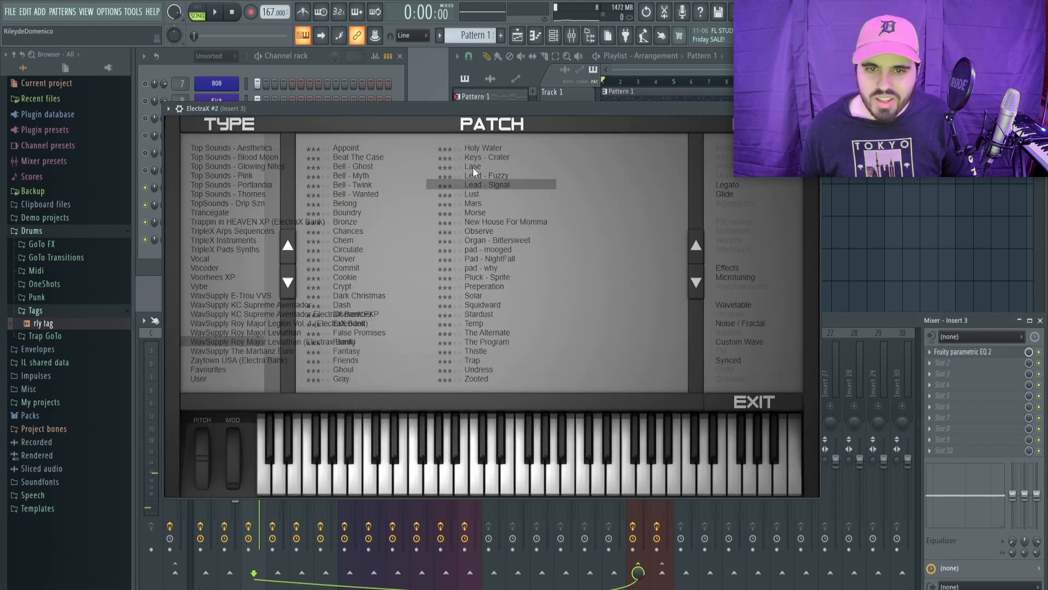
click(704, 245)
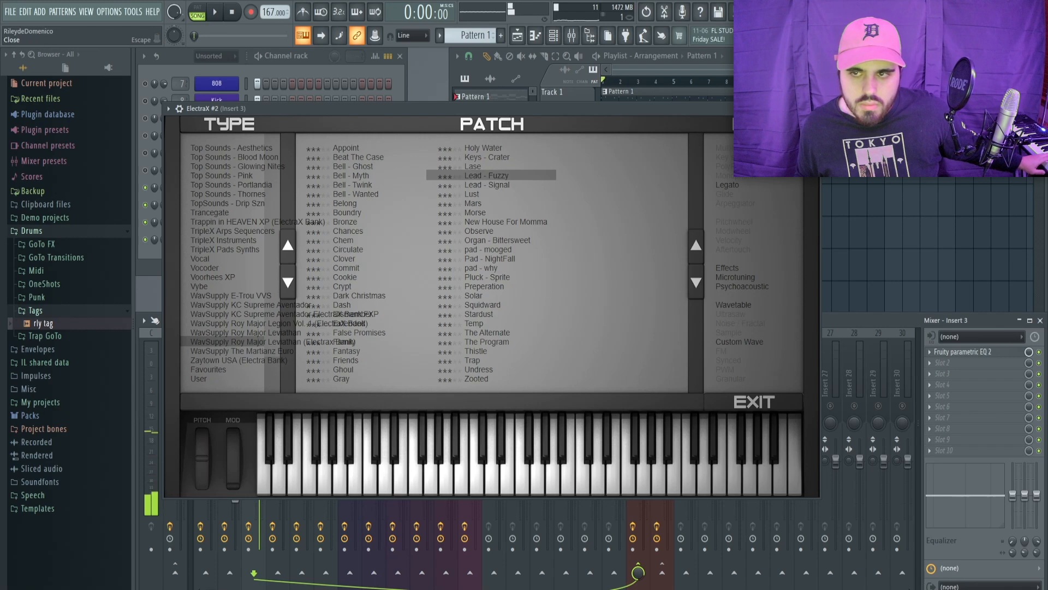
click(813, 108)
Step: Draw an E7 note across bar 1 and a short D7 note near its end in the ElectraX #2 piano roll, checking by playback
right_click(221, 222)
click(277, 222)
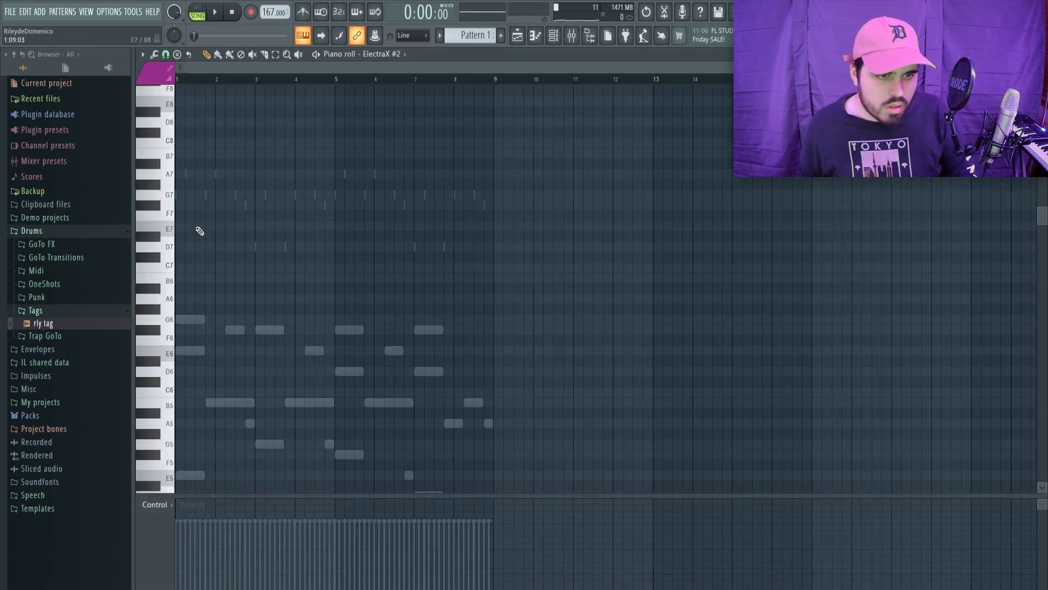
drag(181, 218, 216, 229)
key(space)
click(208, 195)
key(space)
key(space)
drag(243, 195, 211, 245)
key(space)
key(space)
key(space)
key(space)
key(space)
key(space)
key(space)
Step: Try a short C7 note after the D7, remove it and lengthen the D7 to the middle of bar 2
click(215, 268)
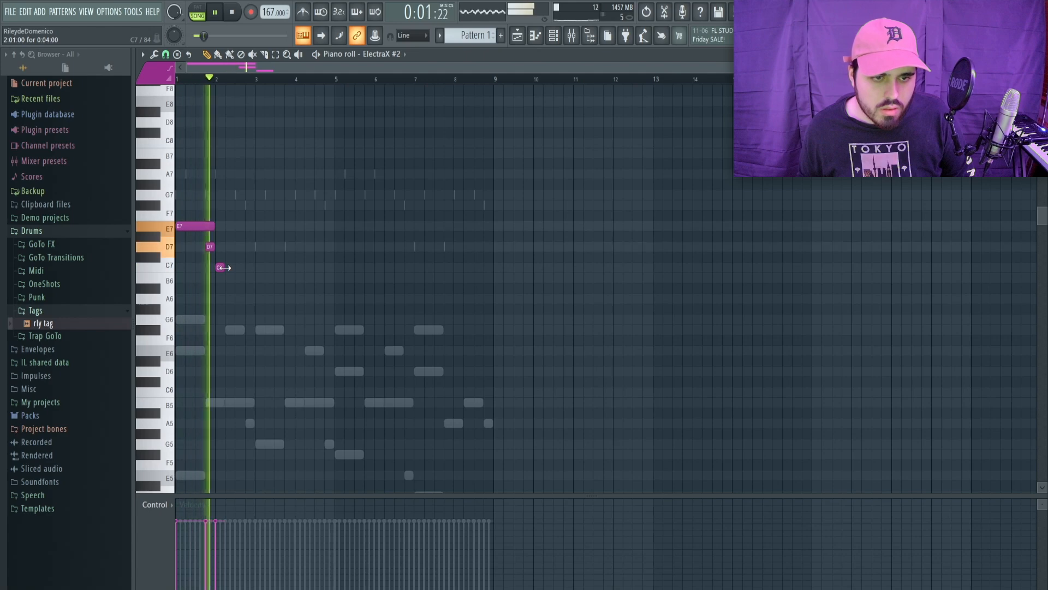
drag(220, 268, 213, 269)
key(space)
key(space)
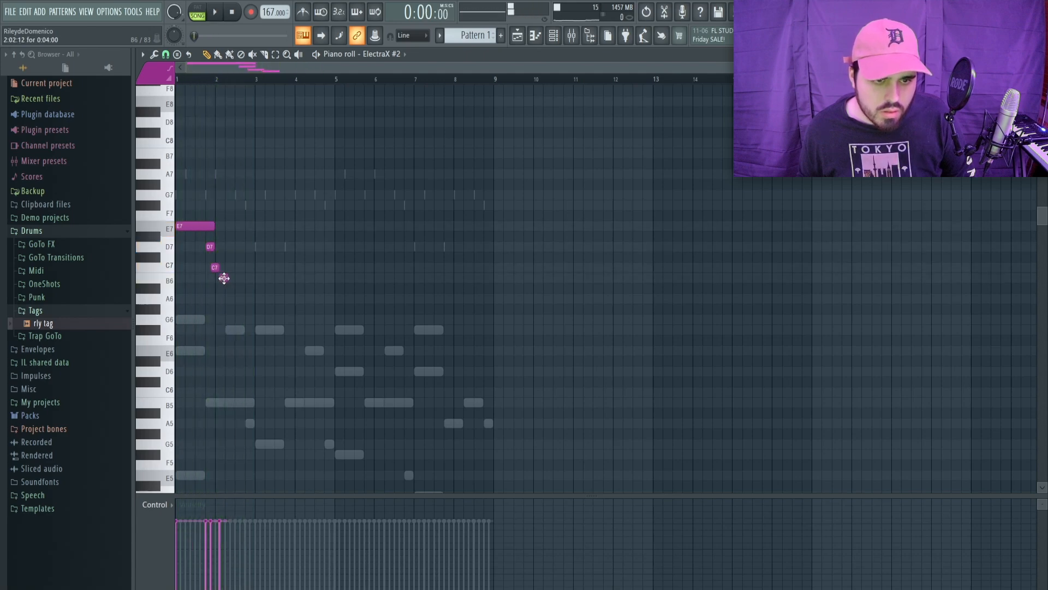
key(space)
right_click(215, 268)
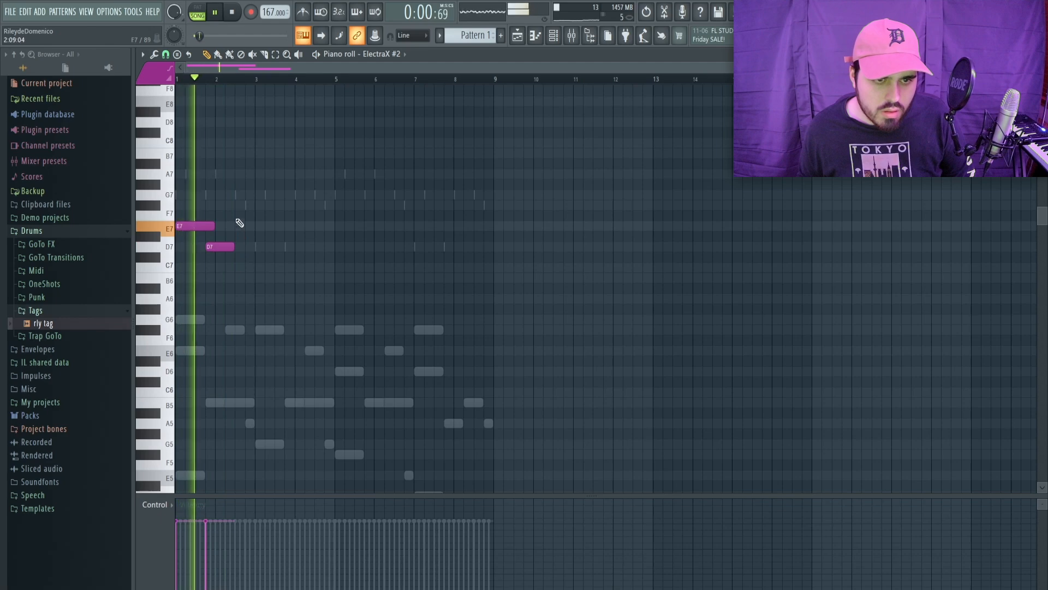
Step: Try a G7 note at 2:09 lasting 12 steps, play it back and delete it
drag(240, 203, 235, 192)
key(space)
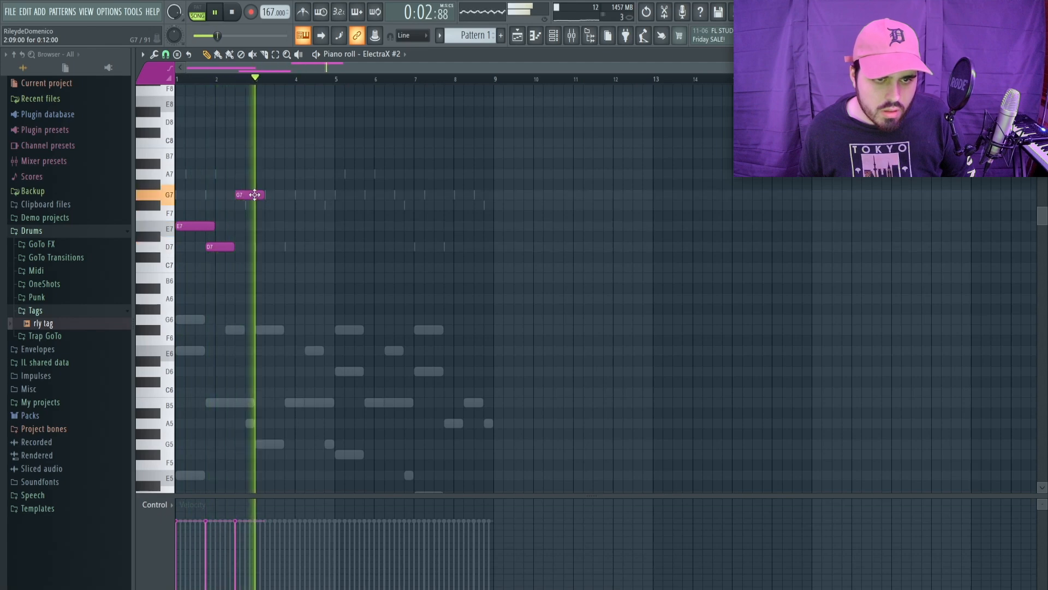
key(space)
key(space)
right_click(252, 195)
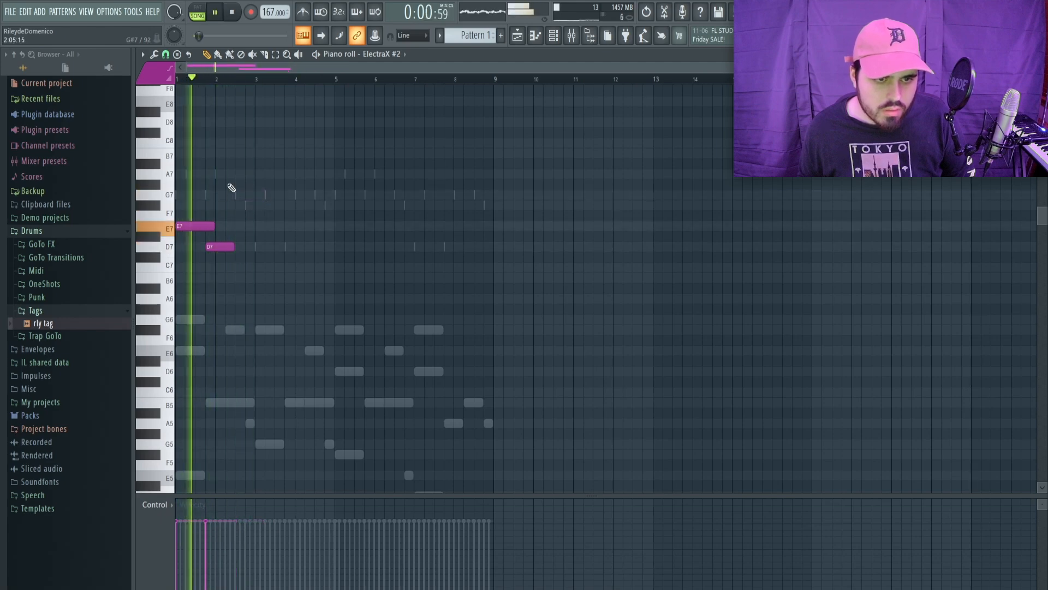
Step: Try the E7 and D7 notes one octave lower, then move them back up and deselect them
key(ctrl+a)
key(ctrl+Down)
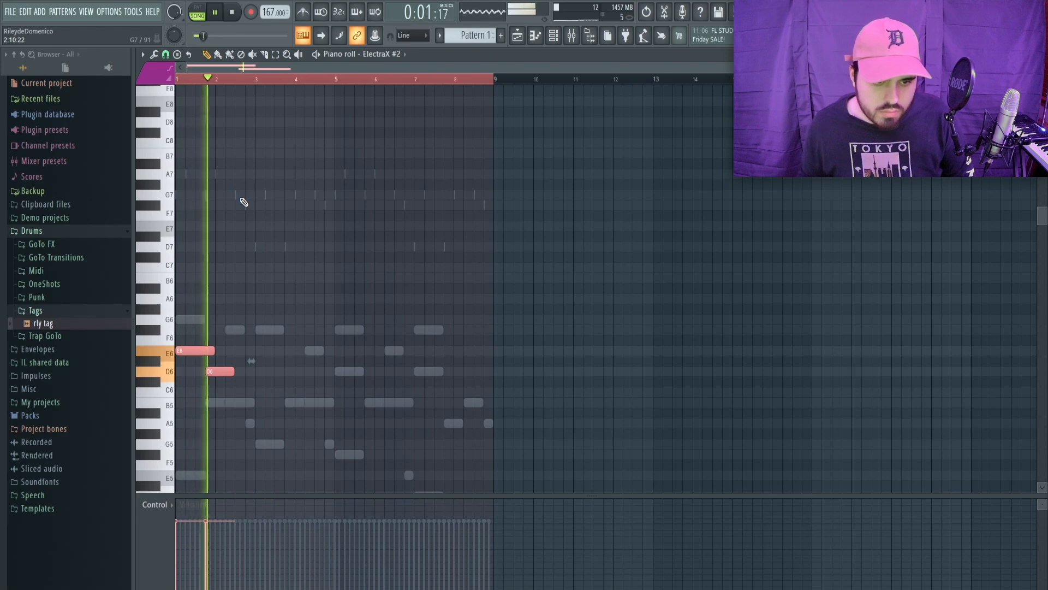
key(ctrl+Up)
key(ctrl+d)
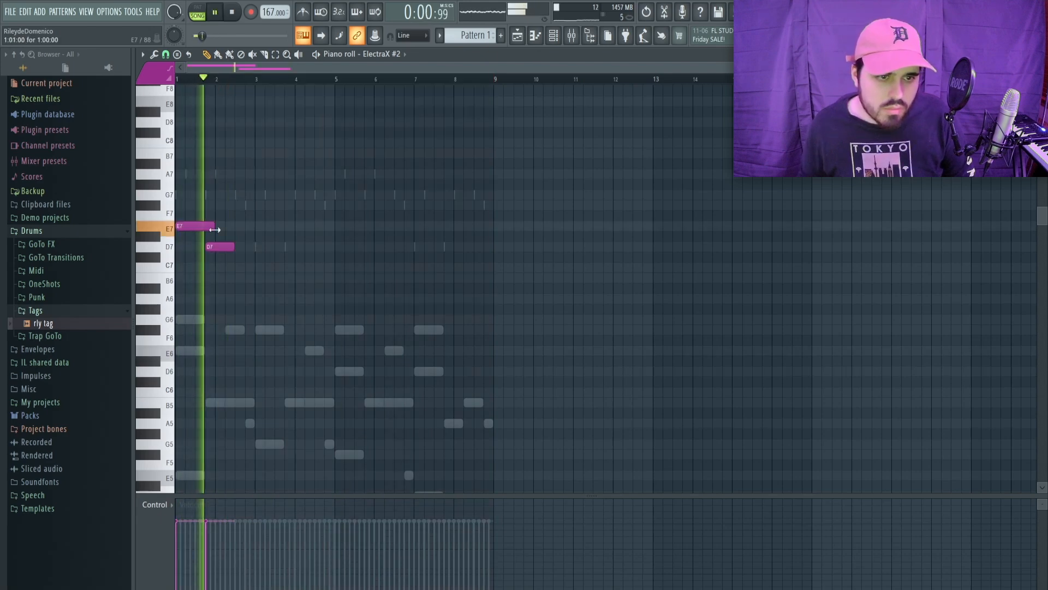
key(space)
key(space)
Step: Add an E7 note from 2:09 to the end of bar 2 and a D7 note filling bar 3, checking by playback
drag(235, 195, 255, 228)
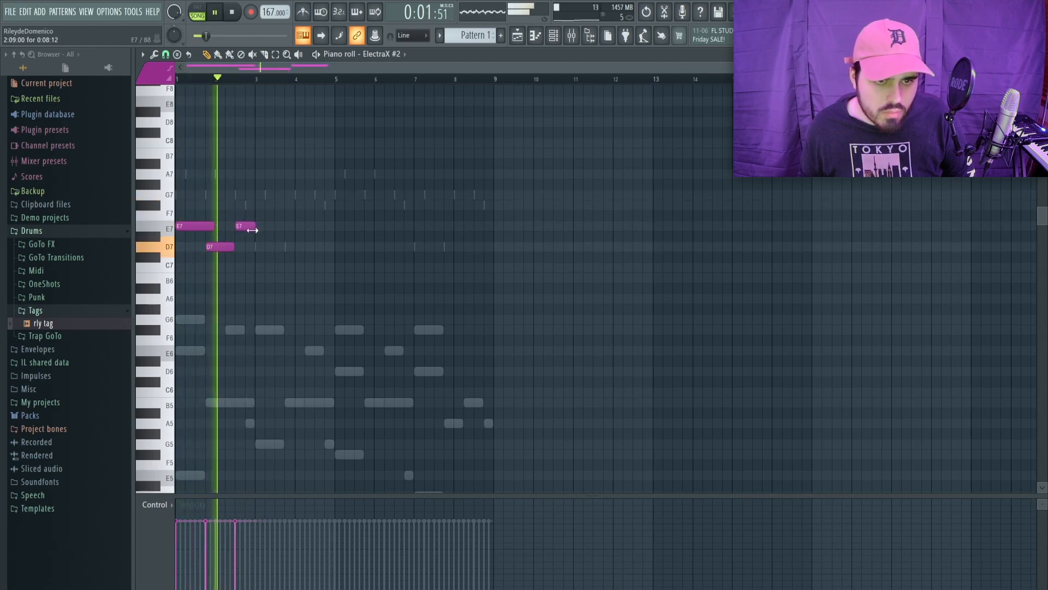
key(space)
key(space)
click(261, 247)
mouse_move(276, 247)
mouse_down()
mouse_move(304, 249)
mouse_move(273, 250)
mouse_up()
key(space)
key(space)
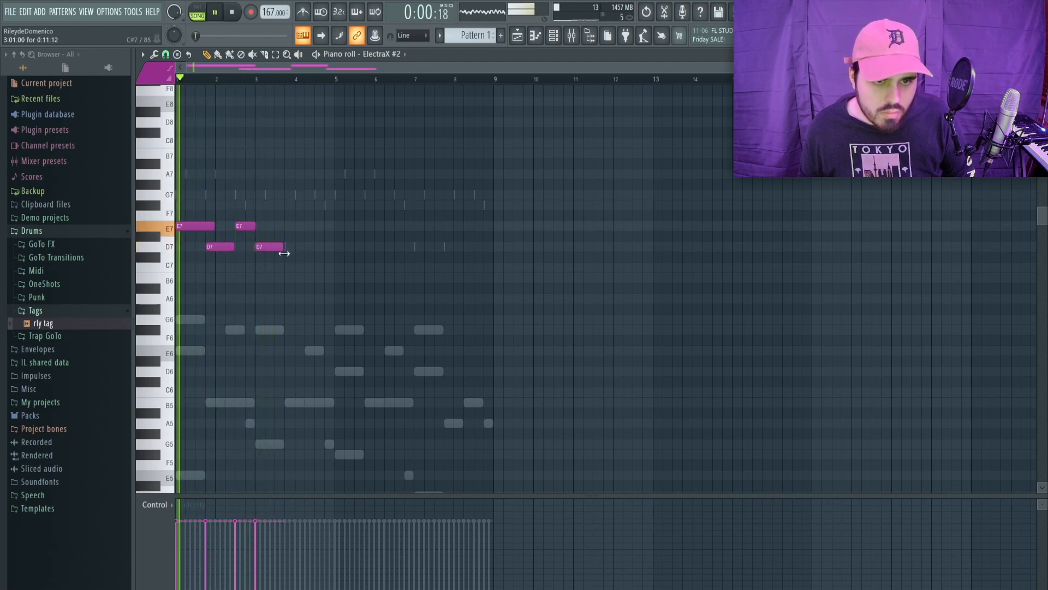
drag(273, 250, 295, 248)
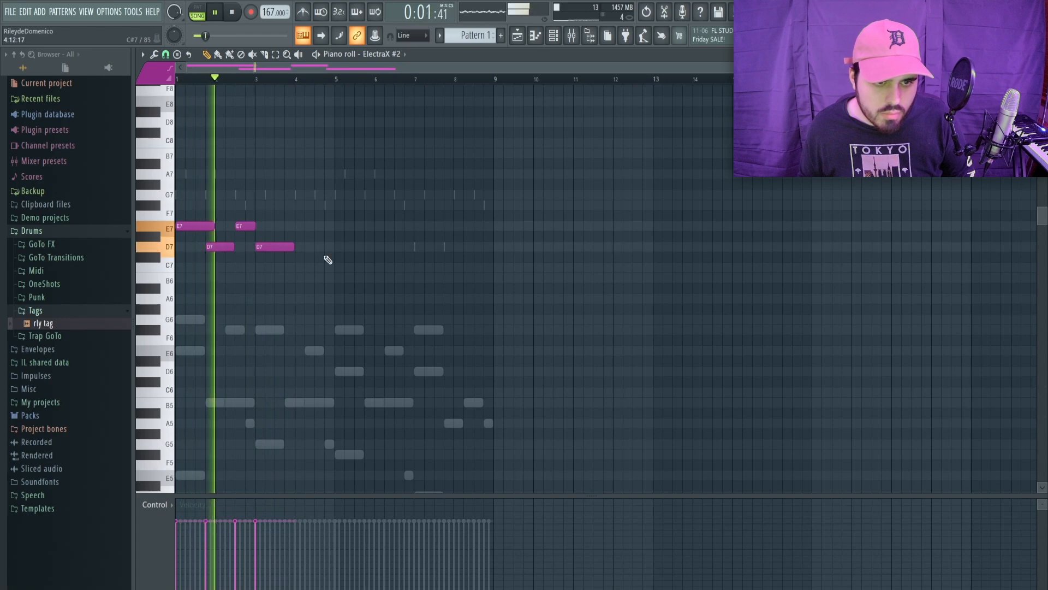
Step: Audition pitches for a note at 3:13, settle on B6, and add a C7 note from 4:09 to the end of bar 4
click(298, 227)
key(space)
key(space)
drag(305, 228, 296, 205)
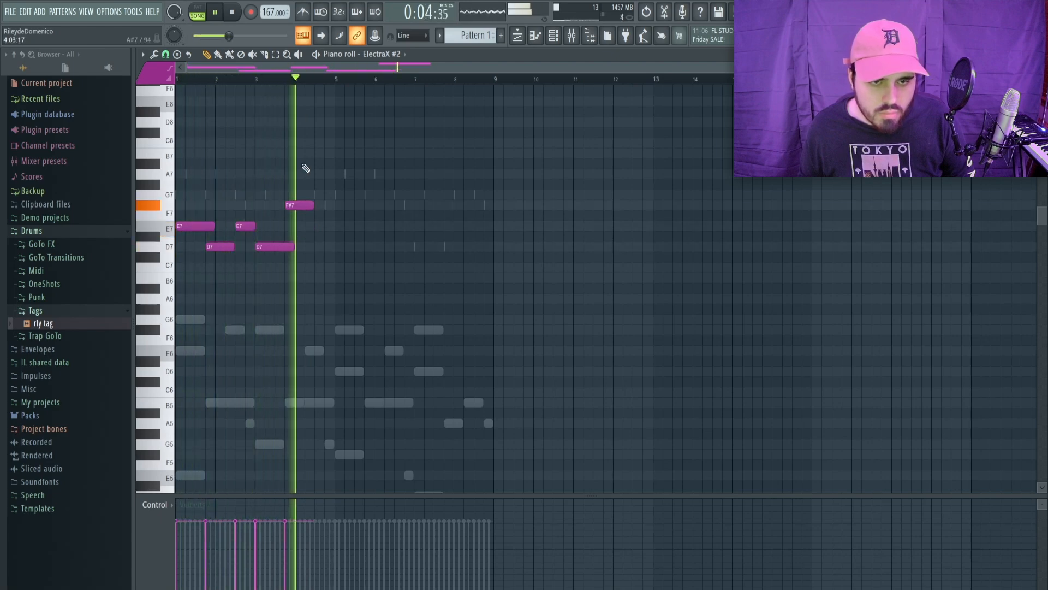
drag(297, 204, 298, 190)
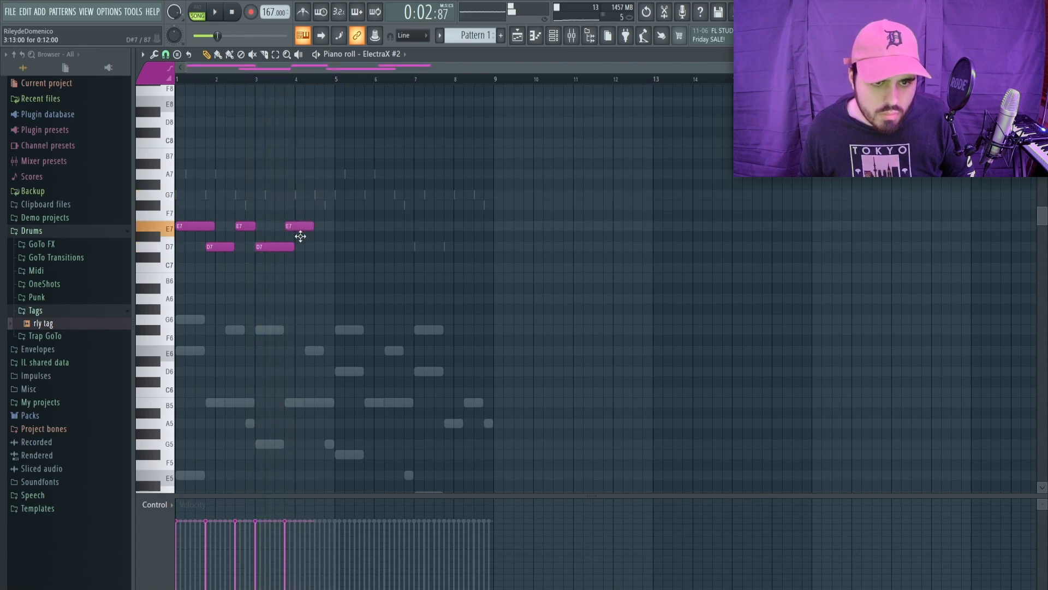
drag(300, 279, 300, 280)
key(space)
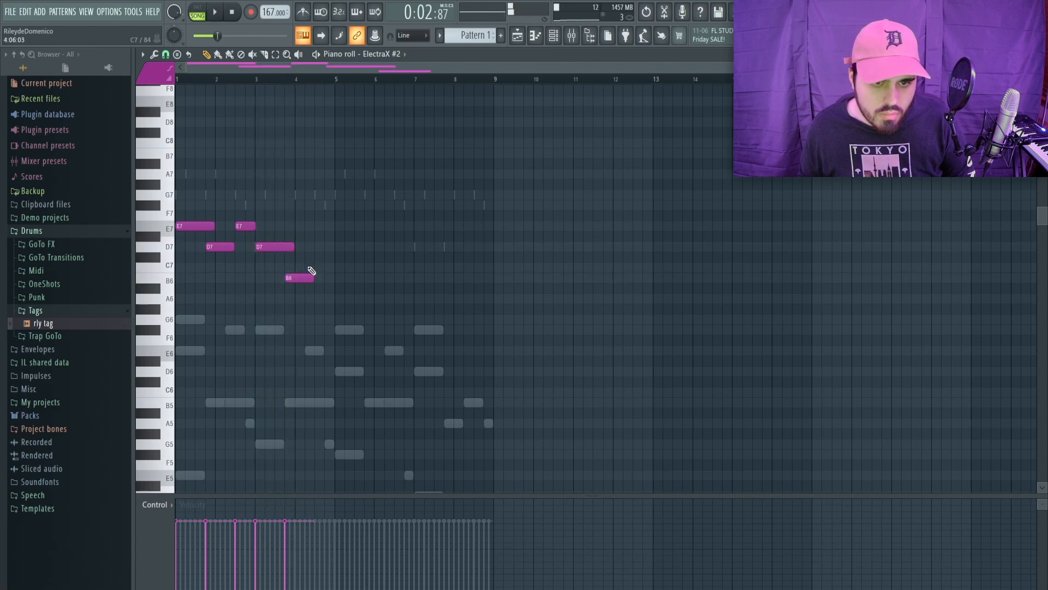
drag(319, 265, 329, 267)
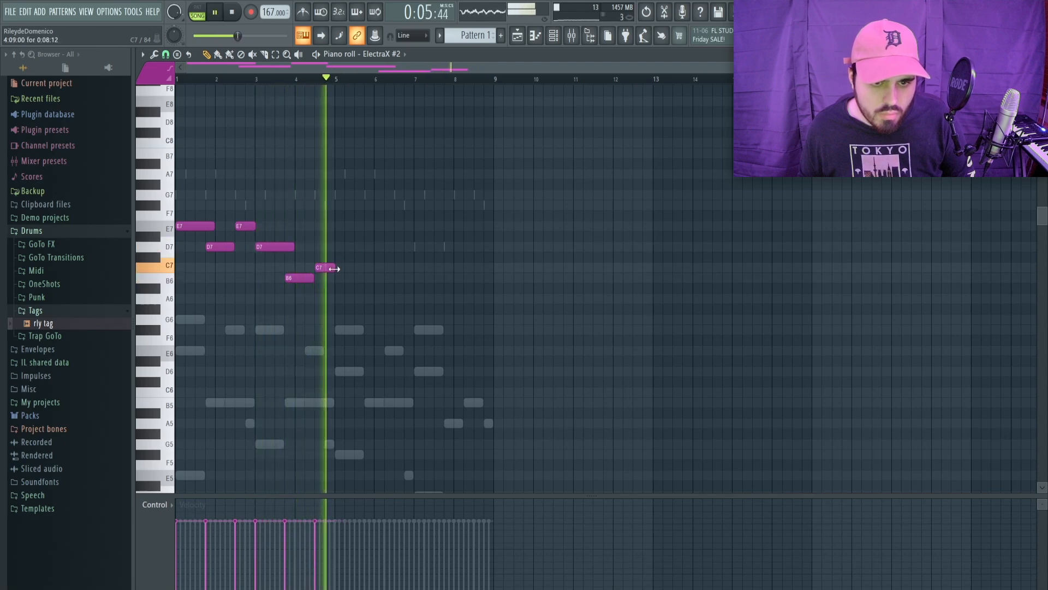
Step: Duplicate the melody notes of bars 1 to 4 into bars 5 to 8 and deselect them
ctrl+drag(369, 129, 178, 338)
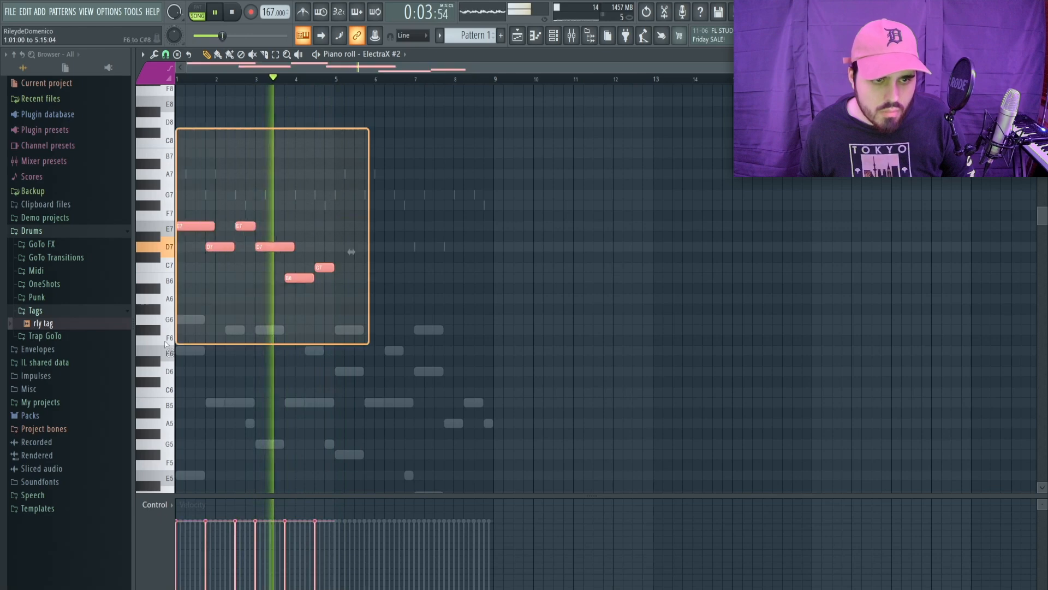
key(ctrl+b)
ctrl+click(350, 279)
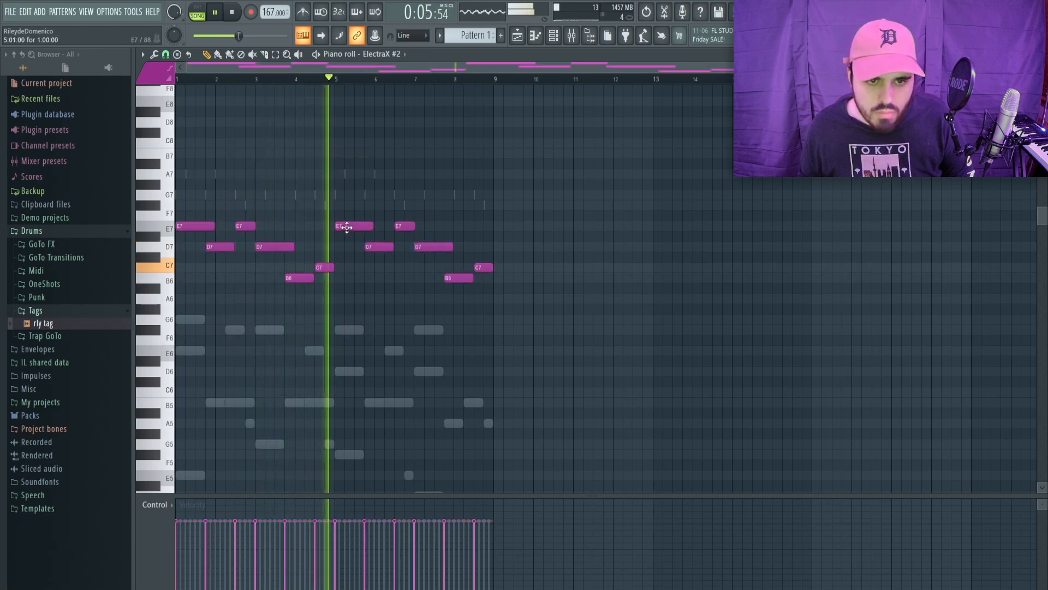
Step: Try the first note of bar 5 at B6 and at C7, checking each pitch by playback
drag(347, 227, 345, 278)
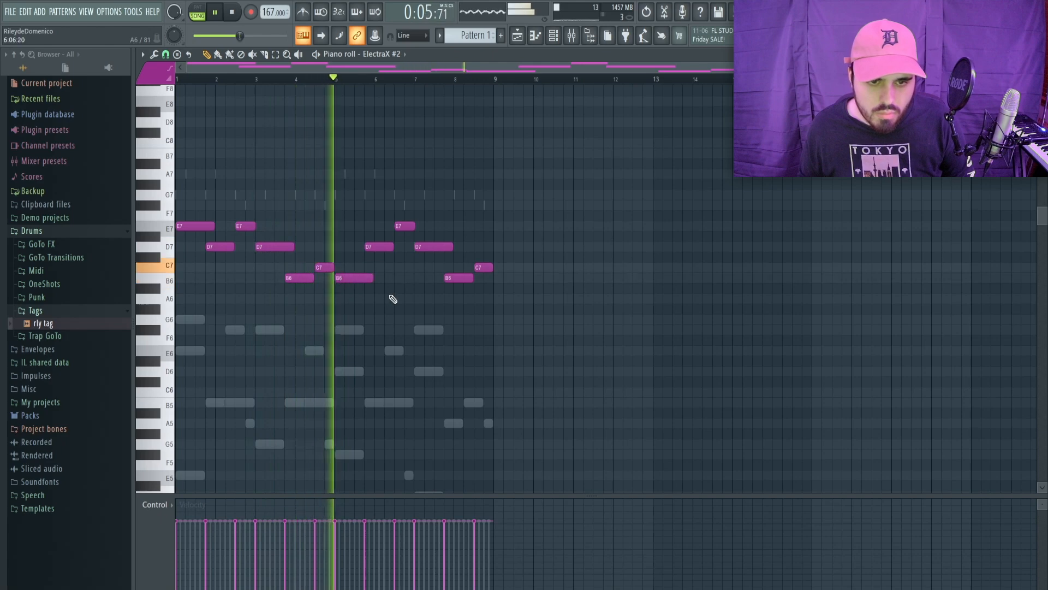
key(space)
drag(348, 276, 347, 267)
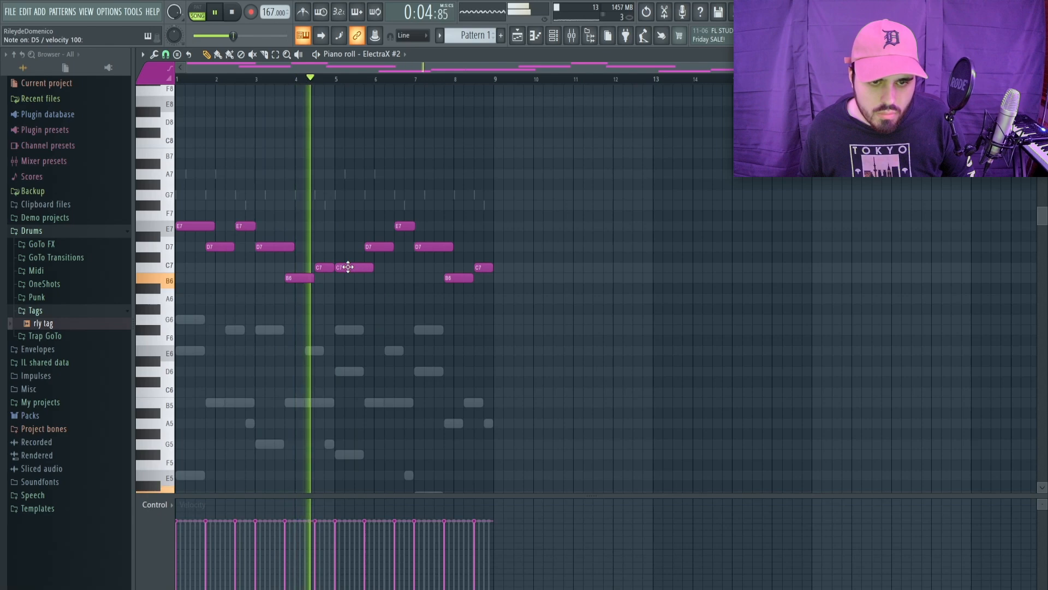
key(space)
key(space)
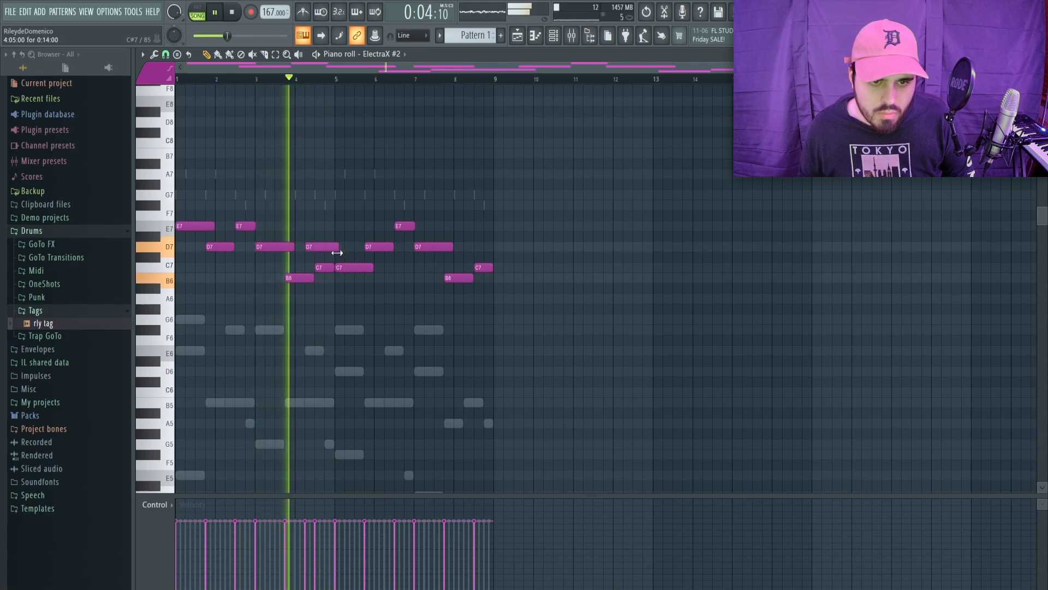
Step: Try the D7 note at 4:05 shortened to end at 4:09, play it back and delete it
drag(343, 247, 311, 250)
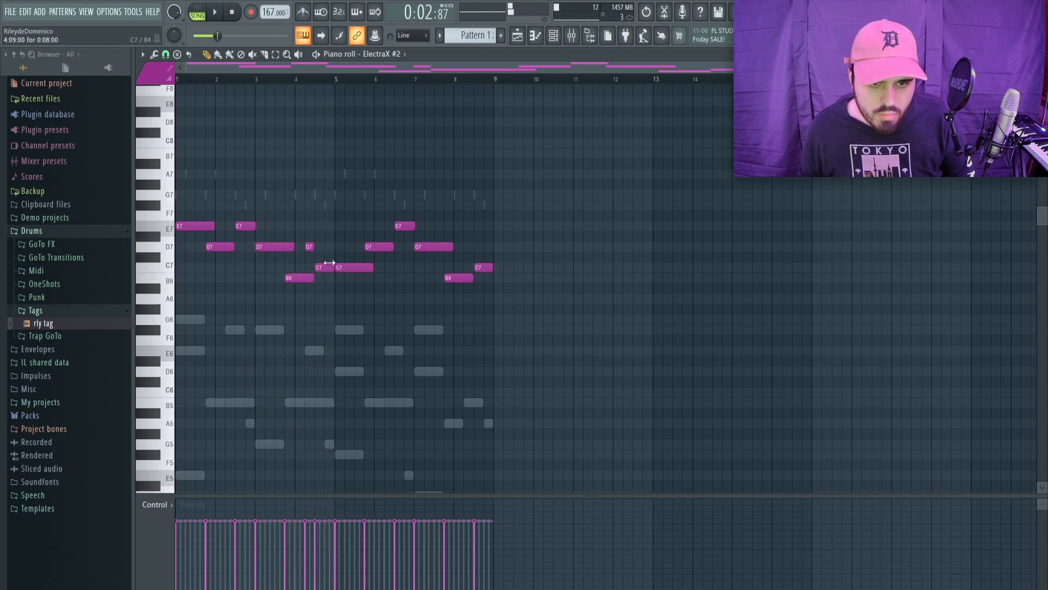
key(space)
right_click(310, 247)
Step: Repitch the six notes of bars 5 to 8 to D7, C7, B6, C7, E7 and D7 in order, checking by playback
drag(346, 267, 347, 242)
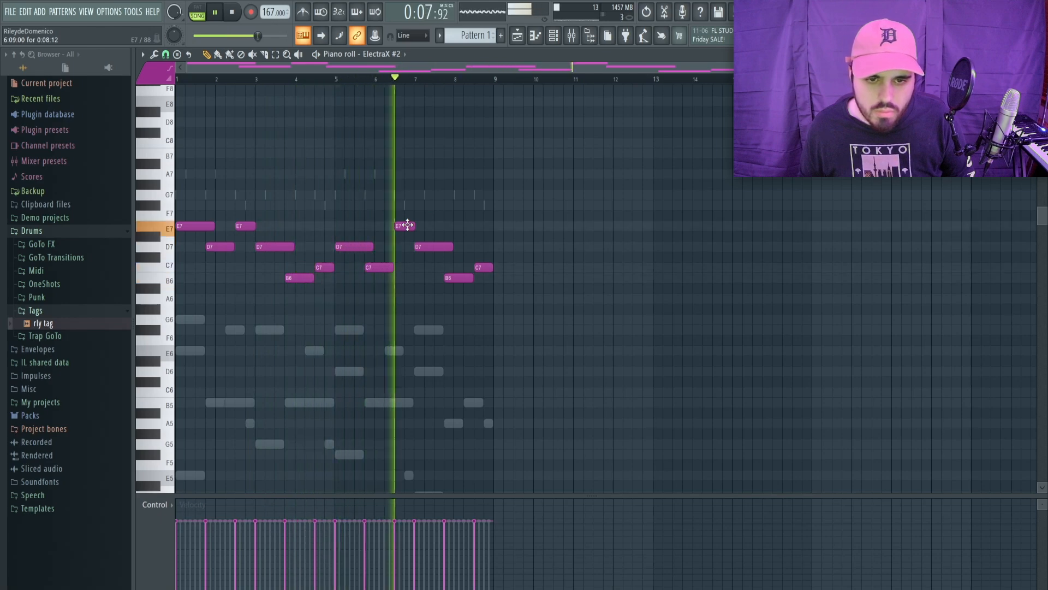
key(space)
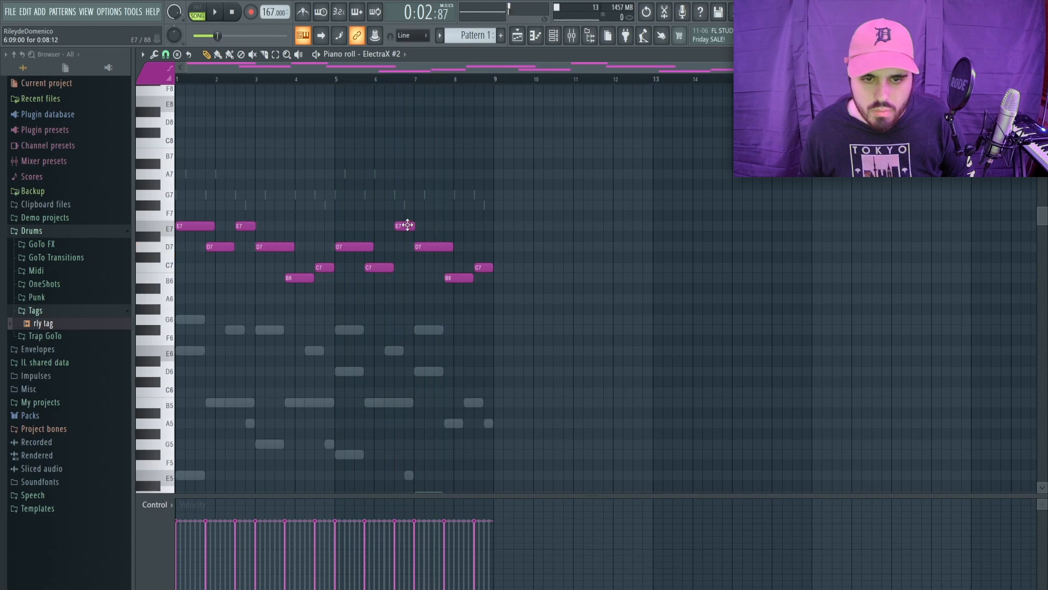
drag(405, 225, 459, 231)
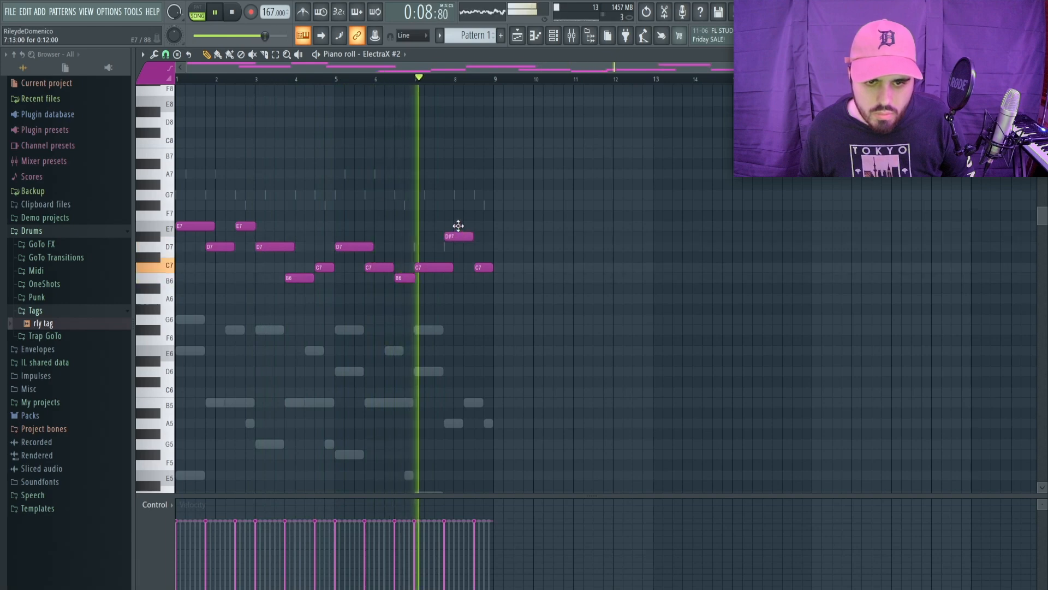
drag(480, 266, 475, 240)
key(space)
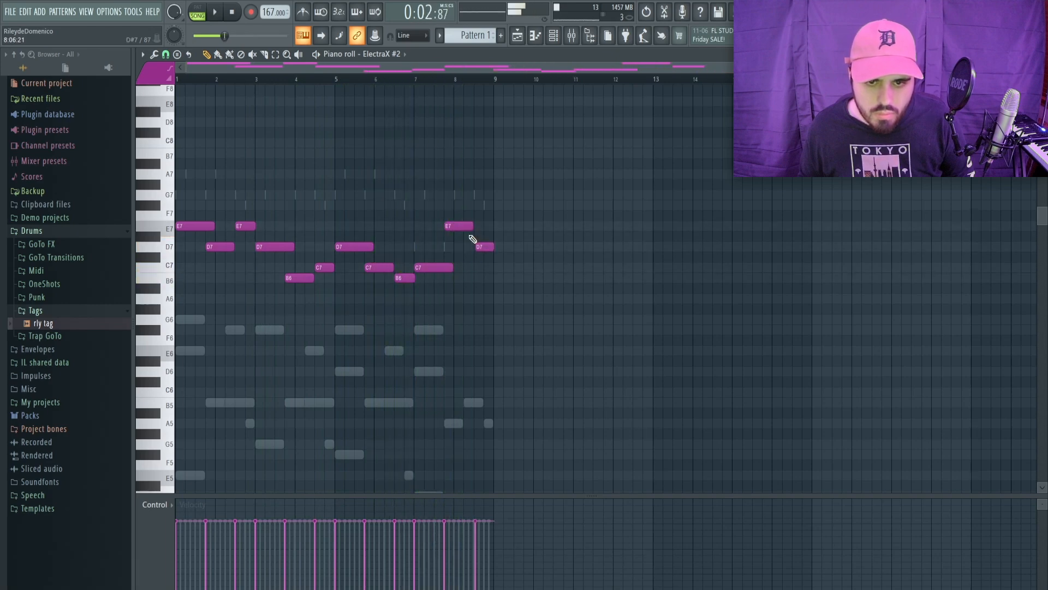
Step: Set the 7:13 note to D7, the final note to C7 and the 7:01 note to D7, and play back from bar 7
drag(462, 227, 480, 267)
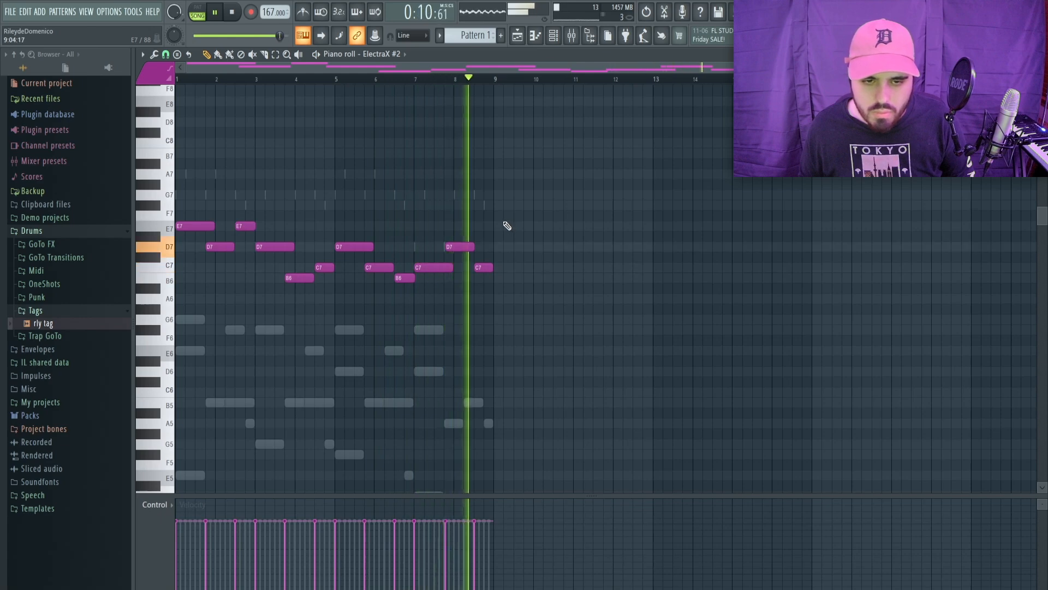
drag(424, 267, 424, 244)
key(space)
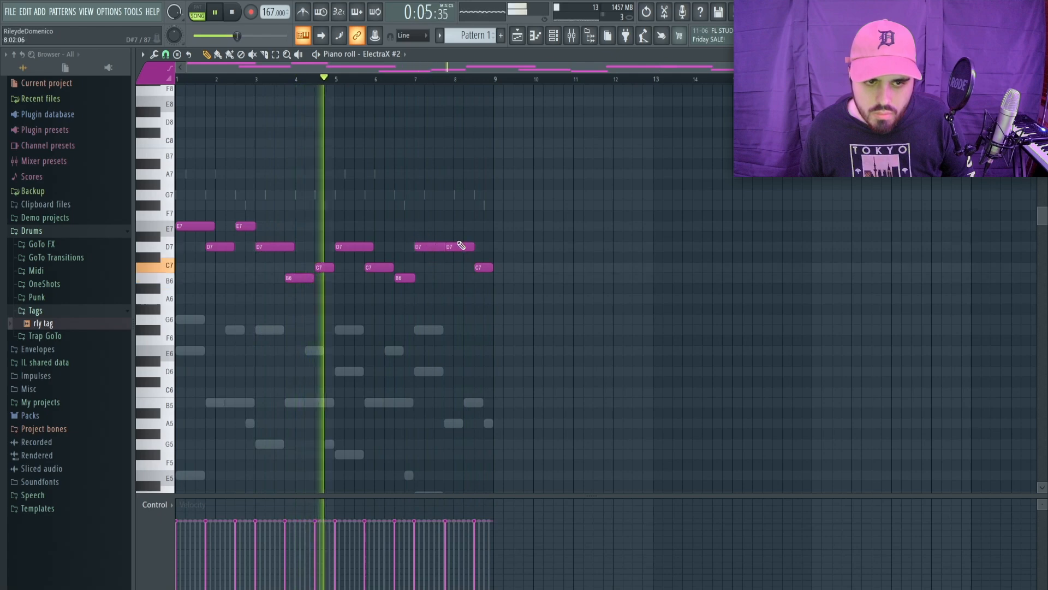
click(415, 80)
key(space)
Step: Audition the last two notes at E7 and D7, settle on G7 and F#7, and play the melody back
drag(464, 244, 462, 227)
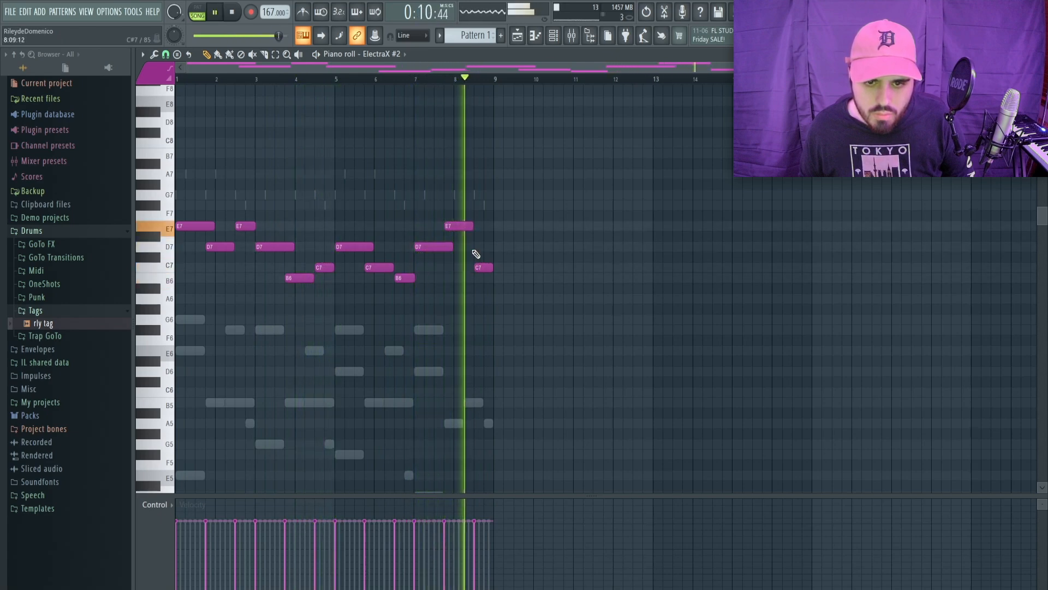
drag(485, 264, 482, 243)
key(space)
drag(464, 208, 463, 195)
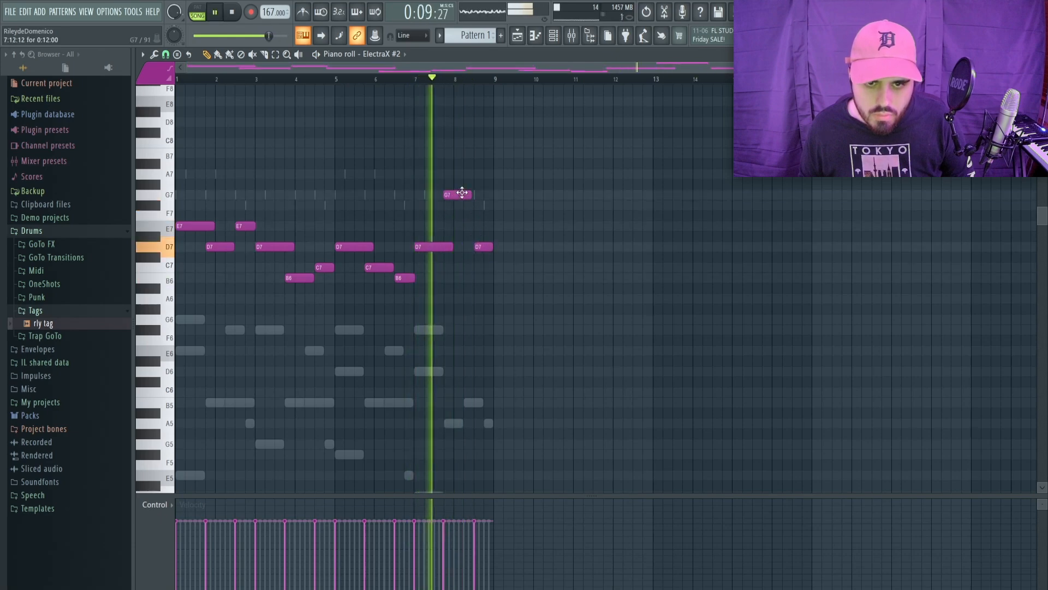
key(space)
drag(483, 246, 481, 205)
key(space)
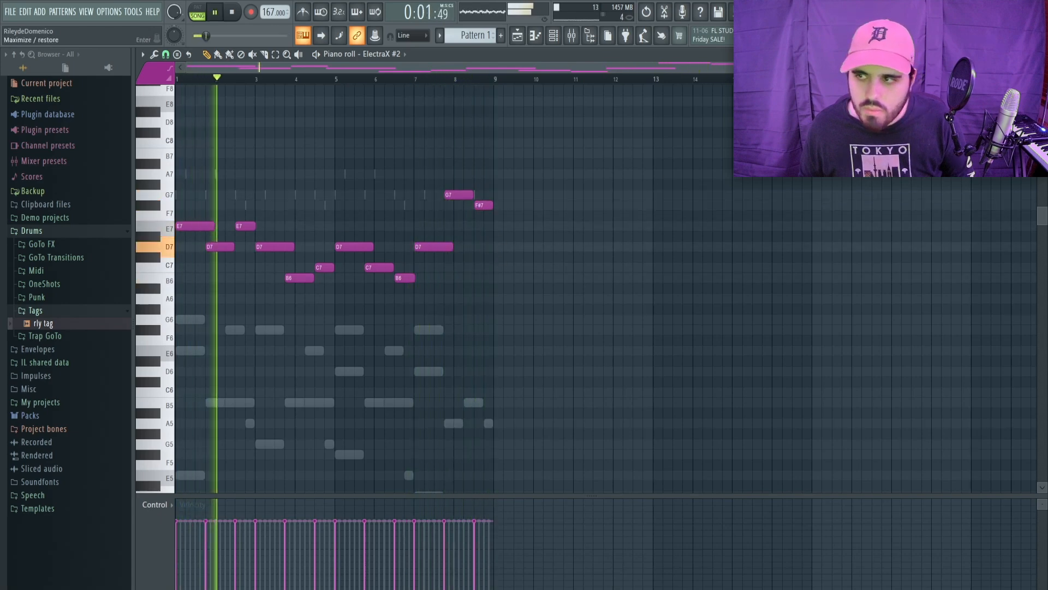
Step: Change the ElectraX #2 patch to Lead - Signal, play the melody with it and close the plugin
key(F7)
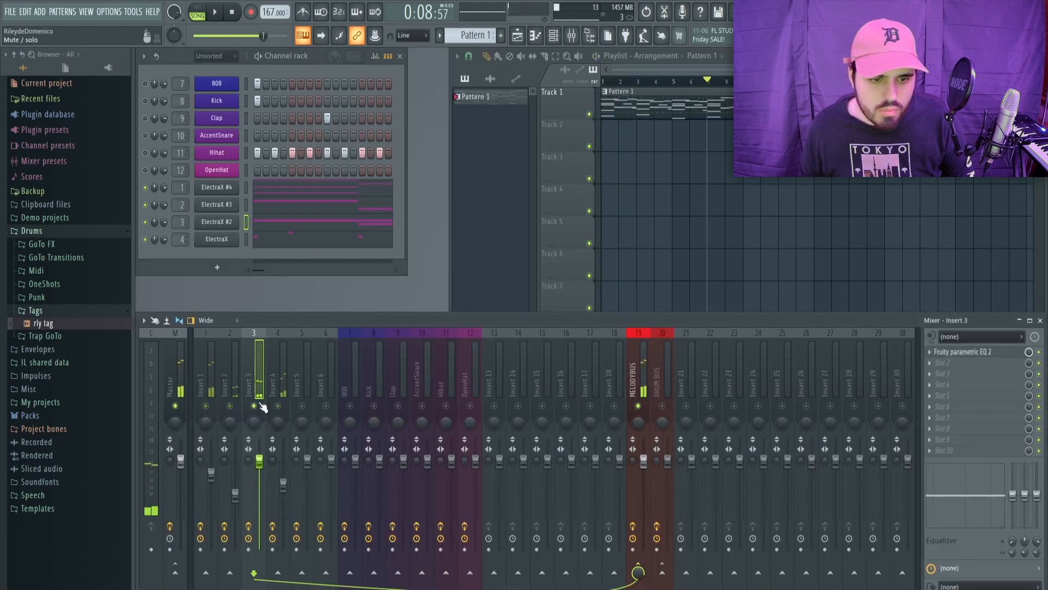
click(217, 224)
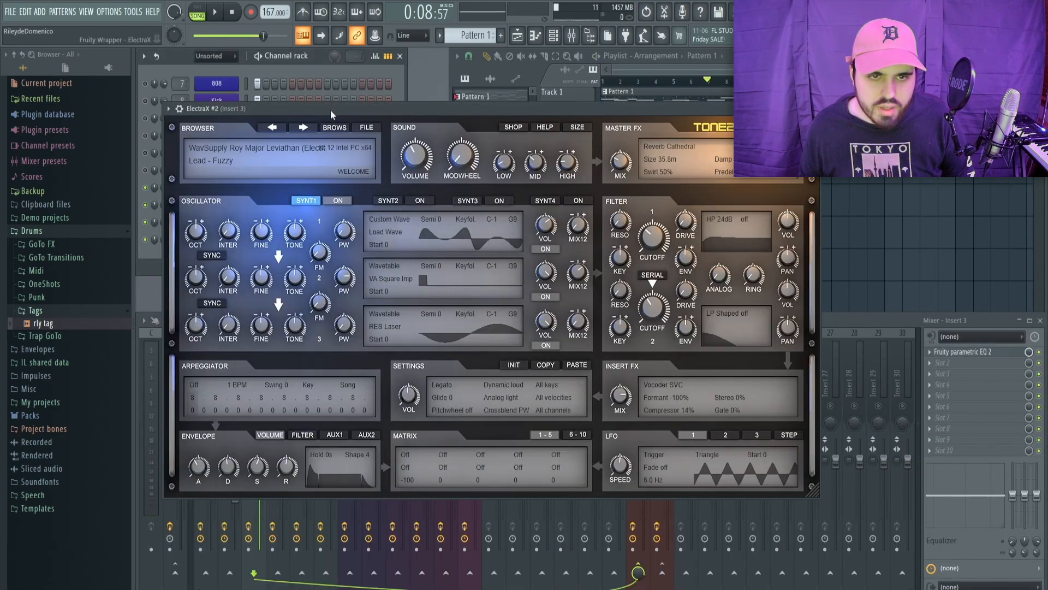
click(333, 128)
click(489, 186)
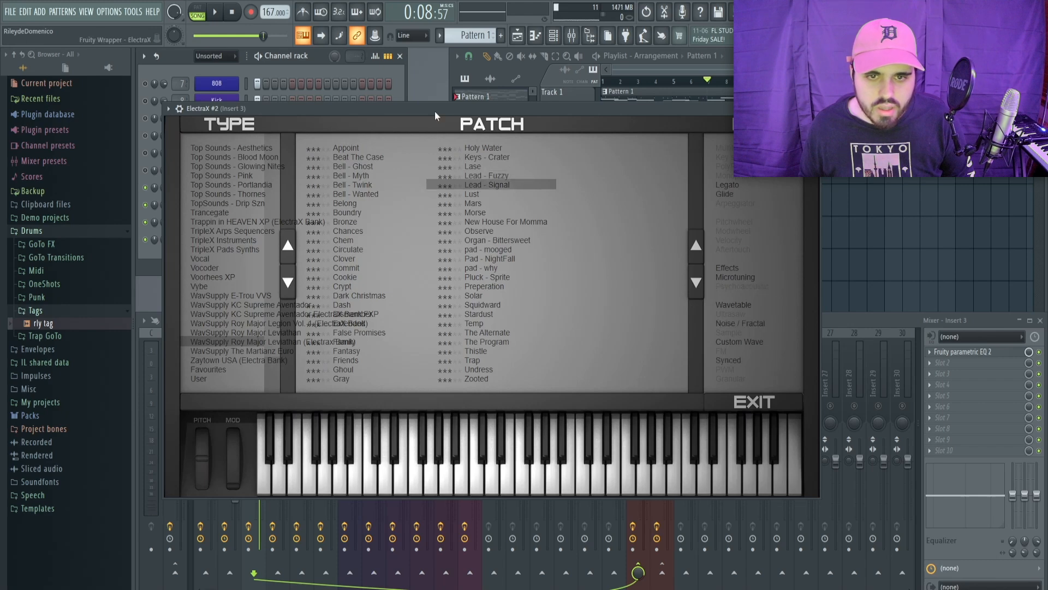
click(214, 12)
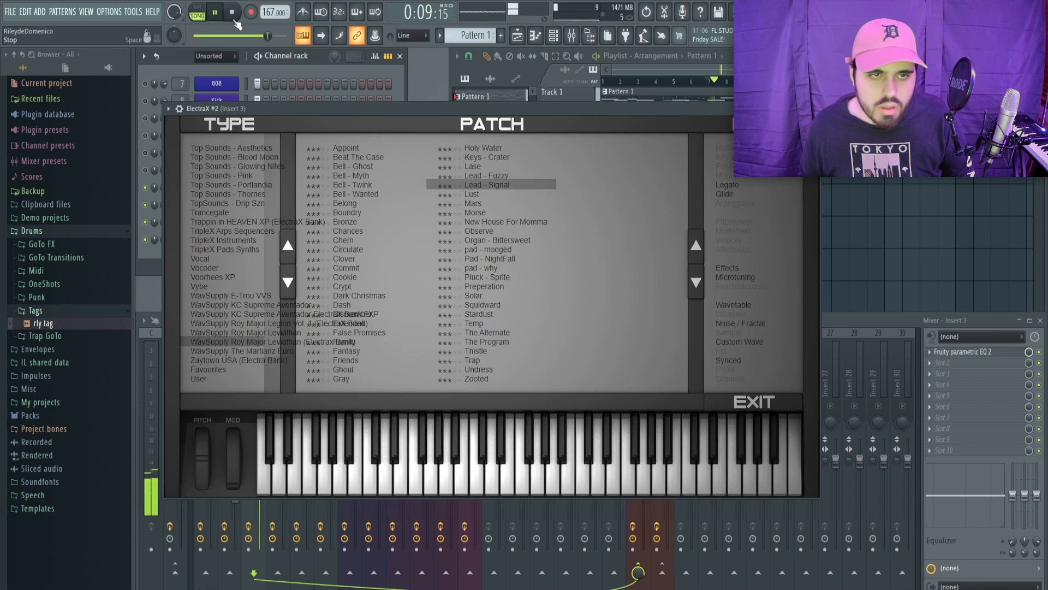
click(815, 108)
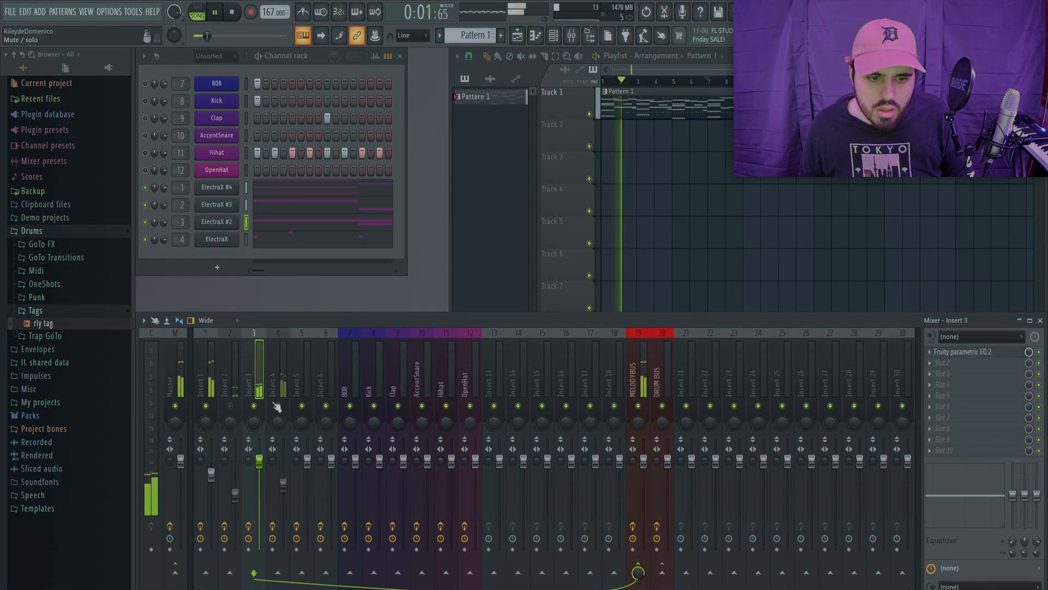
Step: Open the Fruity parametric EQ 2 on mixer Insert 3
click(962, 353)
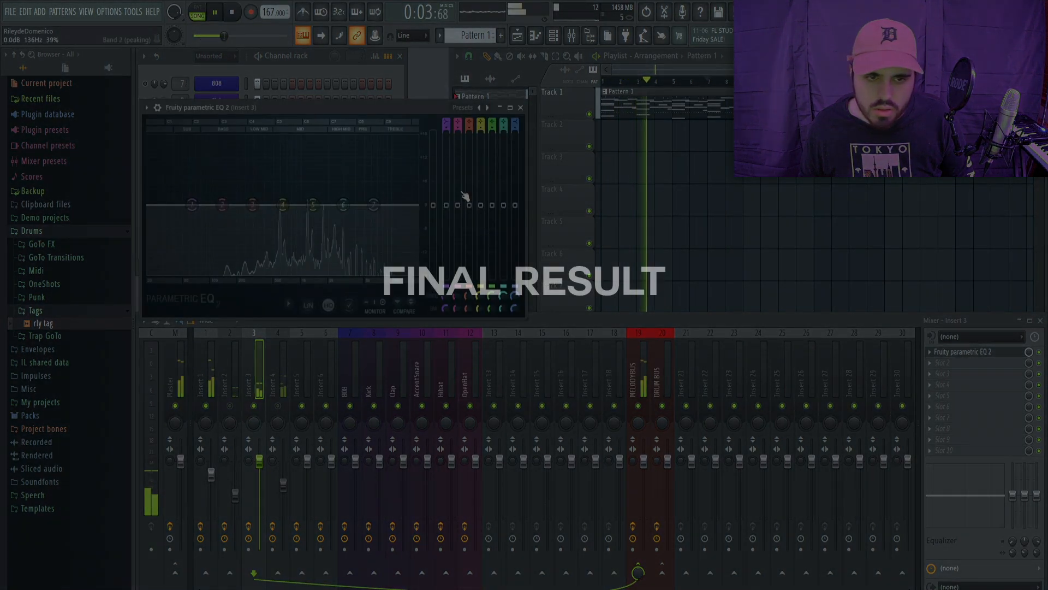